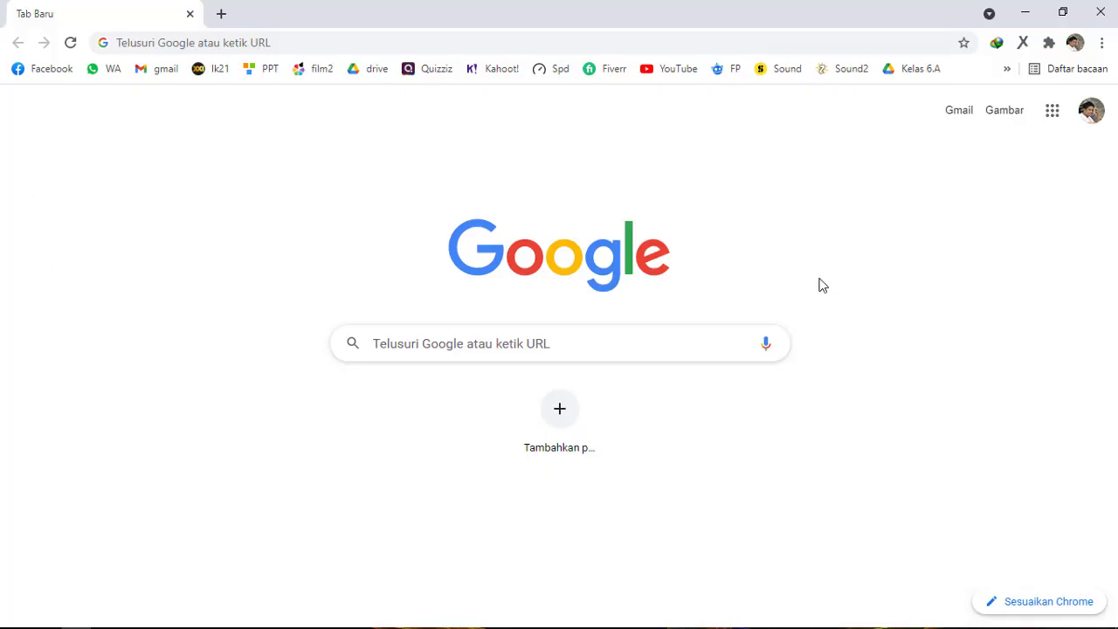
Open the Absen Siswa form from the Absen folder in Google Drive
{"action": "left_click", "coordinate": [366, 77]}
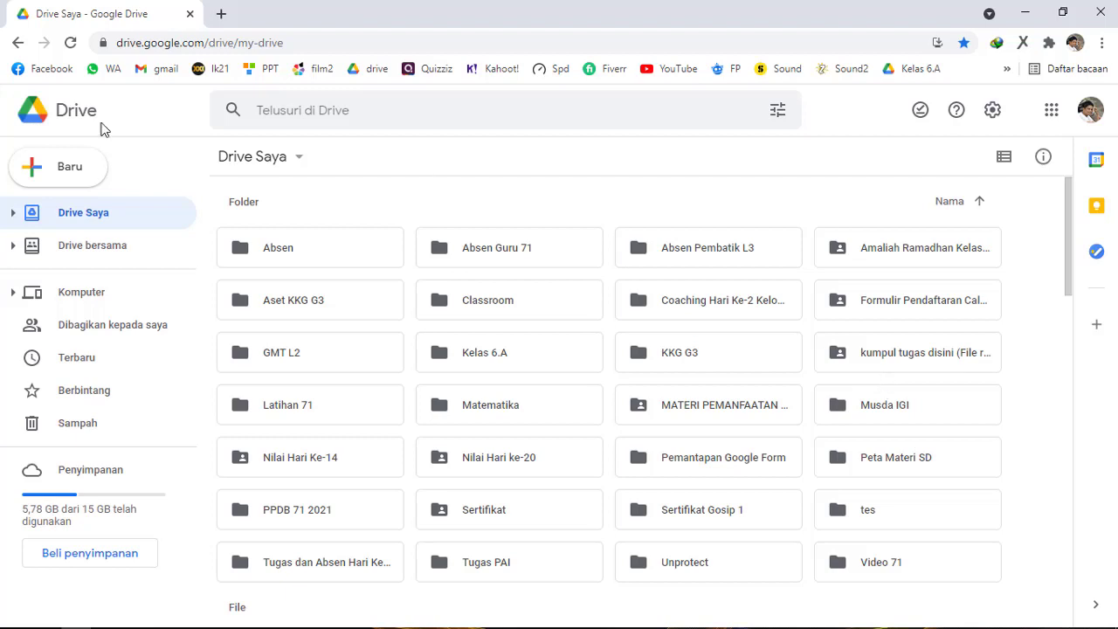
{"action": "left_click_drag", "start_coordinate": [308, 242], "coordinate": [309, 251]}
{"action": "double_click", "coordinate": [308, 252]}
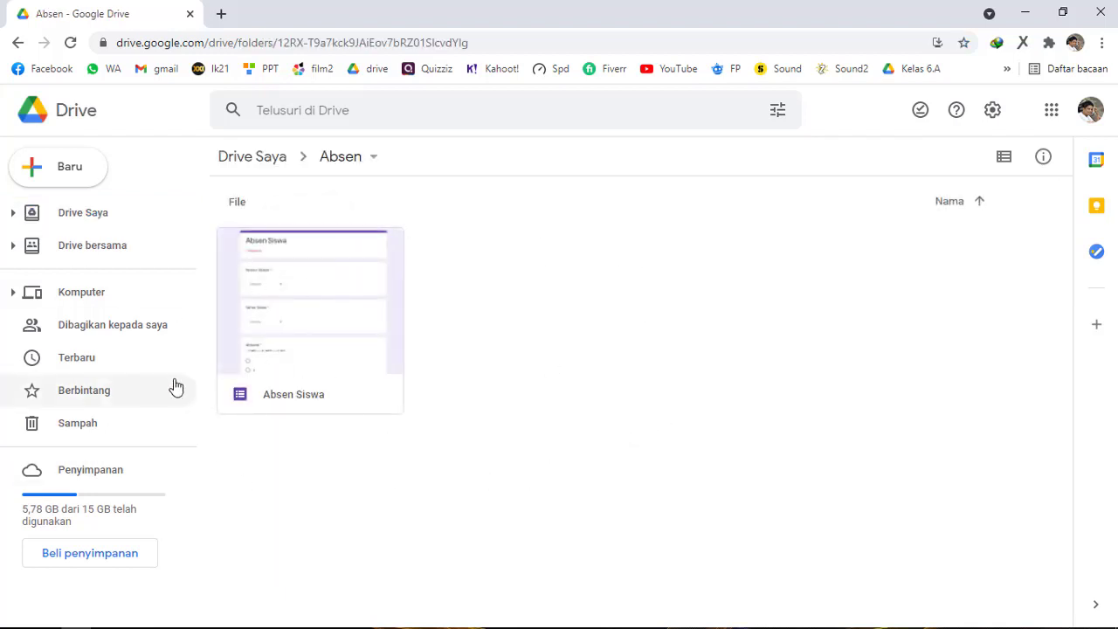
{"action": "left_click", "coordinate": [317, 315]}
{"action": "double_click", "coordinate": [316, 315]}
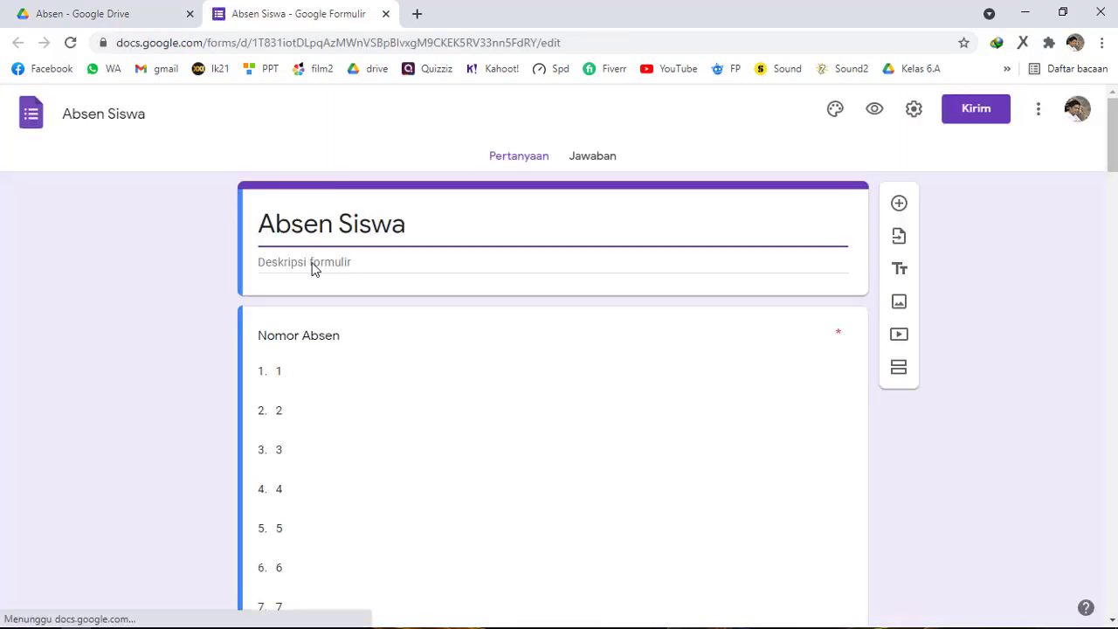
Examine the Nomor Absen question, including its question type and its list of numbered options
{"action": "scroll", "coordinate": [577, 356], "scroll_direction": "down", "scroll_amount": 2}
{"action": "scroll", "coordinate": [577, 359], "scroll_direction": "down", "scroll_amount": 6}
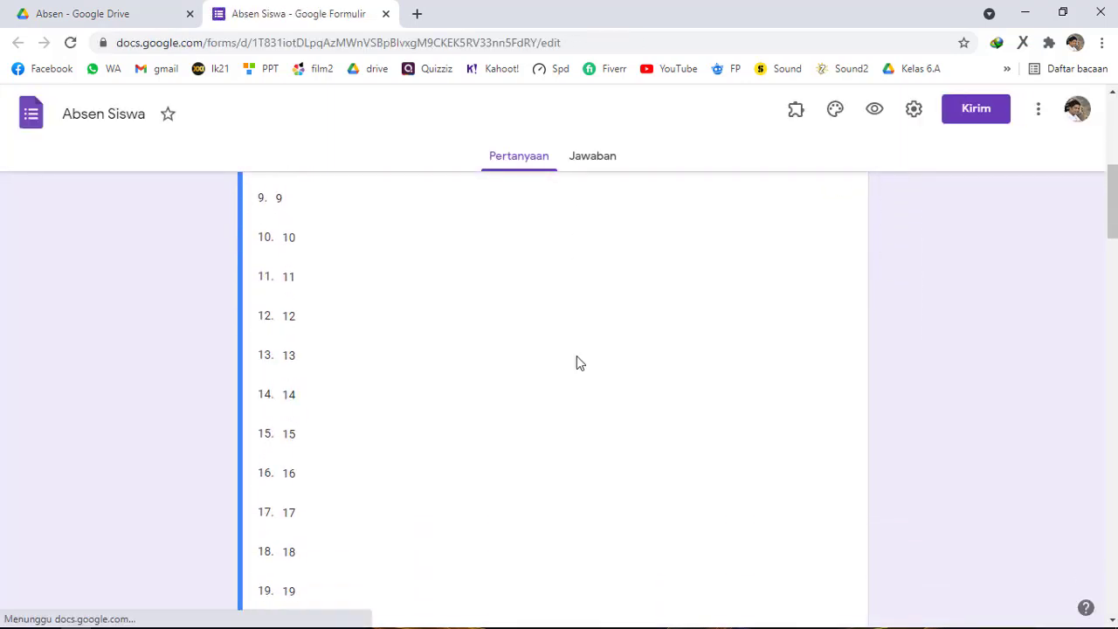
{"action": "scroll", "coordinate": [552, 384], "scroll_direction": "up", "scroll_amount": 8}
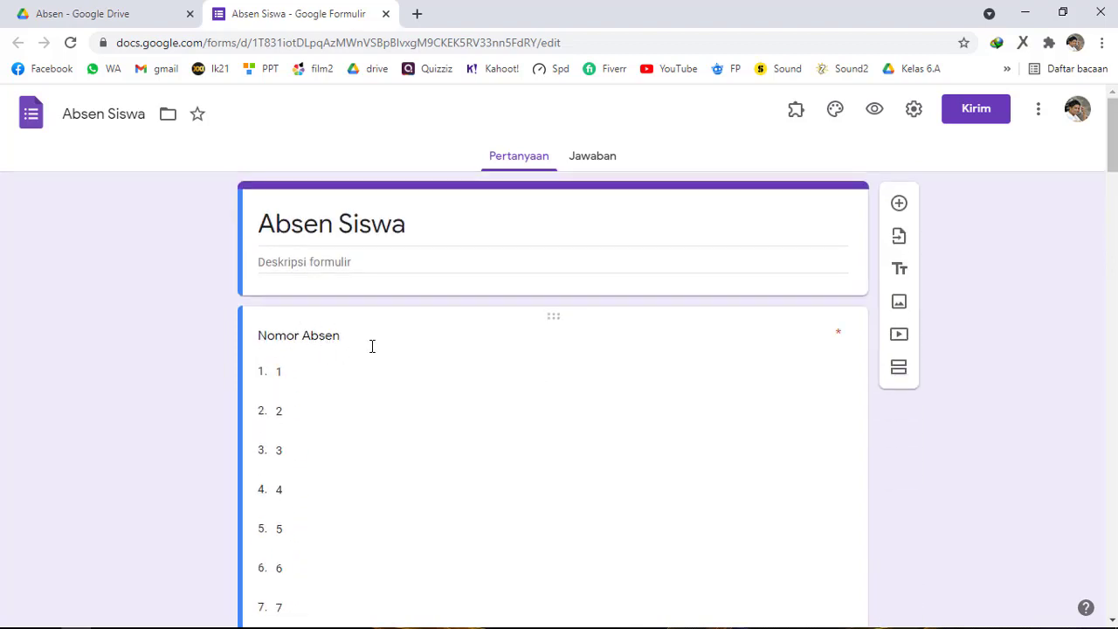
{"action": "left_click", "coordinate": [346, 343]}
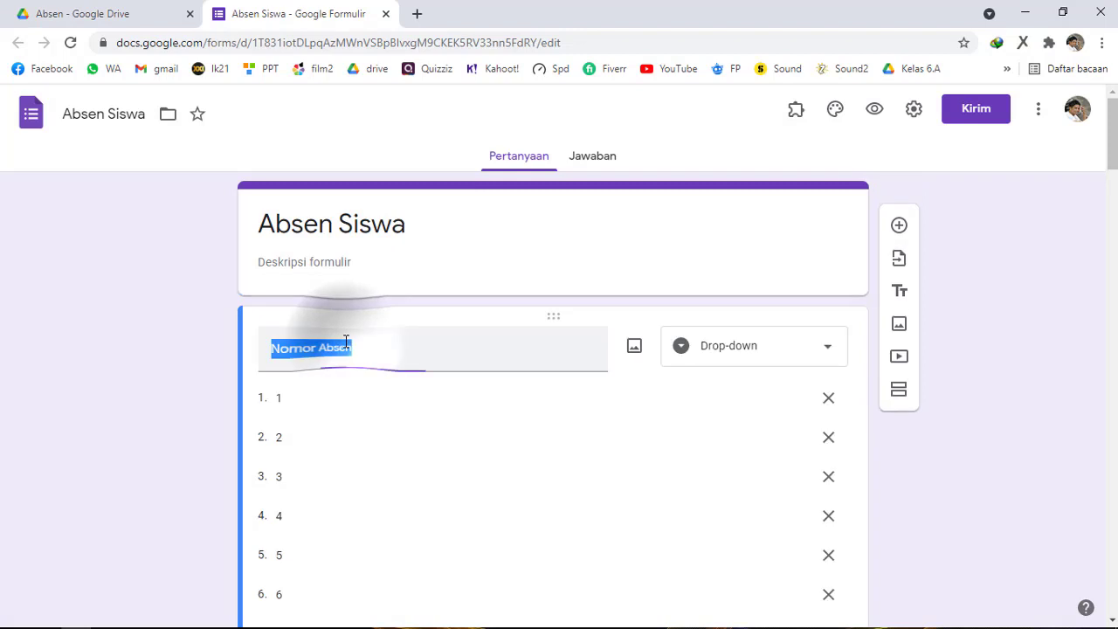
{"action": "left_click", "coordinate": [763, 352]}
{"action": "left_click", "coordinate": [739, 319]}
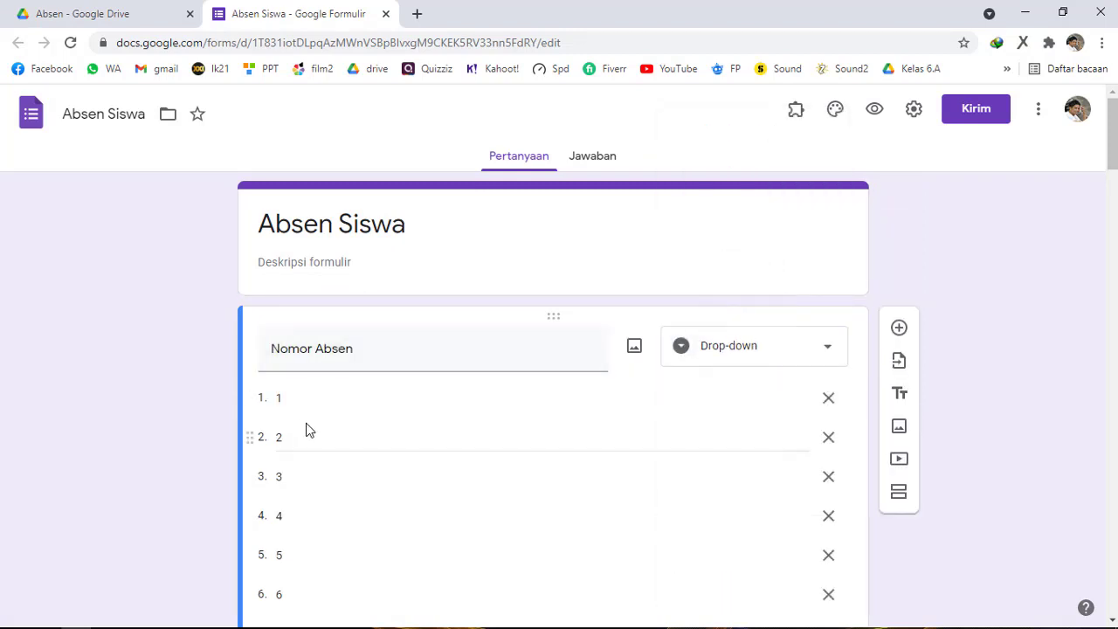
{"action": "scroll", "coordinate": [307, 426], "scroll_direction": "down", "scroll_amount": 3}
{"action": "scroll", "coordinate": [307, 424], "scroll_direction": "down", "scroll_amount": 10}
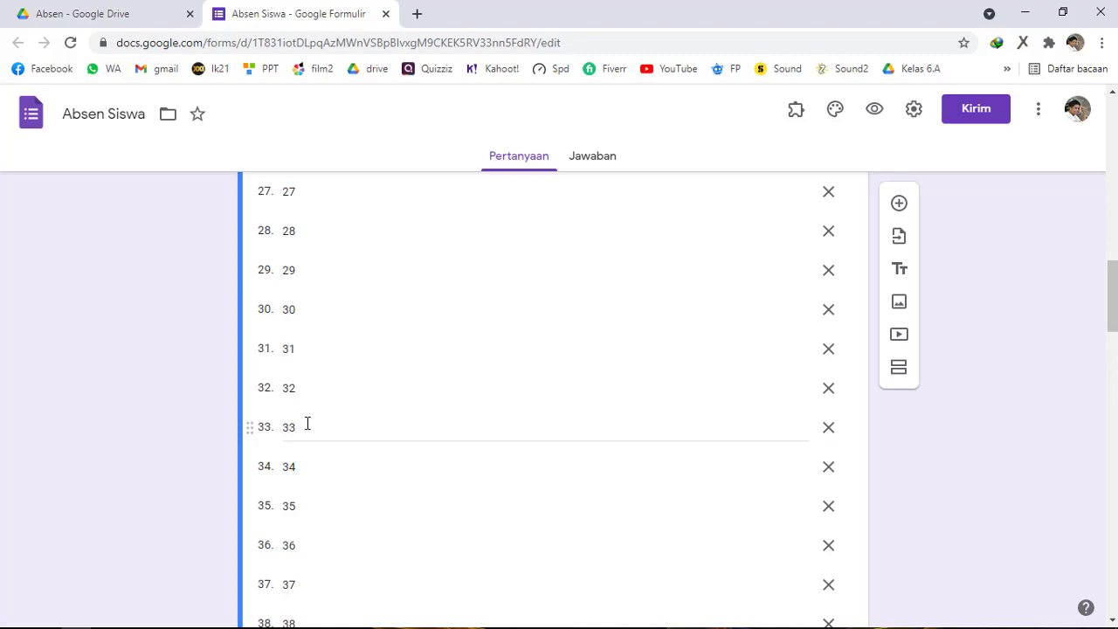
{"action": "scroll", "coordinate": [359, 437], "scroll_direction": "down", "scroll_amount": 5}
{"action": "scroll", "coordinate": [364, 436], "scroll_direction": "up", "scroll_amount": 5}
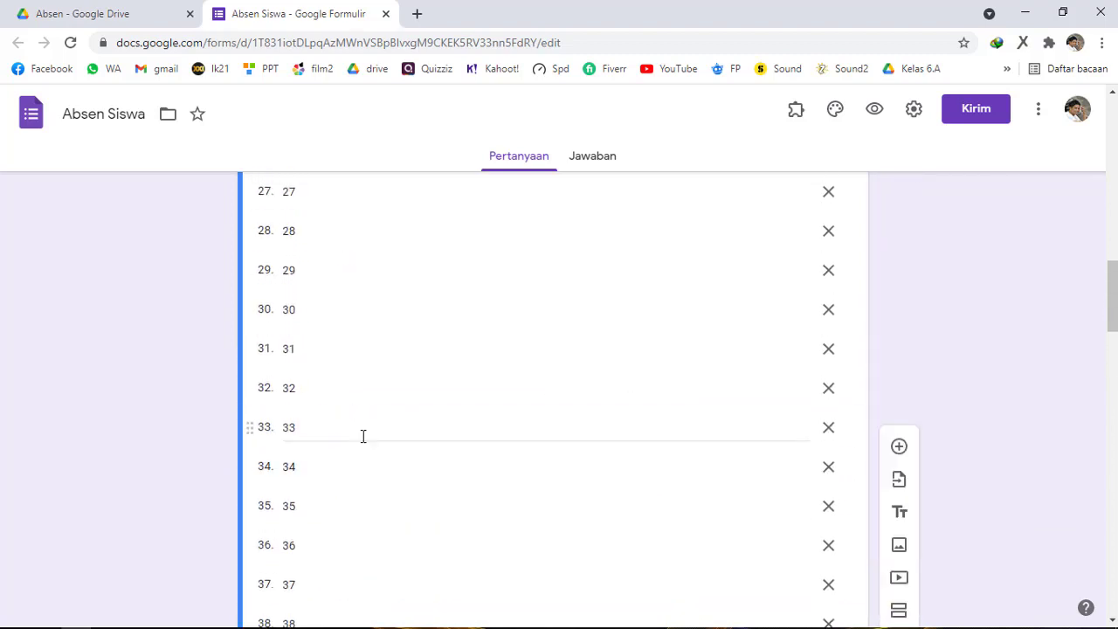
{"action": "scroll", "coordinate": [364, 436], "scroll_direction": "up", "scroll_amount": 15}
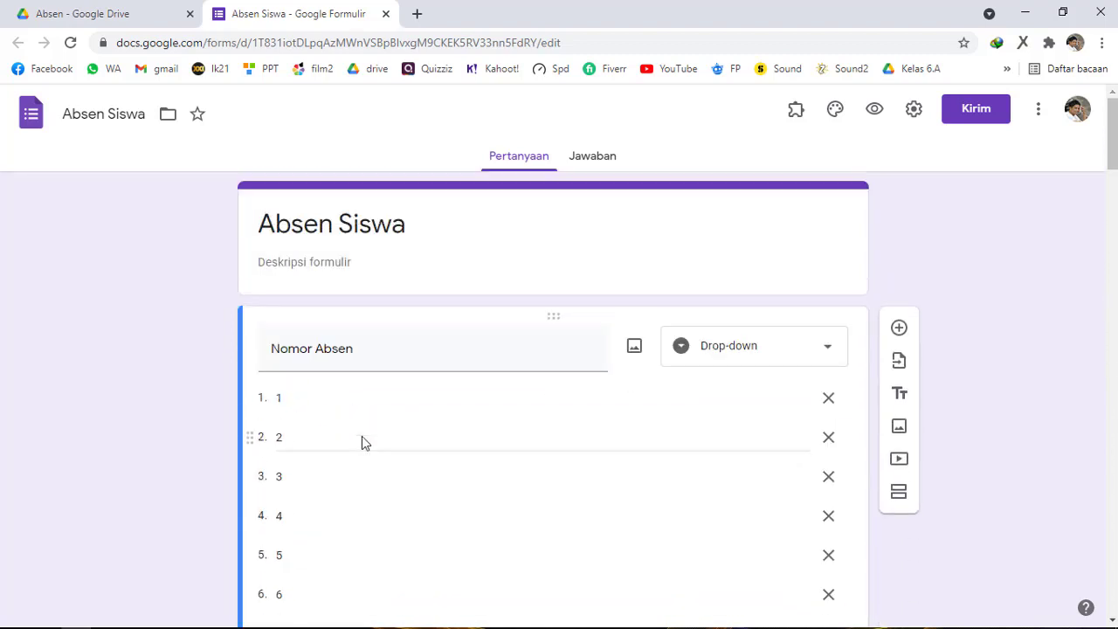
Look through the student list of the Nama Siswa question and the Absensi question at the end of the form
{"action": "scroll", "coordinate": [362, 437], "scroll_direction": "down", "scroll_amount": 6}
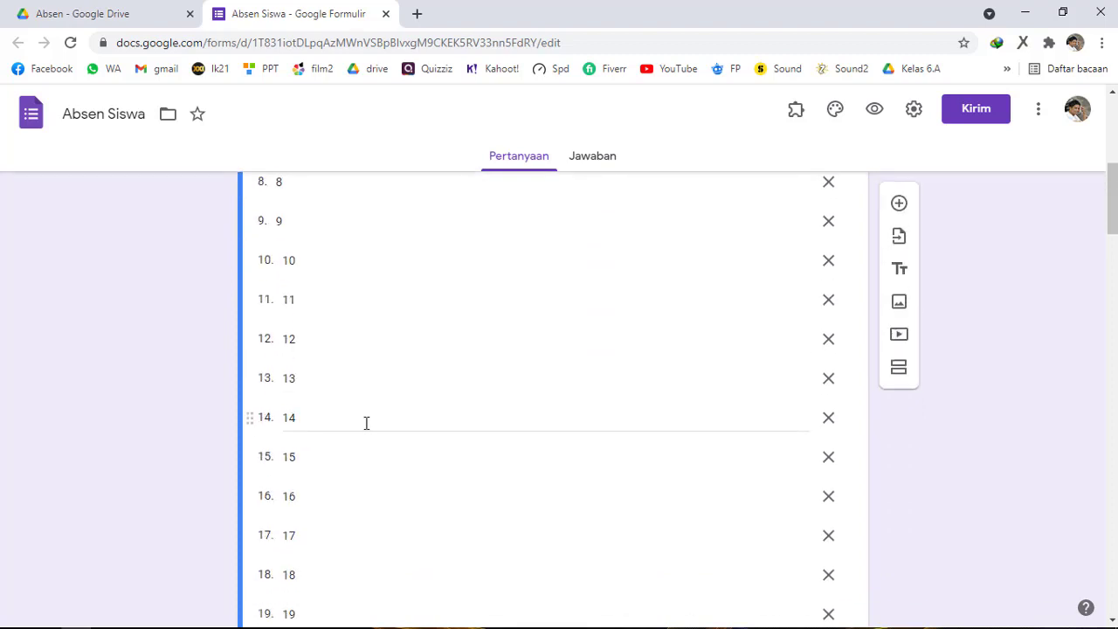
{"action": "scroll", "coordinate": [361, 435], "scroll_direction": "down", "scroll_amount": 10}
{"action": "scroll", "coordinate": [364, 428], "scroll_direction": "down", "scroll_amount": 8}
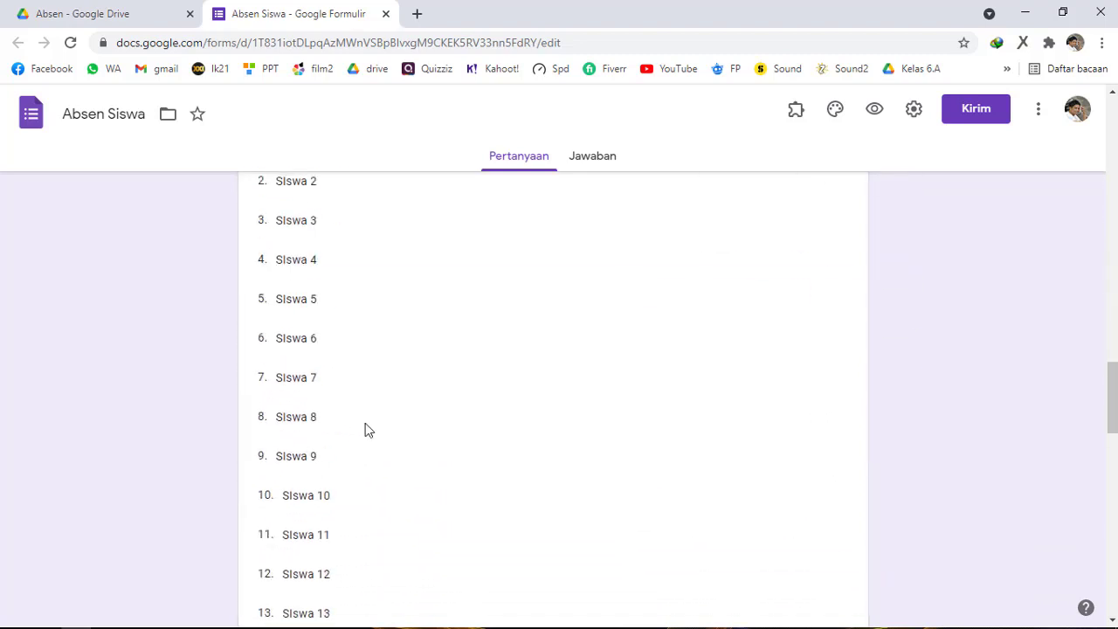
{"action": "scroll", "coordinate": [340, 376], "scroll_direction": "up", "scroll_amount": 3}
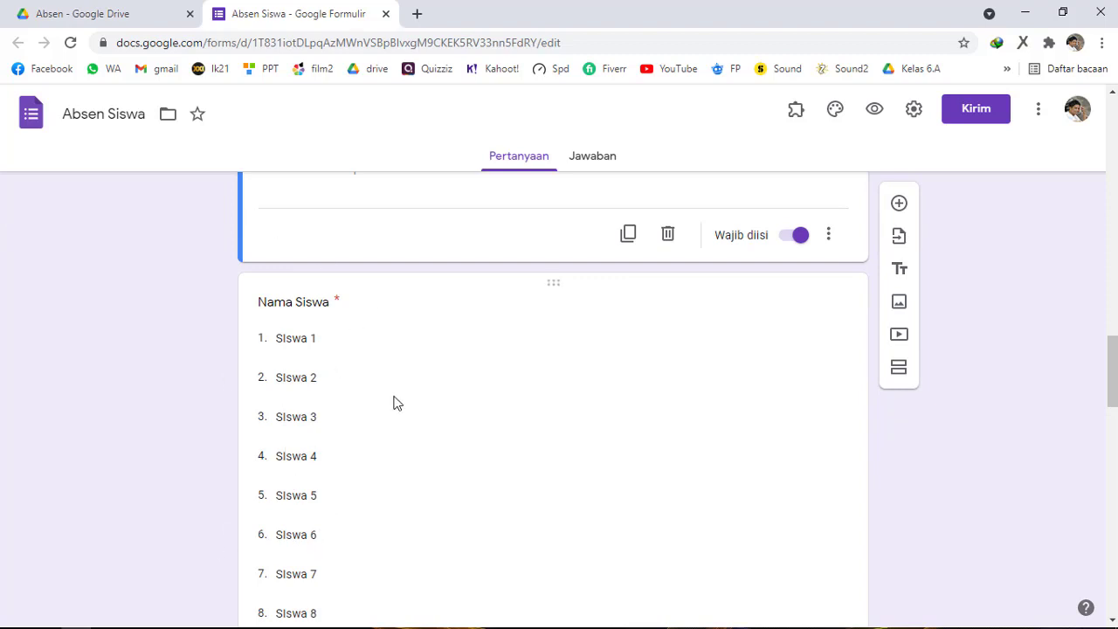
{"action": "scroll", "coordinate": [392, 399], "scroll_direction": "down", "scroll_amount": 4}
{"action": "scroll", "coordinate": [394, 403], "scroll_direction": "down", "scroll_amount": 15}
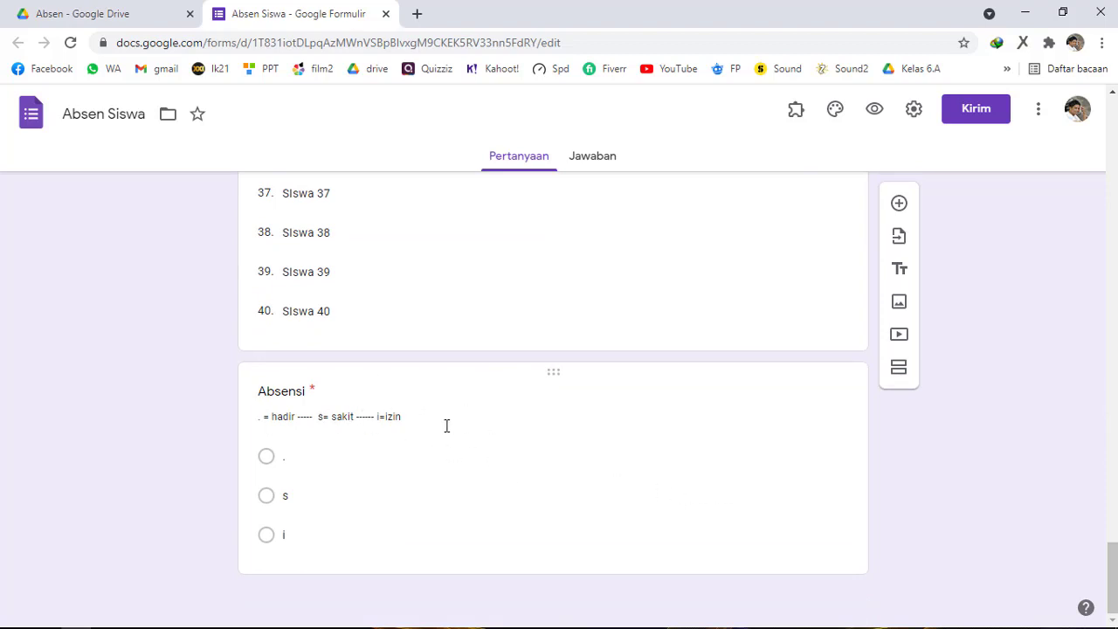
{"action": "scroll", "coordinate": [557, 428], "scroll_direction": "up", "scroll_amount": 20}
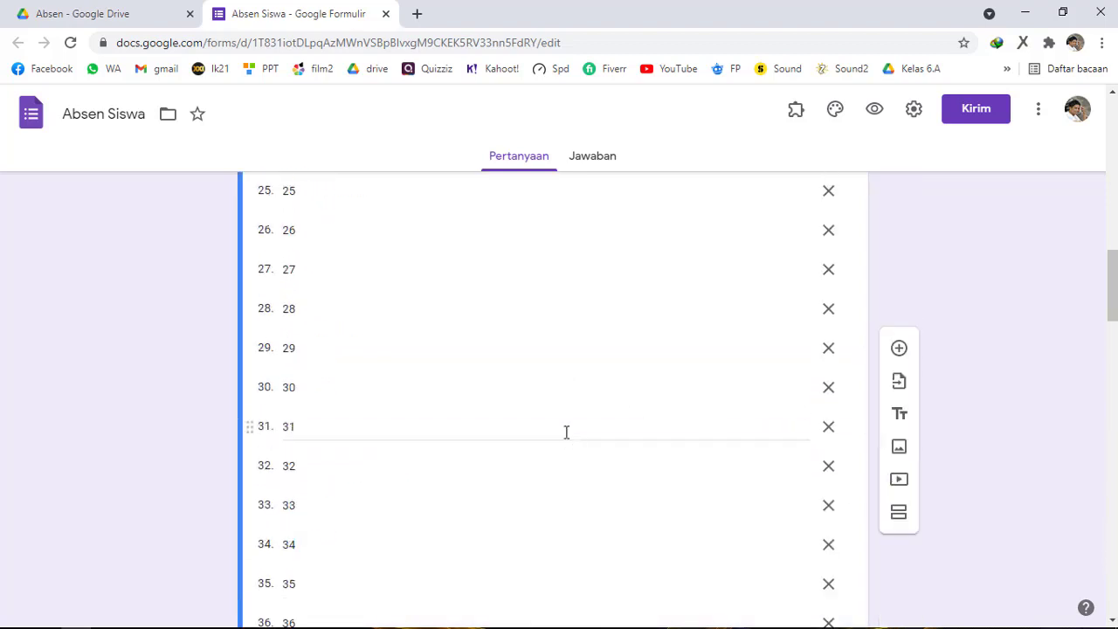
{"action": "scroll", "coordinate": [566, 431], "scroll_direction": "up", "scroll_amount": 15}
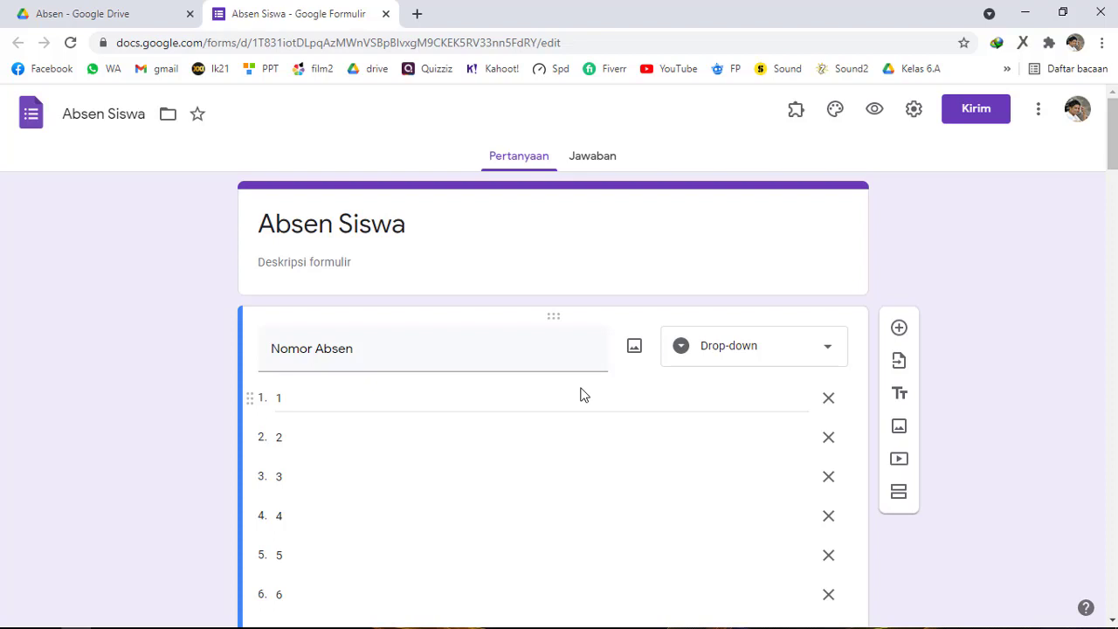
Inspect the Absensi question's description, answer options and the setting that displays its description
{"action": "scroll", "coordinate": [584, 395], "scroll_direction": "down", "scroll_amount": 3}
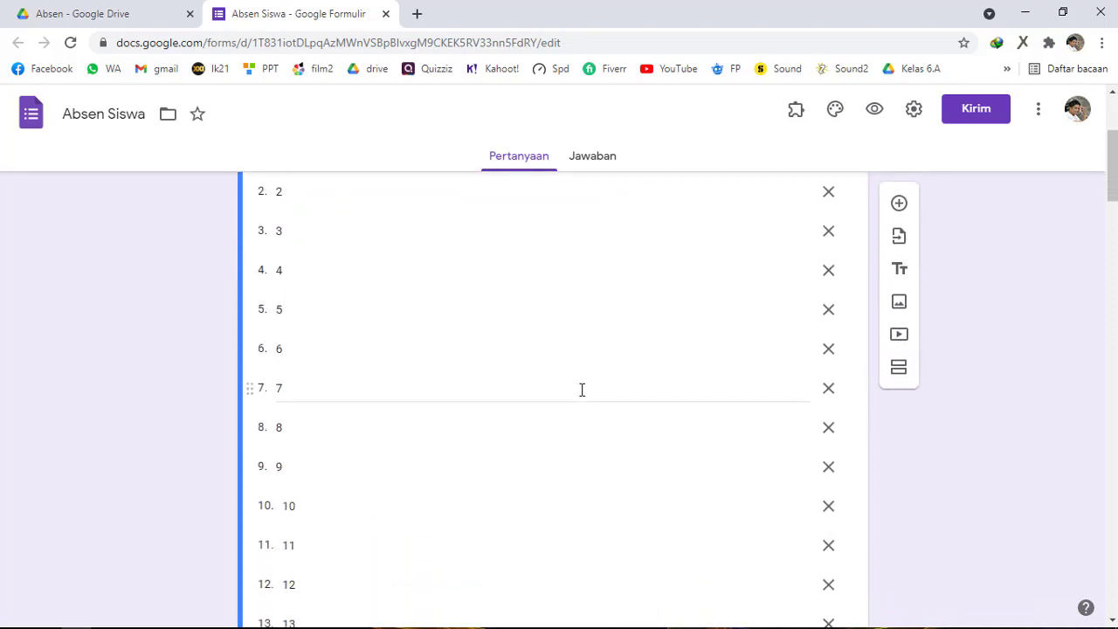
{"action": "scroll", "coordinate": [582, 389], "scroll_direction": "down", "scroll_amount": 11}
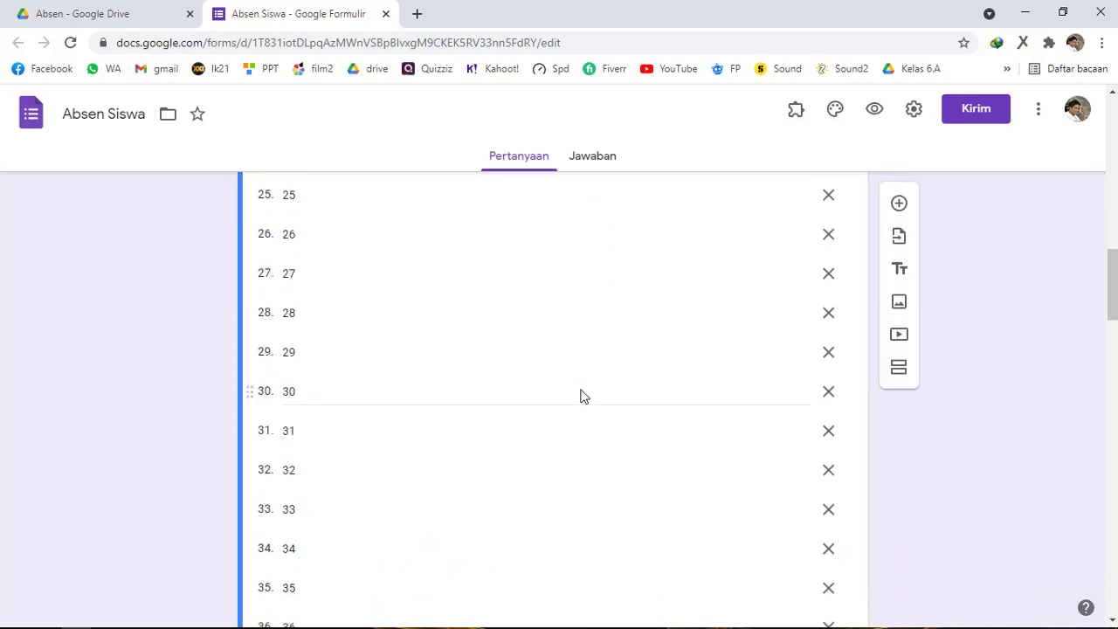
{"action": "scroll", "coordinate": [584, 396], "scroll_direction": "down", "scroll_amount": 20}
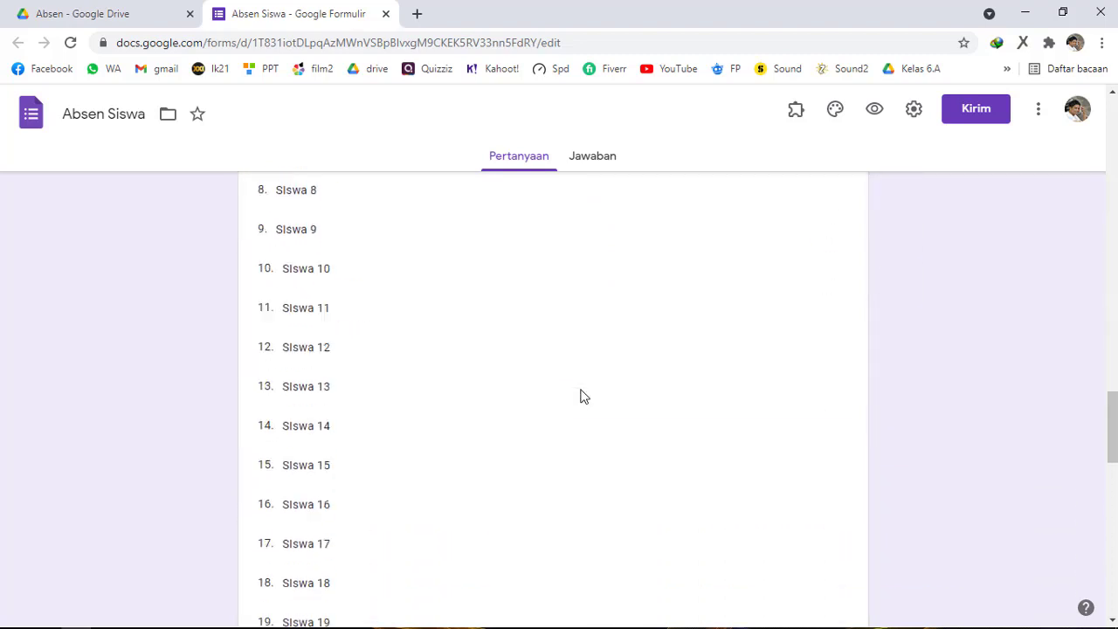
{"action": "scroll", "coordinate": [583, 396], "scroll_direction": "down", "scroll_amount": 5}
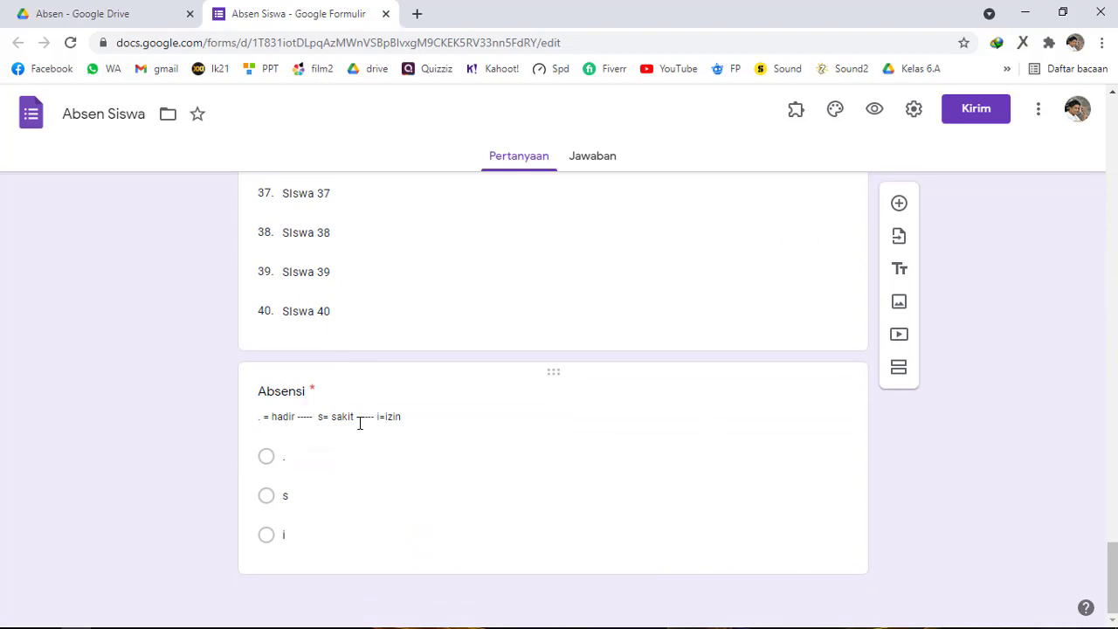
{"action": "triple_click", "coordinate": [359, 423]}
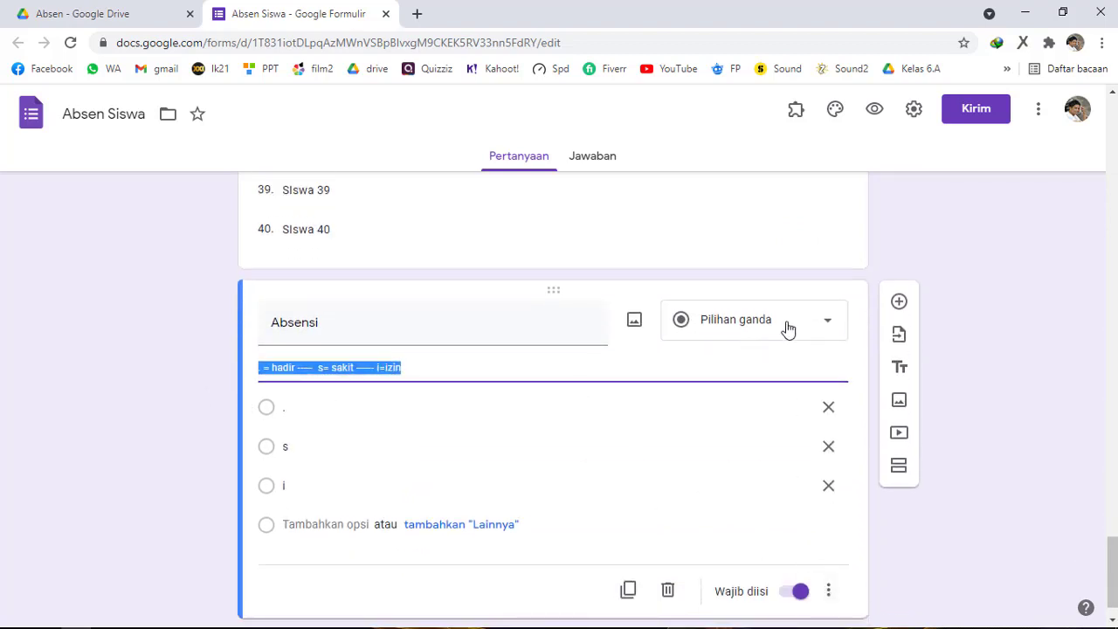
{"action": "left_click", "coordinate": [839, 591]}
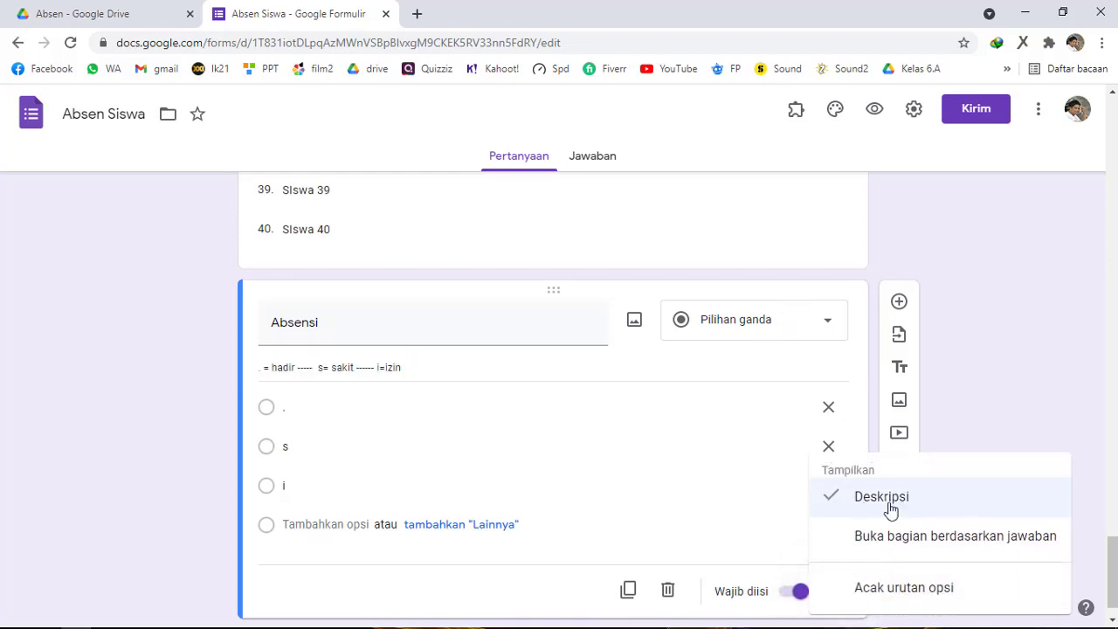
{"action": "left_click", "coordinate": [448, 369]}
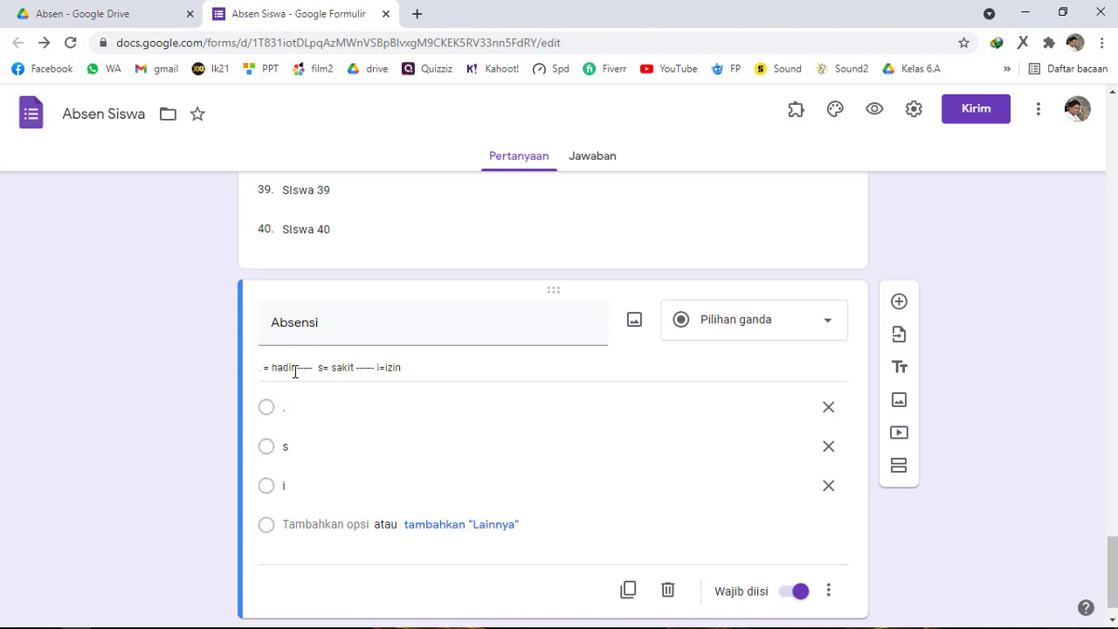
Review the entire form once more from its title to the Absensi question
{"action": "scroll", "coordinate": [538, 463], "scroll_direction": "up", "scroll_amount": 5}
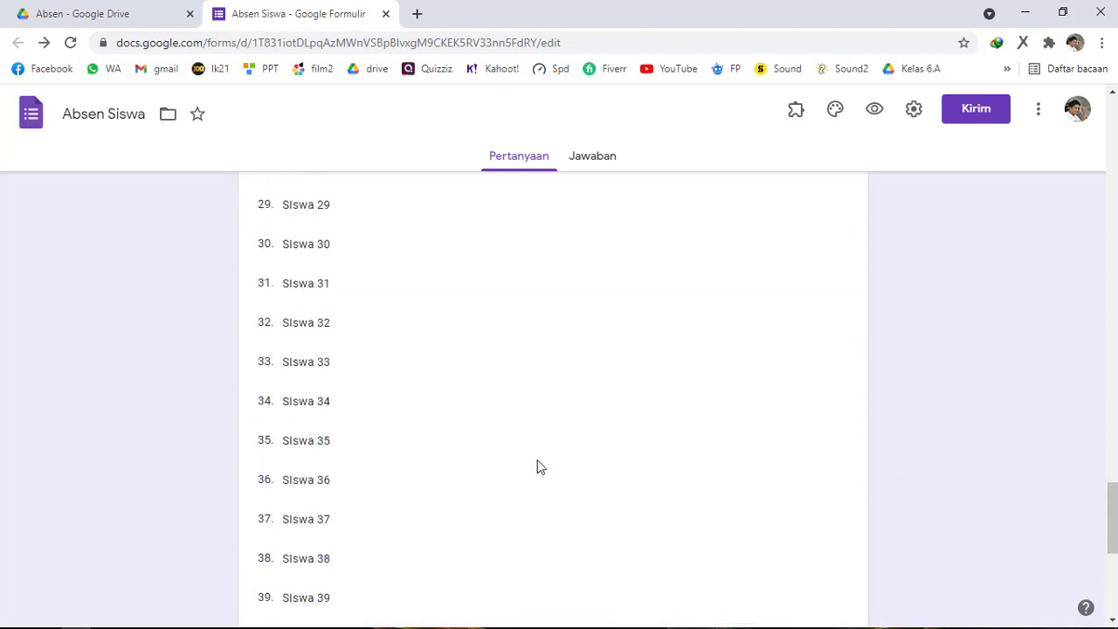
{"action": "scroll", "coordinate": [538, 468], "scroll_direction": "up", "scroll_amount": 20}
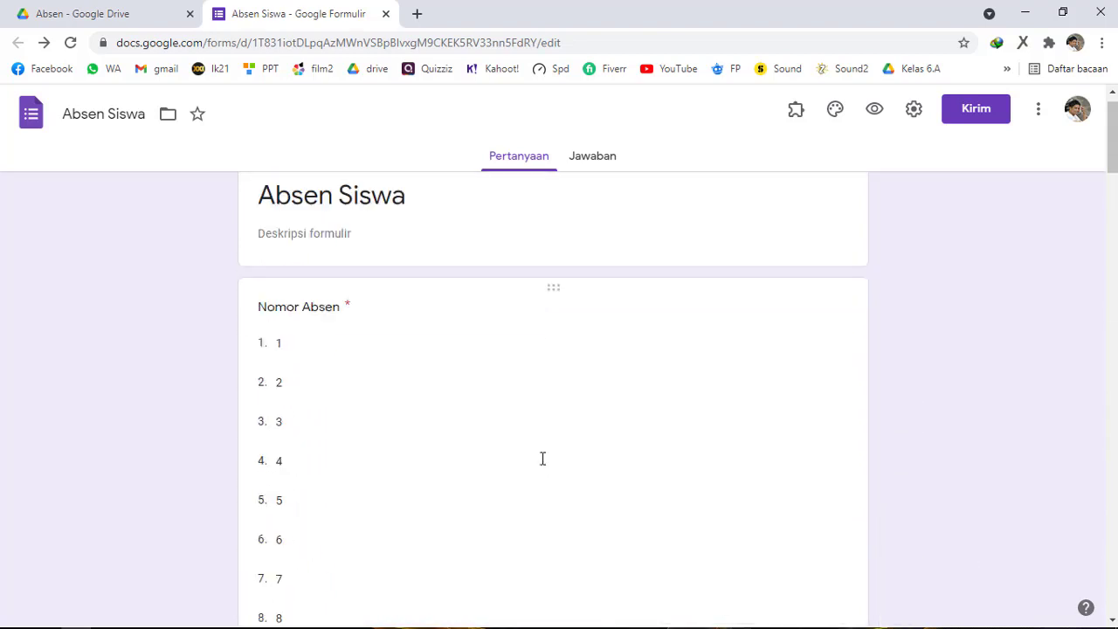
{"action": "scroll", "coordinate": [542, 459], "scroll_direction": "up", "scroll_amount": 1}
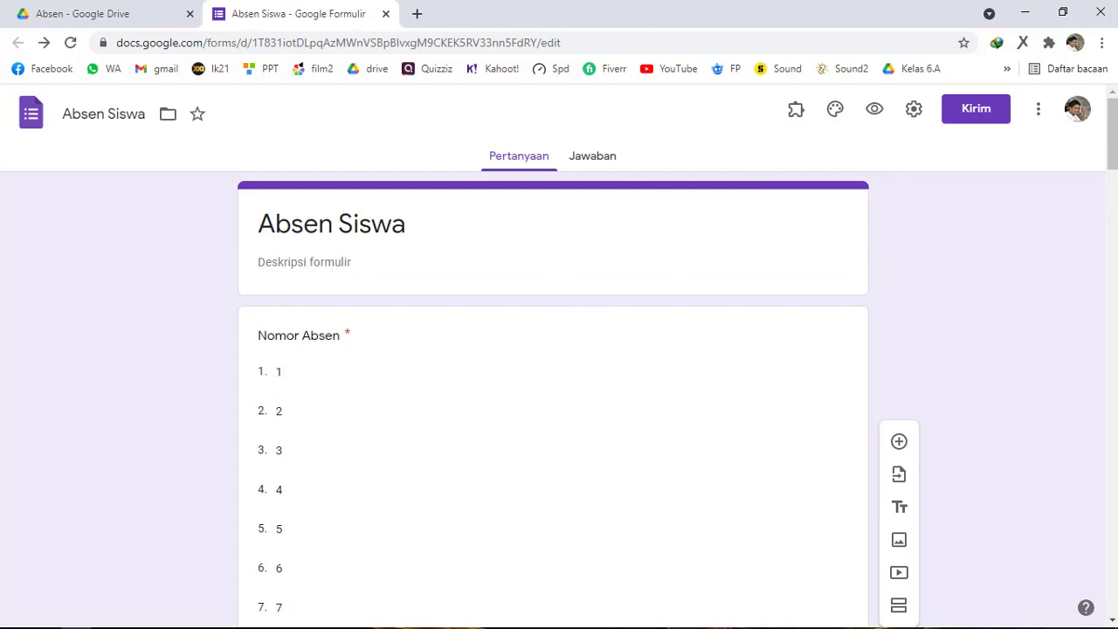
{"action": "scroll", "coordinate": [1044, 350], "scroll_direction": "down", "scroll_amount": 15}
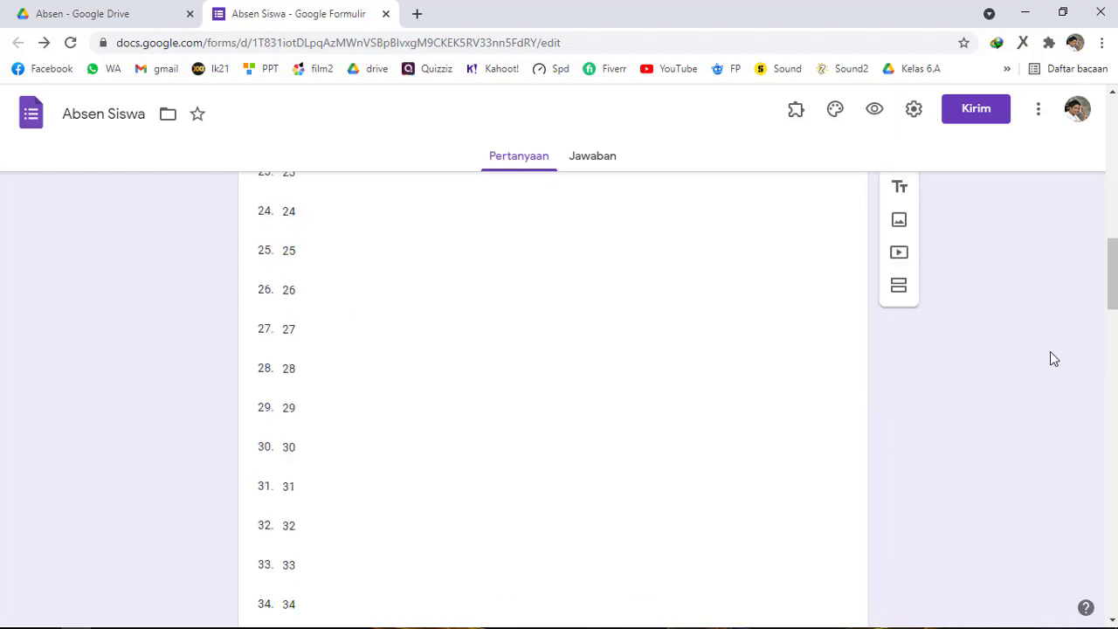
{"action": "scroll", "coordinate": [1054, 360], "scroll_direction": "down", "scroll_amount": 13}
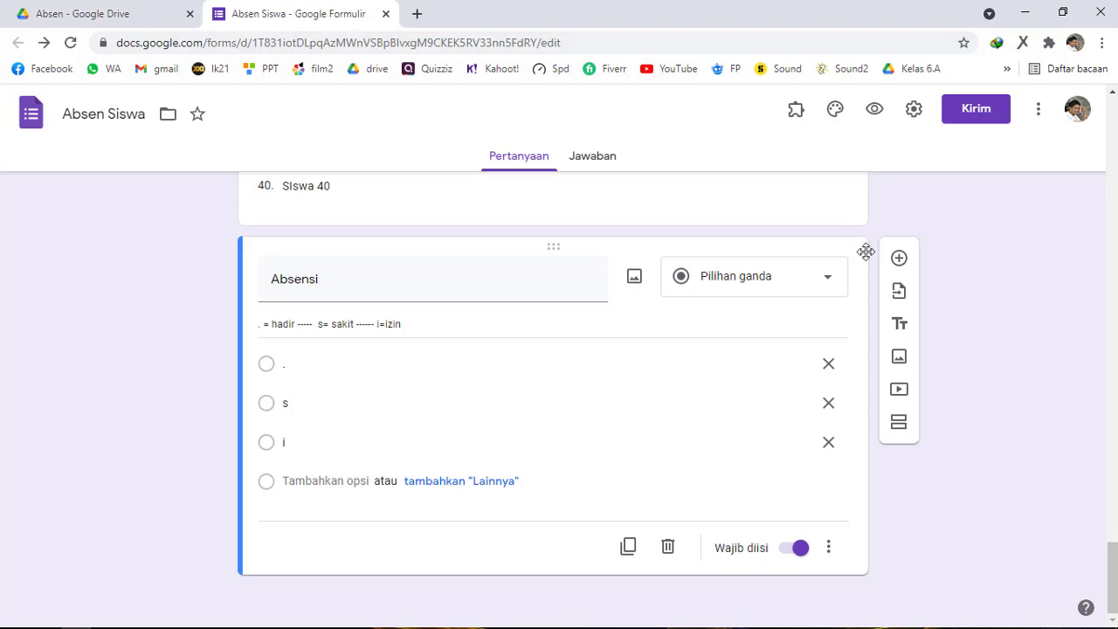
Switch to the shared Google Sheets copy link and create a personal copy of the Absen spreadsheet
{"action": "middle_click", "coordinate": [417, 13]}
{"action": "left_click", "coordinate": [514, 16]}
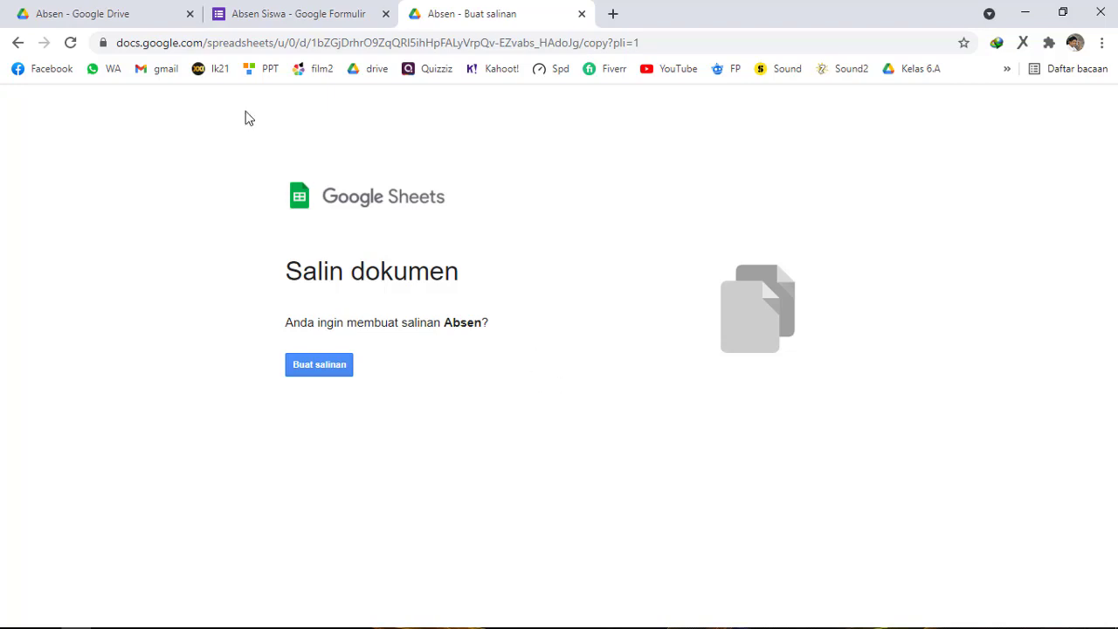
{"action": "left_click", "coordinate": [335, 372]}
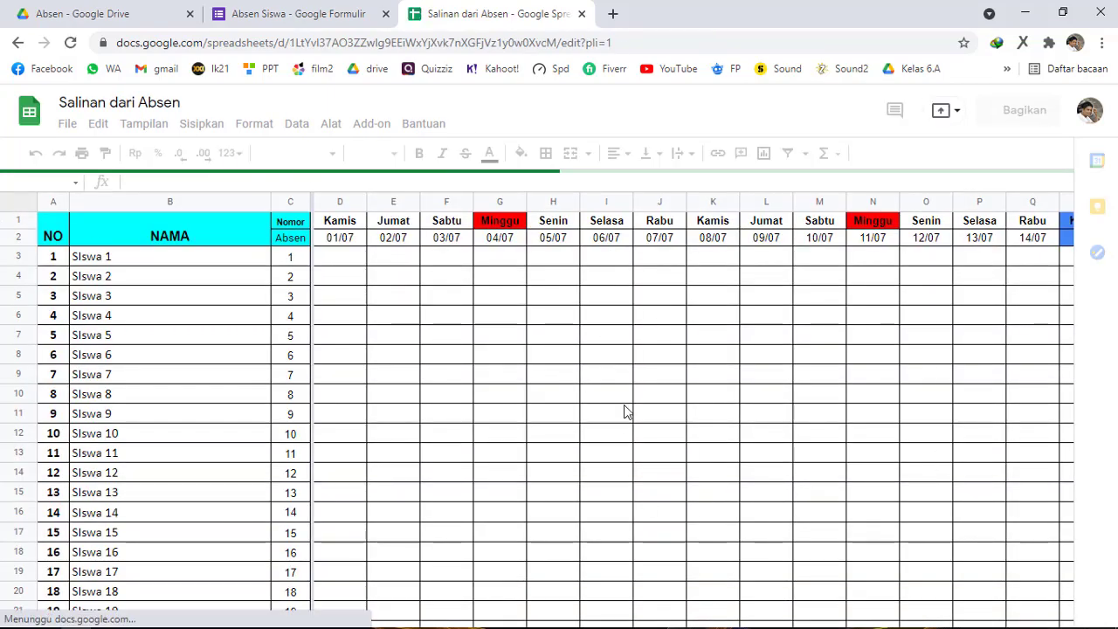
Check the Absen folder in Drive and look over the student rows and date columns of the copied spreadsheet's Juli sheet
{"action": "scroll", "coordinate": [617, 426], "scroll_direction": "down", "scroll_amount": 2}
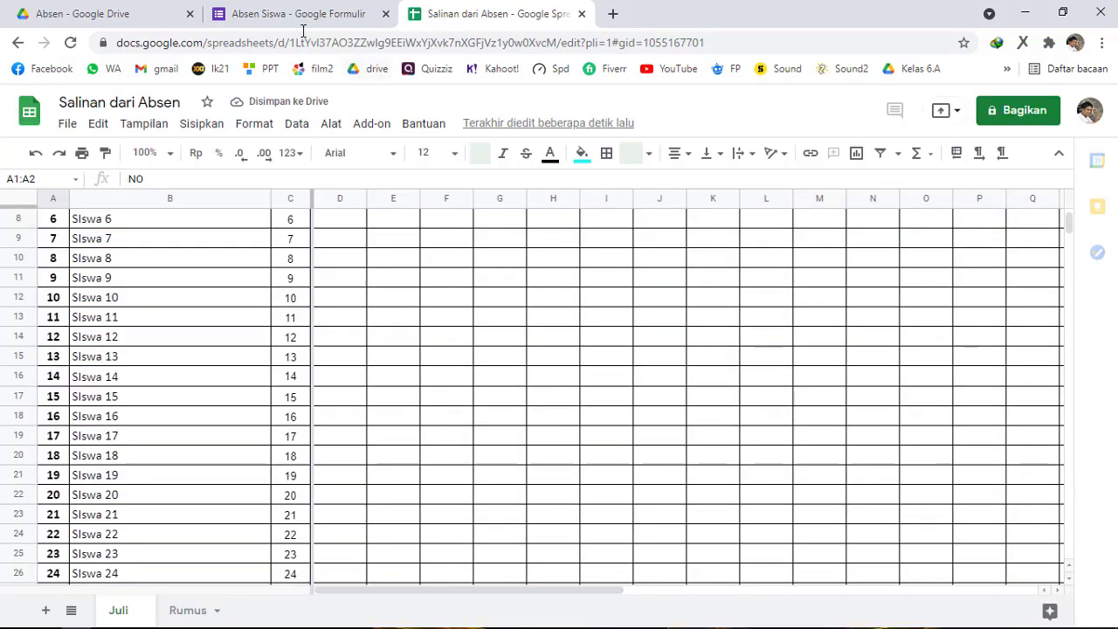
{"action": "left_click", "coordinate": [83, 13]}
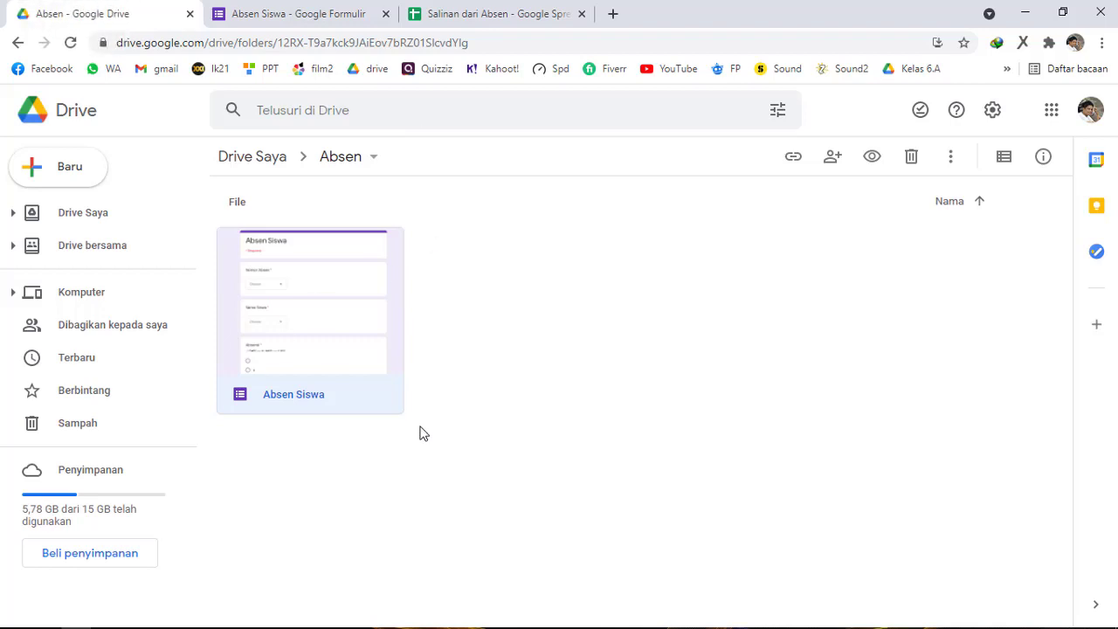
{"action": "left_click", "coordinate": [505, 14]}
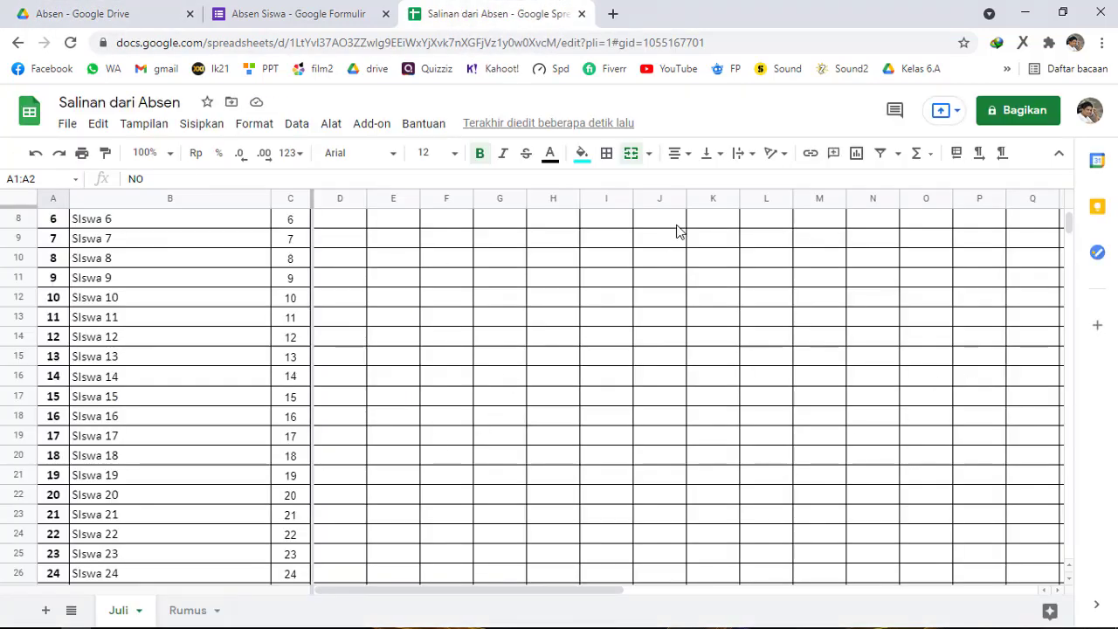
{"action": "scroll", "coordinate": [509, 474], "scroll_direction": "down", "scroll_amount": 3}
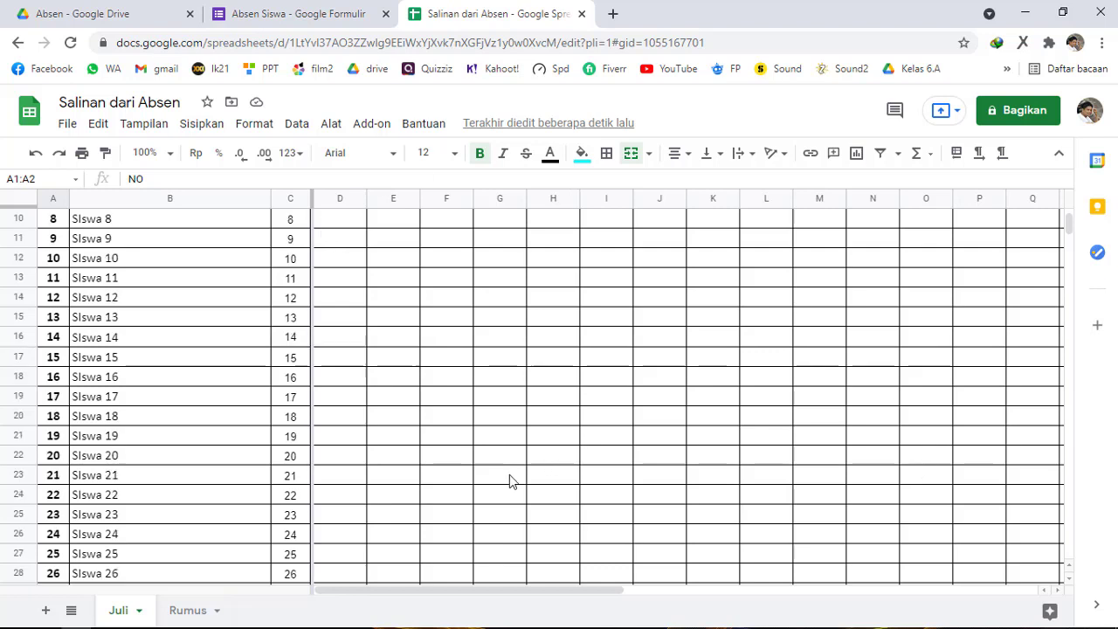
{"action": "scroll", "coordinate": [510, 474], "scroll_direction": "up", "scroll_amount": 6}
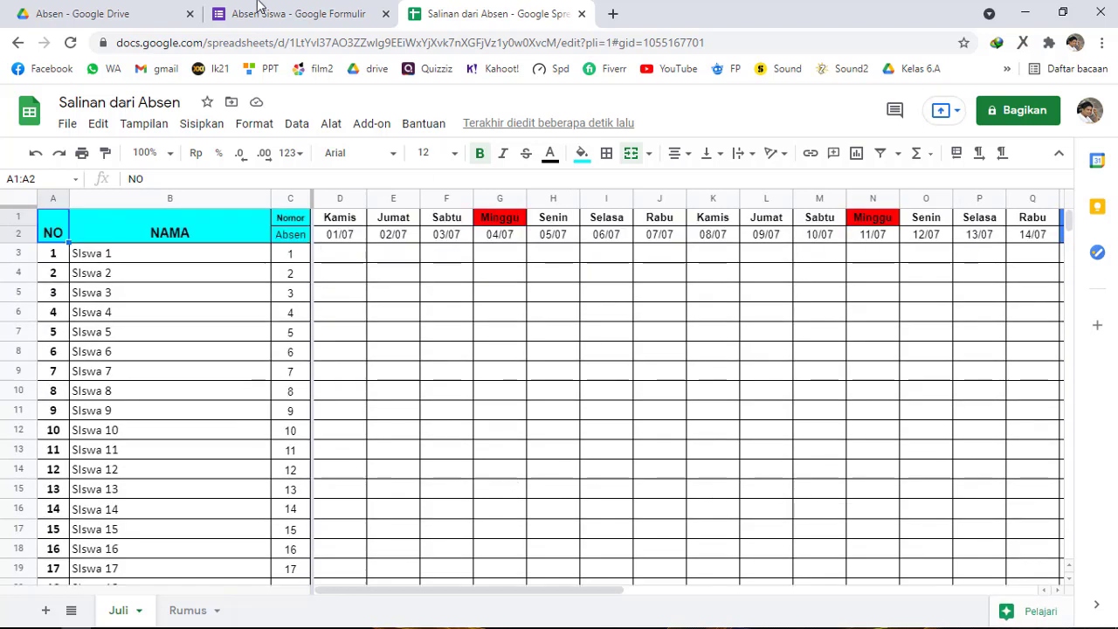
Rename the copied spreadsheet as "Absen contoh"
{"action": "left_click", "coordinate": [91, 14]}
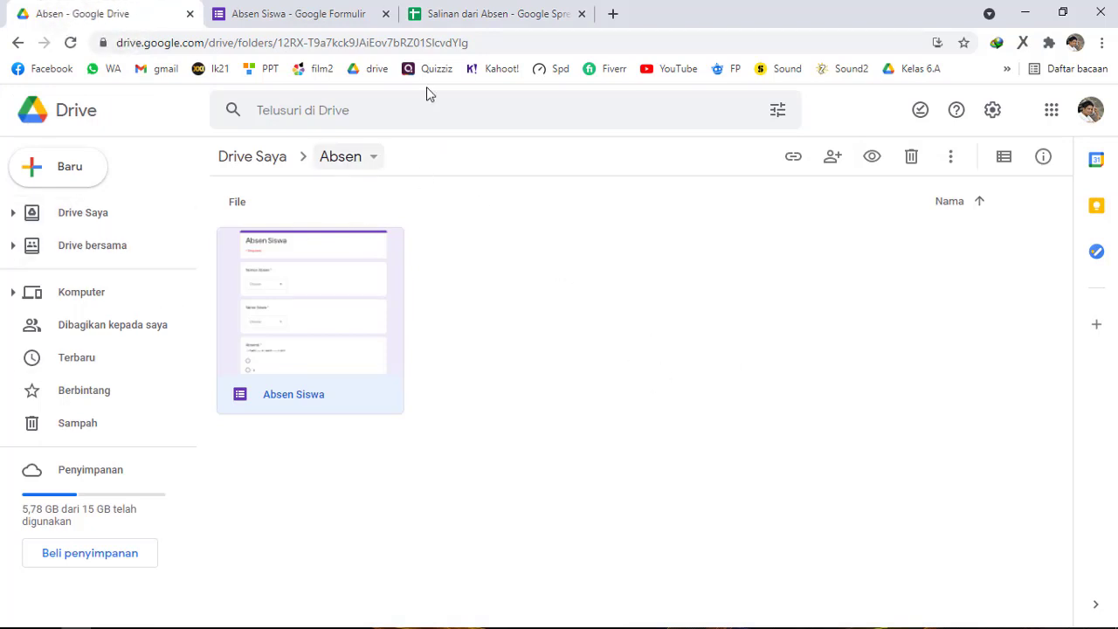
{"action": "left_click", "coordinate": [513, 14]}
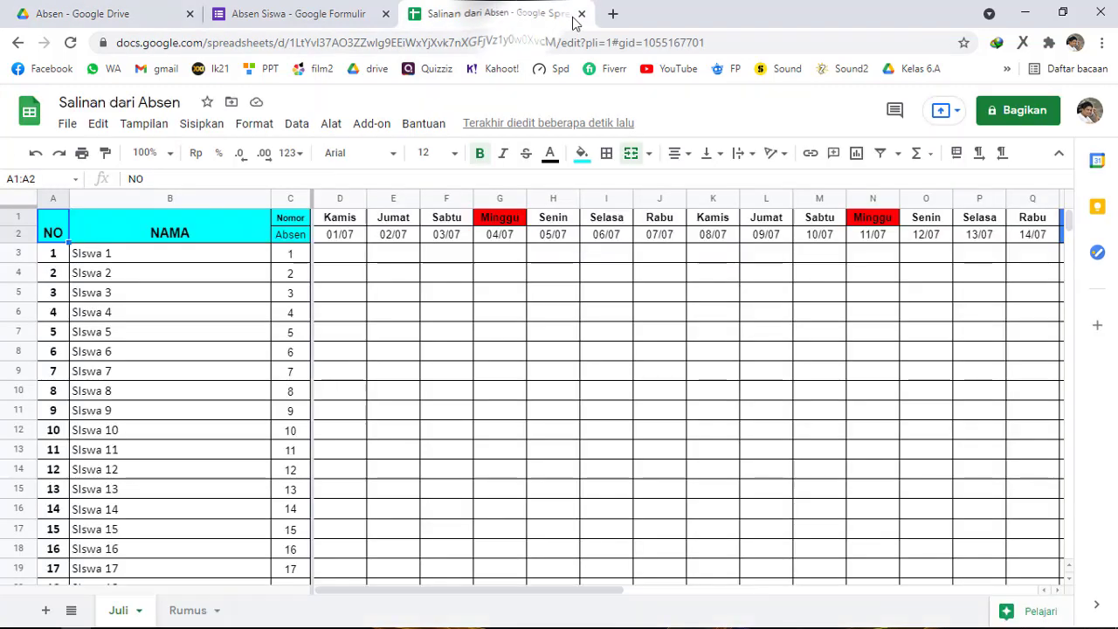
{"action": "left_click", "coordinate": [186, 103]}
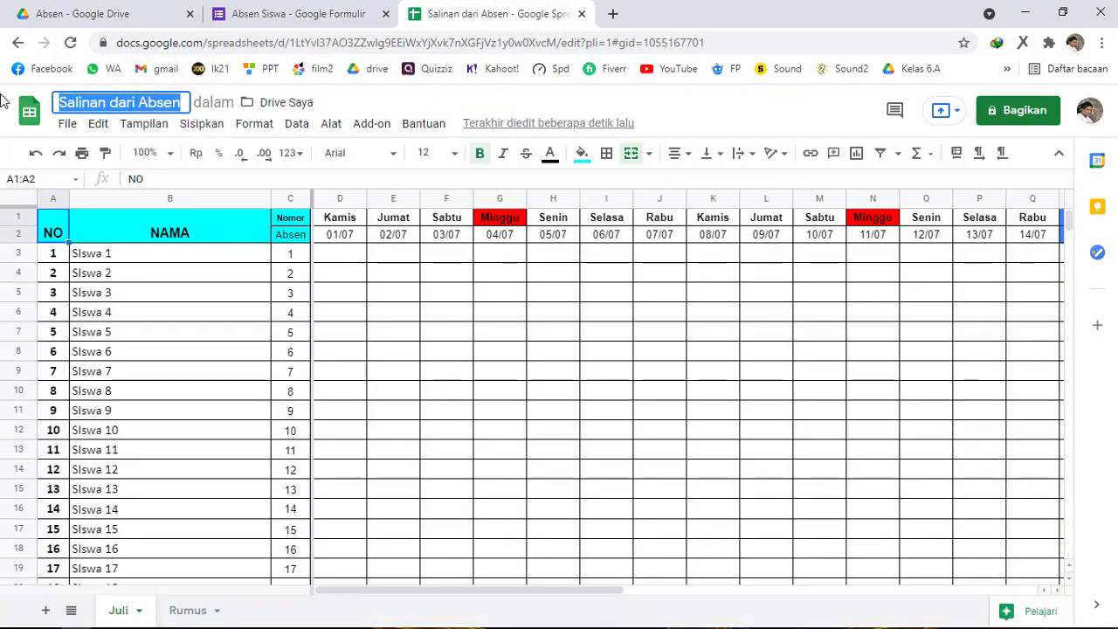
{"action": "type", "text": "Absen"}
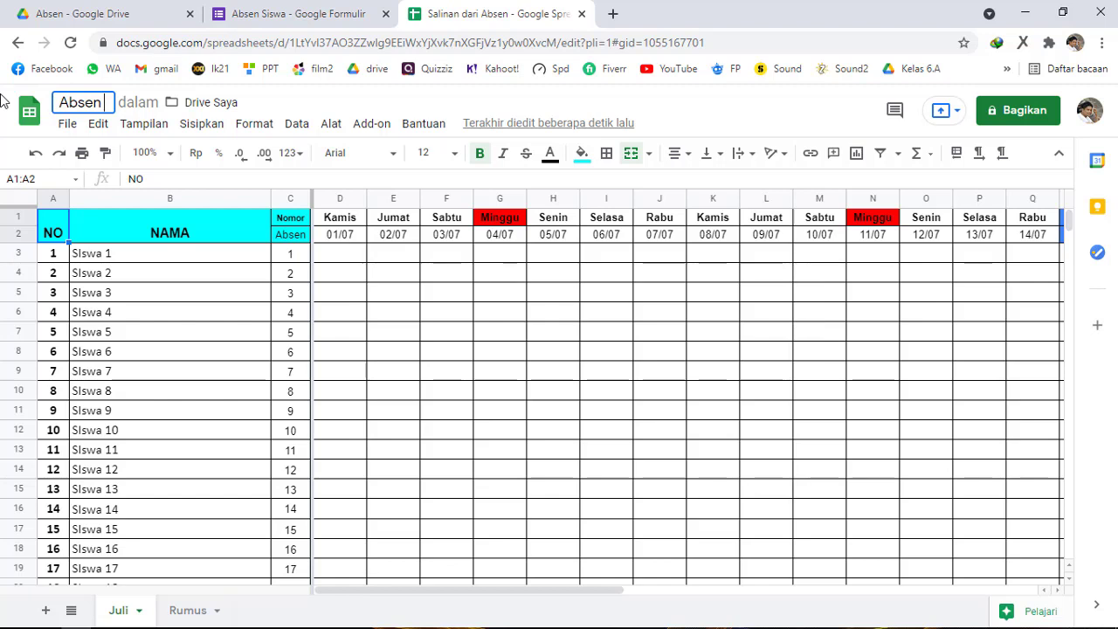
{"action": "type", "text": "contoh"}
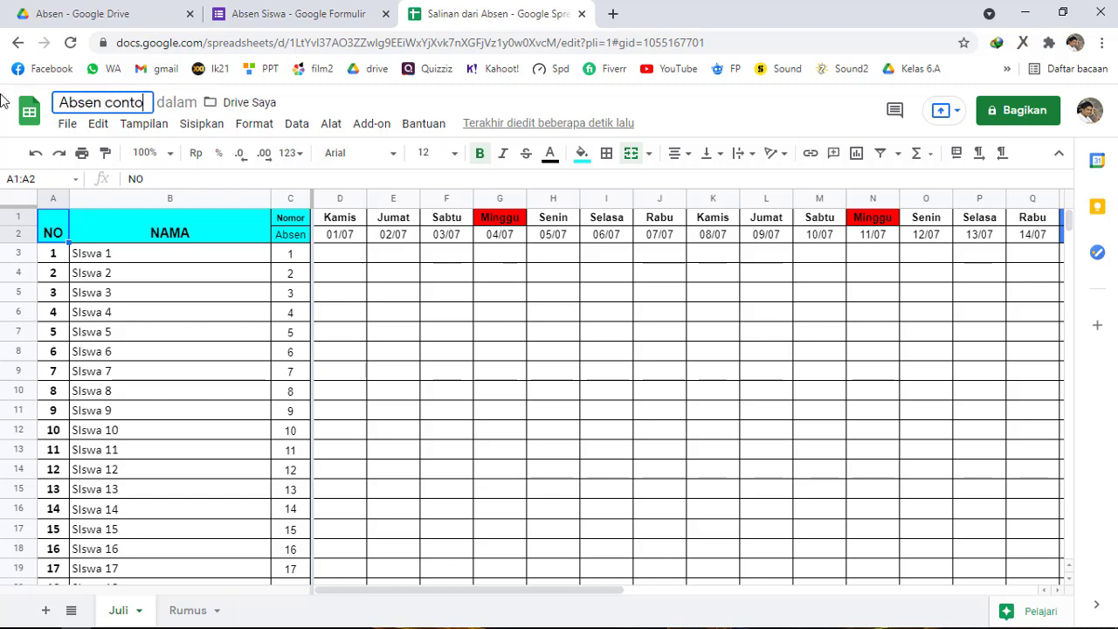
{"action": "left_click", "coordinate": [717, 112]}
Switch to Google Drive and browse the folders and files in Drive Saya for the renamed spreadsheet
{"action": "left_click", "coordinate": [55, 15]}
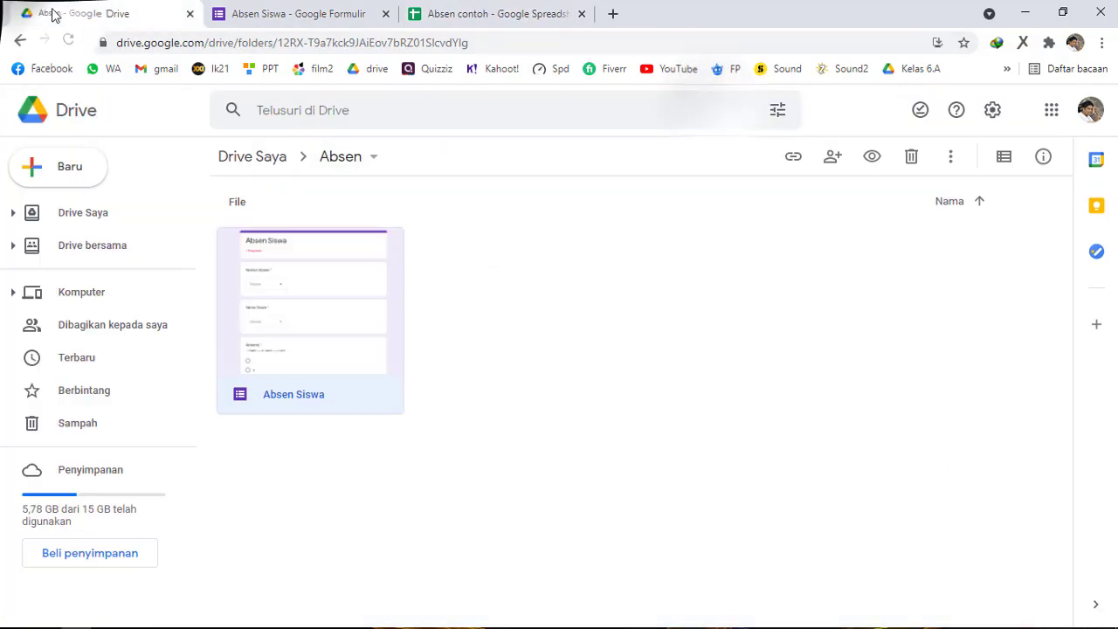
{"action": "left_click", "coordinate": [256, 166]}
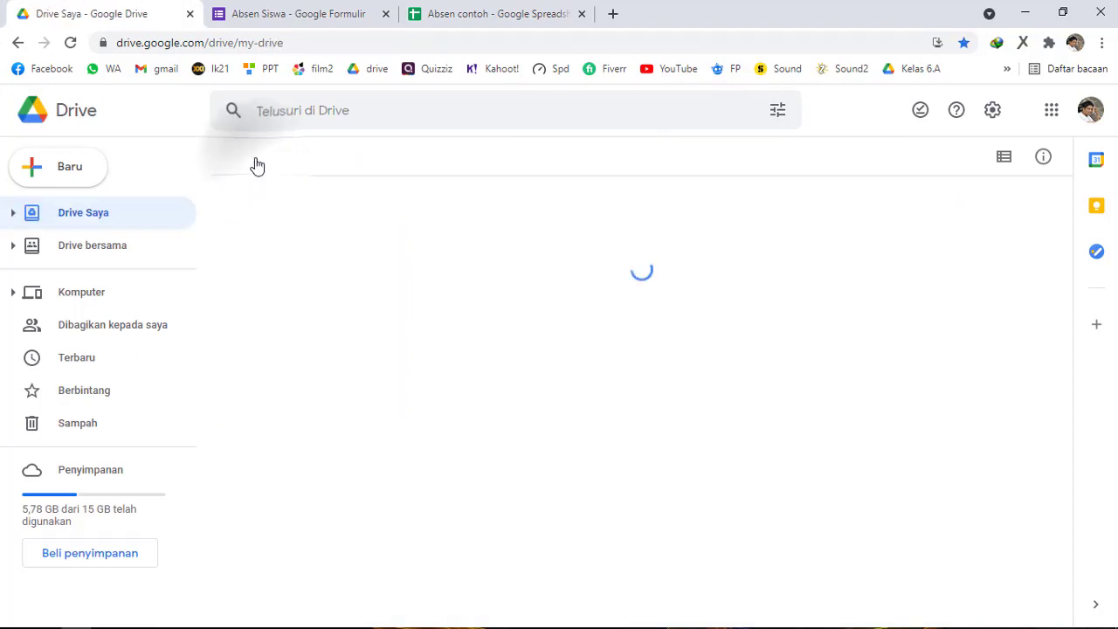
{"action": "scroll", "coordinate": [420, 349], "scroll_direction": "down", "scroll_amount": 3}
{"action": "scroll", "coordinate": [440, 408], "scroll_direction": "up", "scroll_amount": 3}
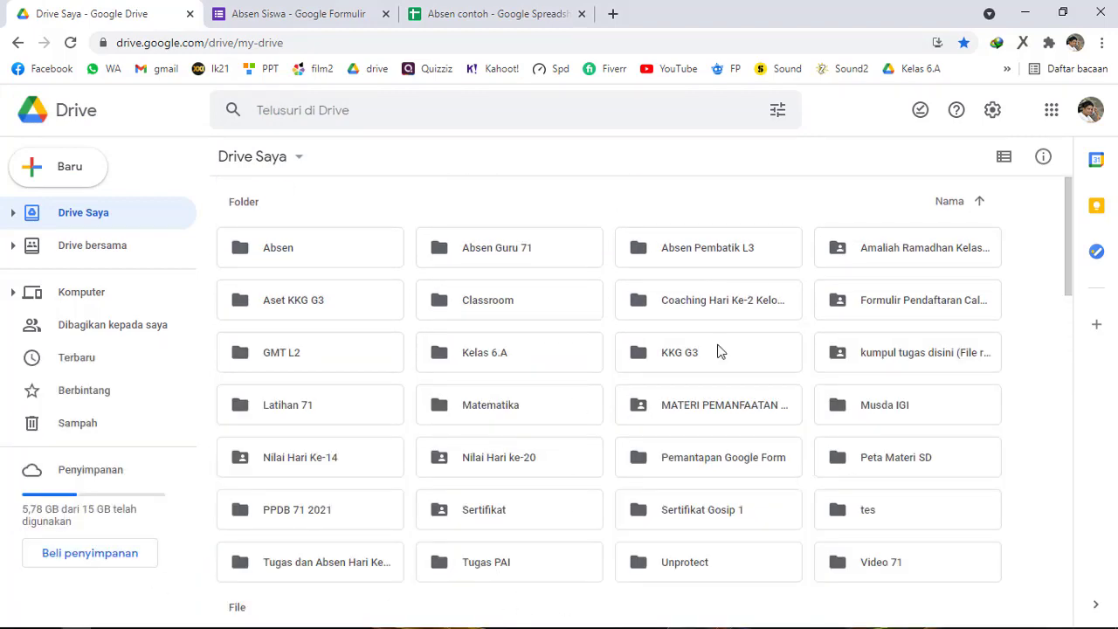
{"action": "scroll", "coordinate": [612, 342], "scroll_direction": "down", "scroll_amount": 10}
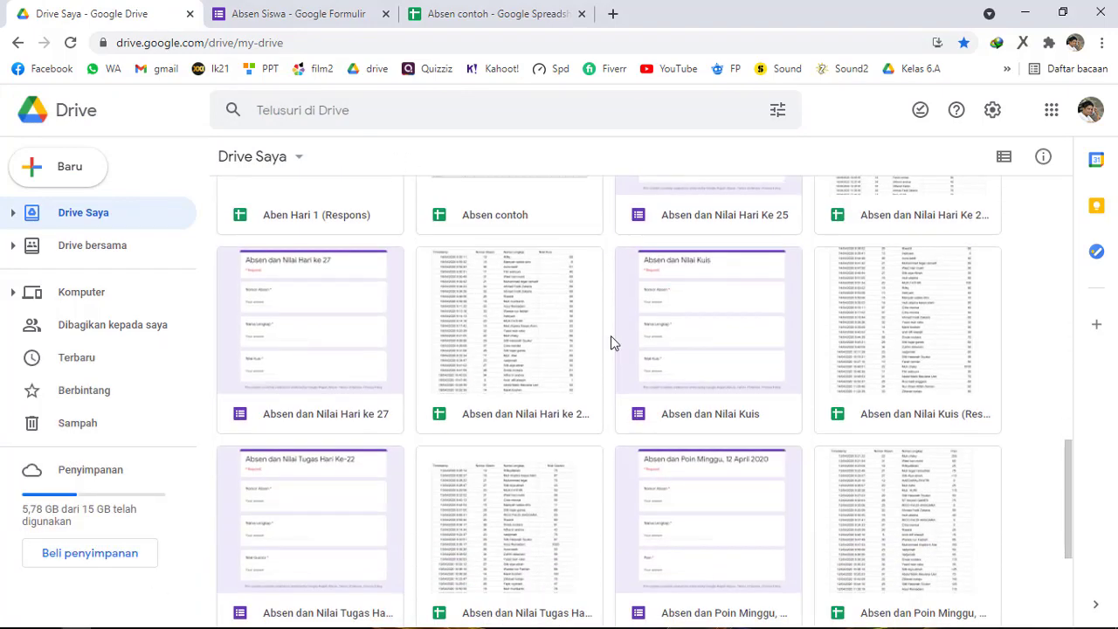
{"action": "scroll", "coordinate": [612, 342], "scroll_direction": "down", "scroll_amount": 2}
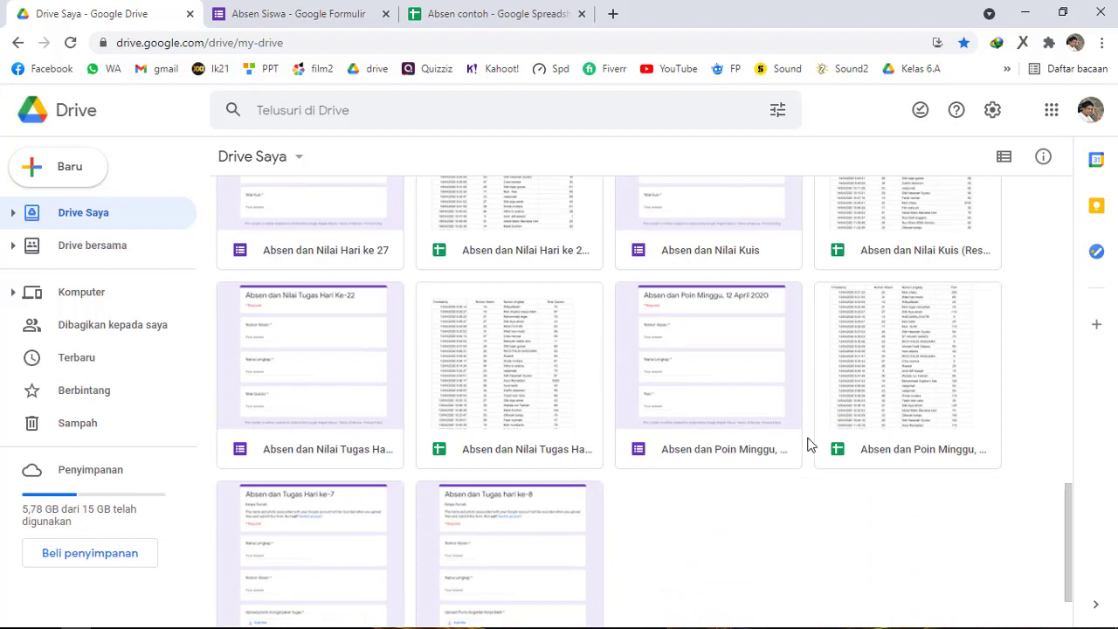
{"action": "scroll", "coordinate": [807, 446], "scroll_direction": "down", "scroll_amount": 2}
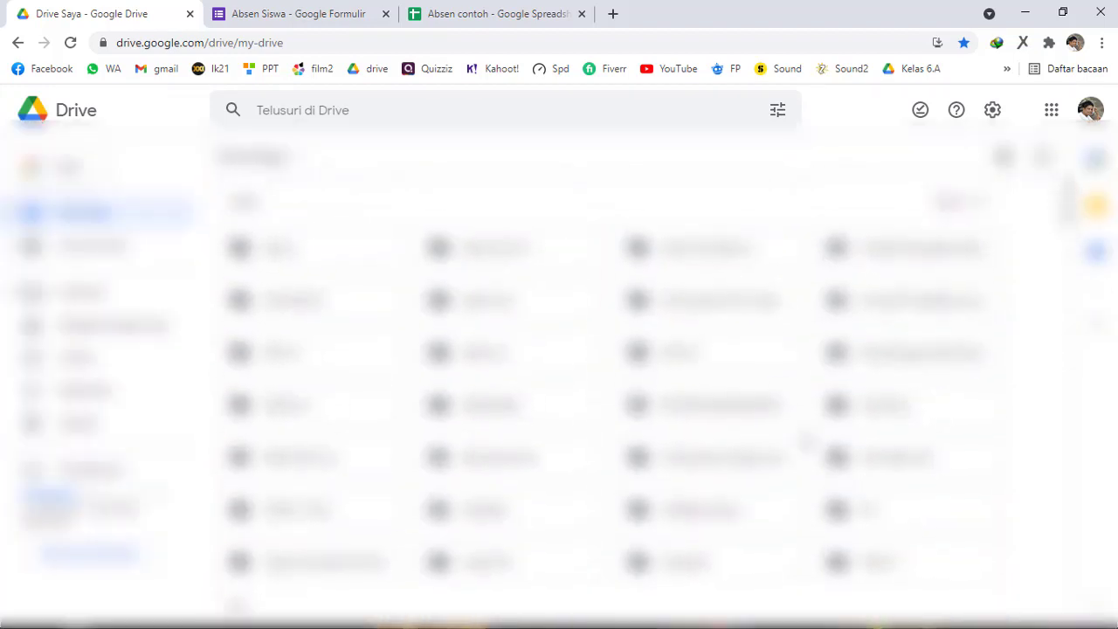
Search Drive for "absen contoh" and locate the attendance spreadsheet among the results
{"action": "left_click", "coordinate": [404, 114]}
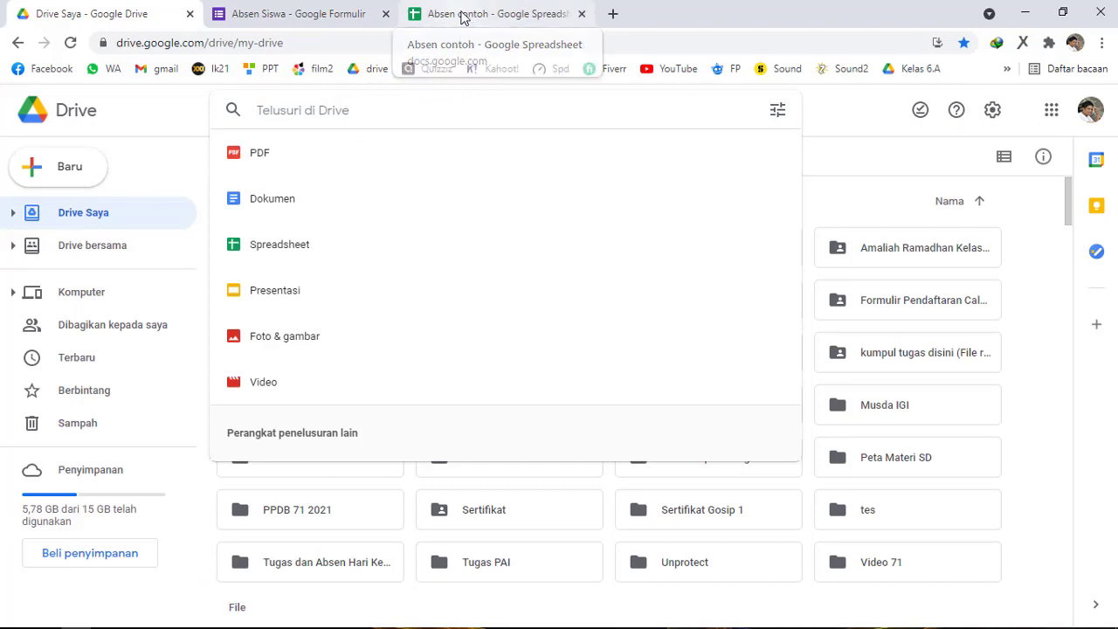
{"action": "type", "text": "absen contoh"}
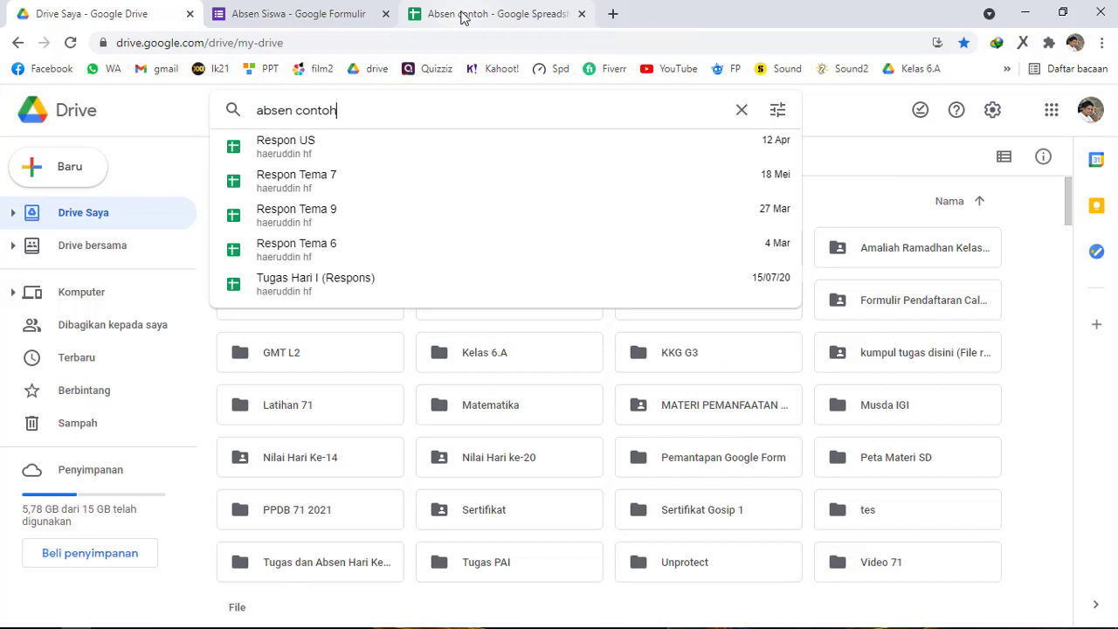
{"action": "key", "text": "Return"}
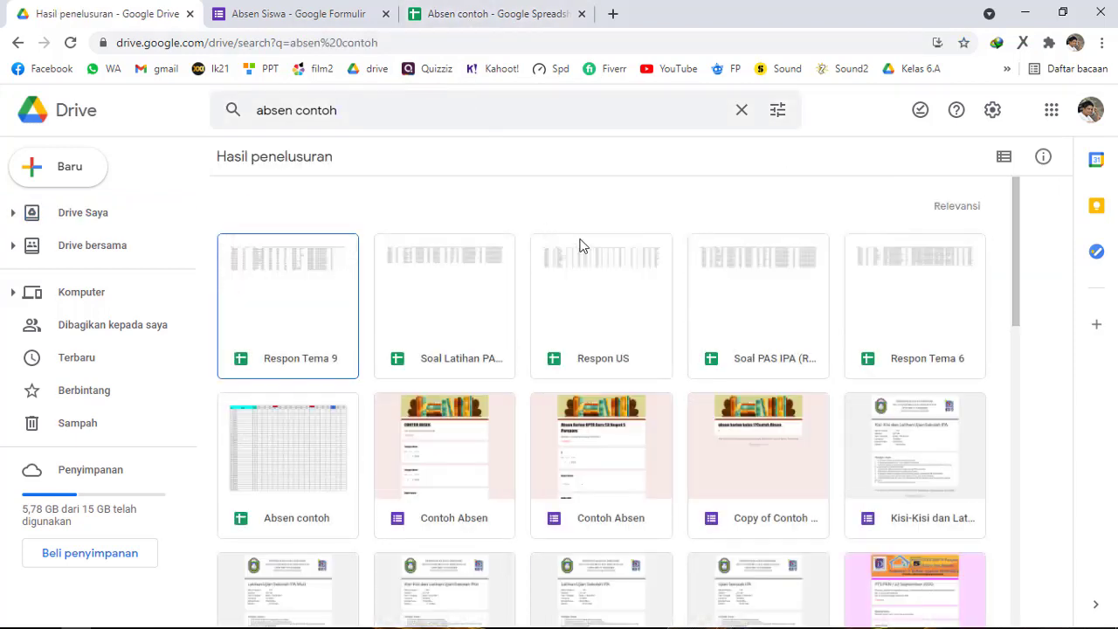
{"action": "scroll", "coordinate": [609, 379], "scroll_direction": "down", "scroll_amount": 1}
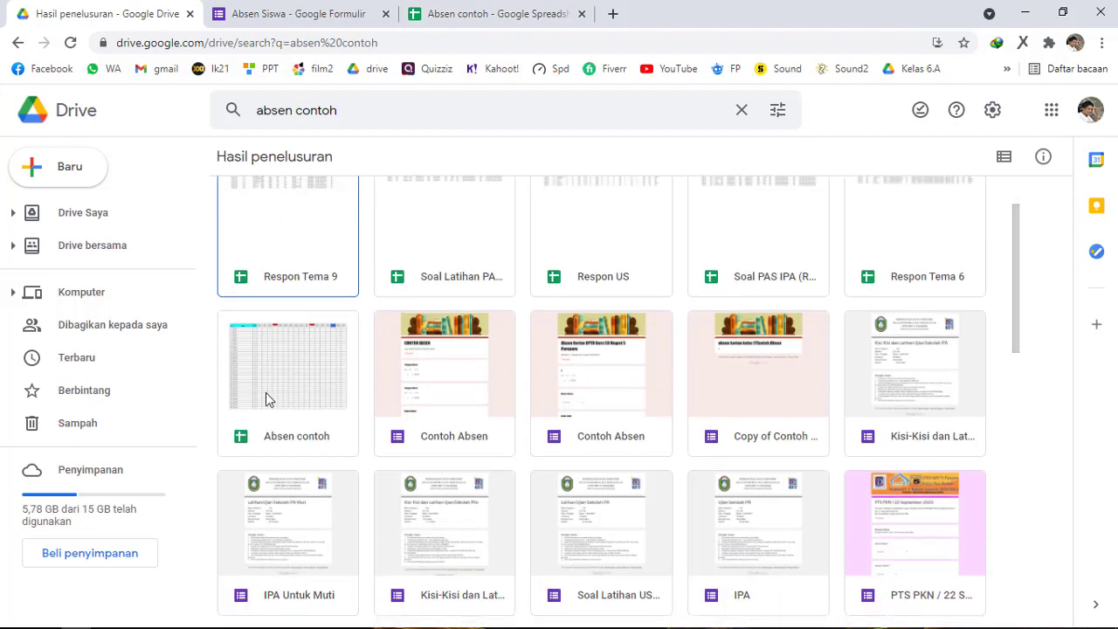
Move the Absen contoh spreadsheet into the Absen folder under Drive Saya
{"action": "left_click", "coordinate": [305, 395]}
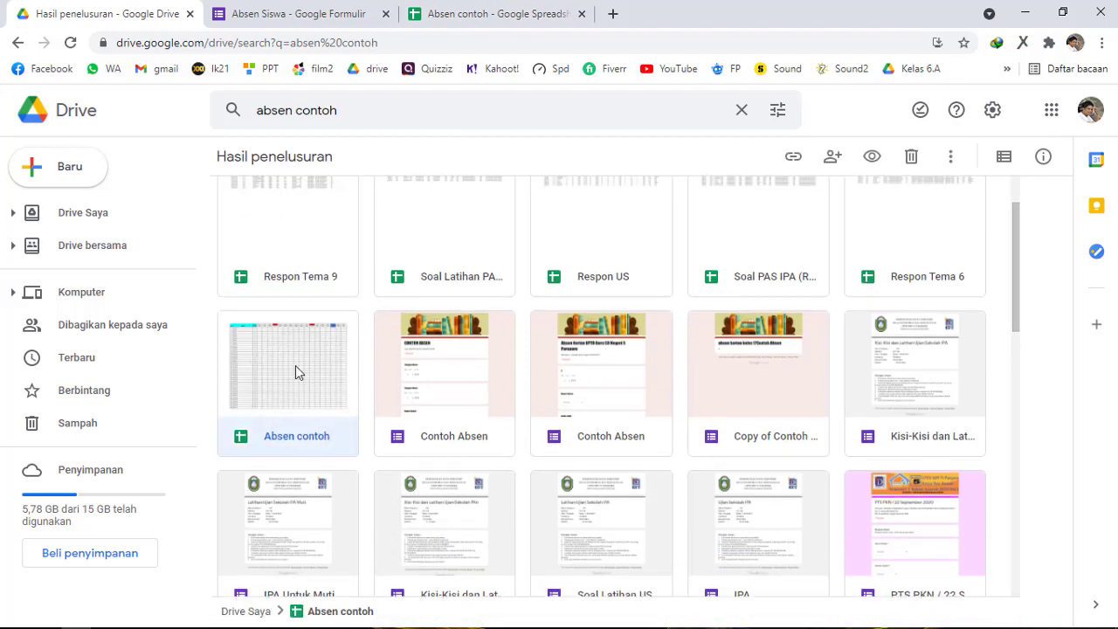
{"action": "right_click", "coordinate": [276, 360]}
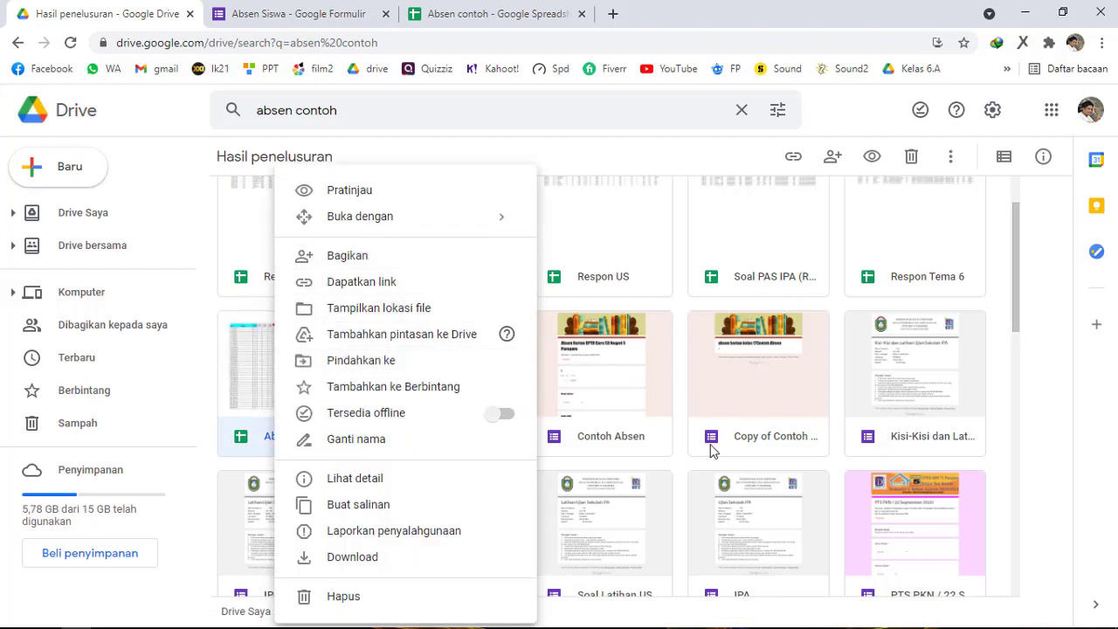
{"action": "left_click", "coordinate": [379, 362]}
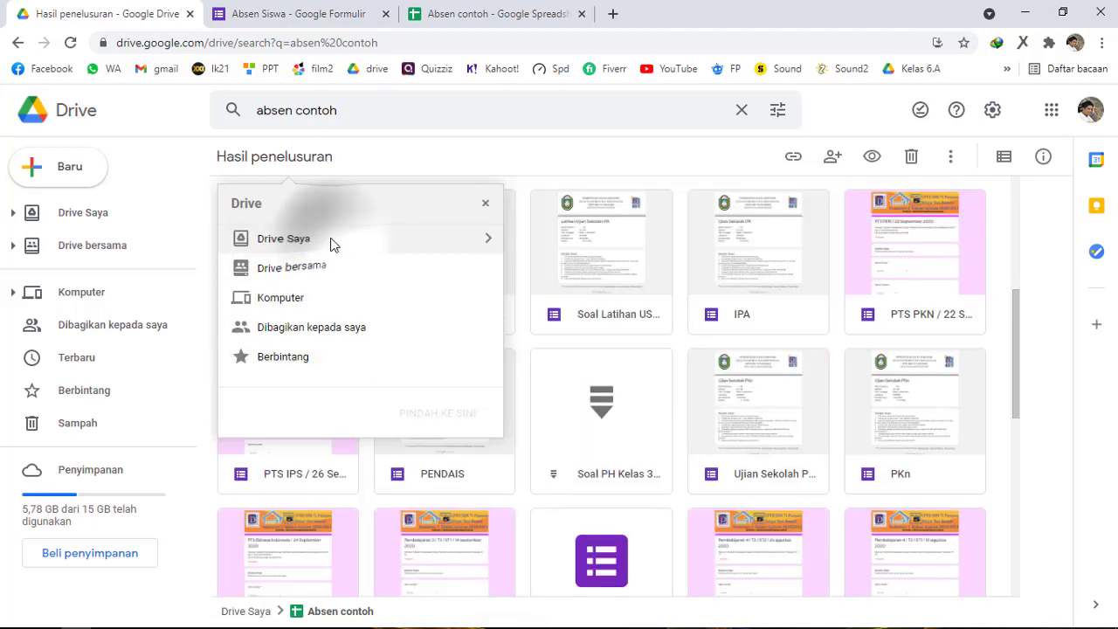
{"action": "left_click", "coordinate": [483, 242]}
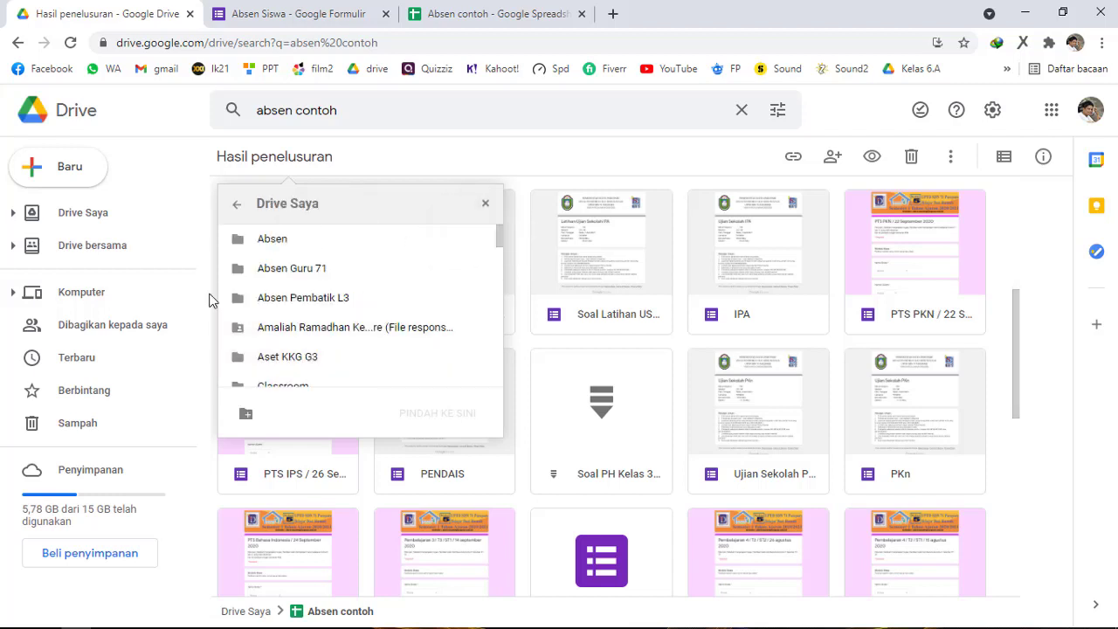
{"action": "left_click", "coordinate": [236, 207]}
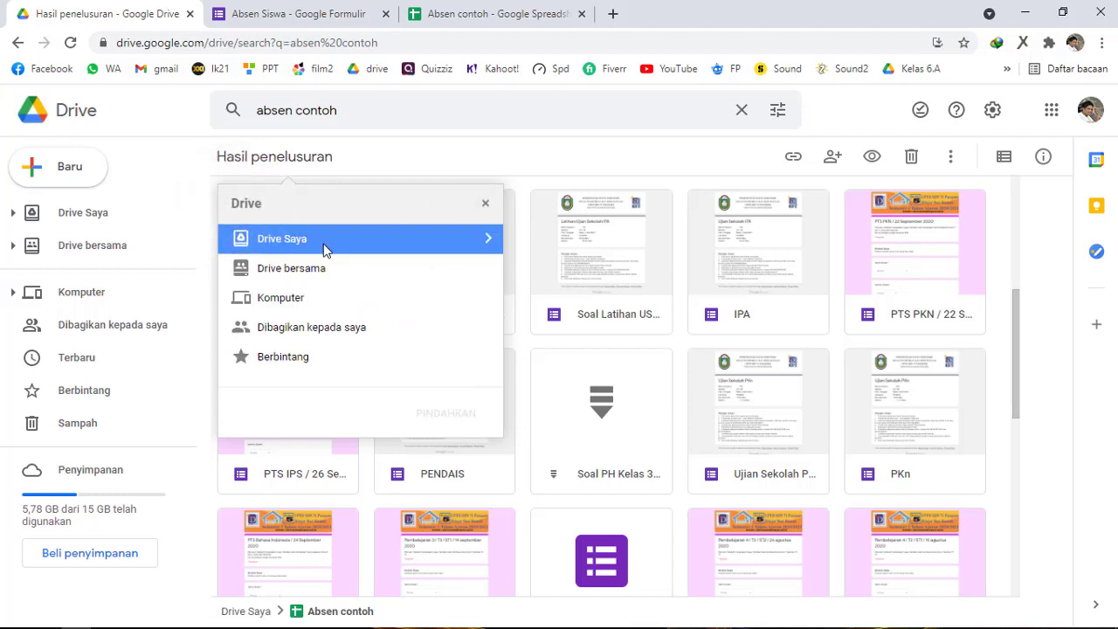
{"action": "left_click", "coordinate": [485, 239]}
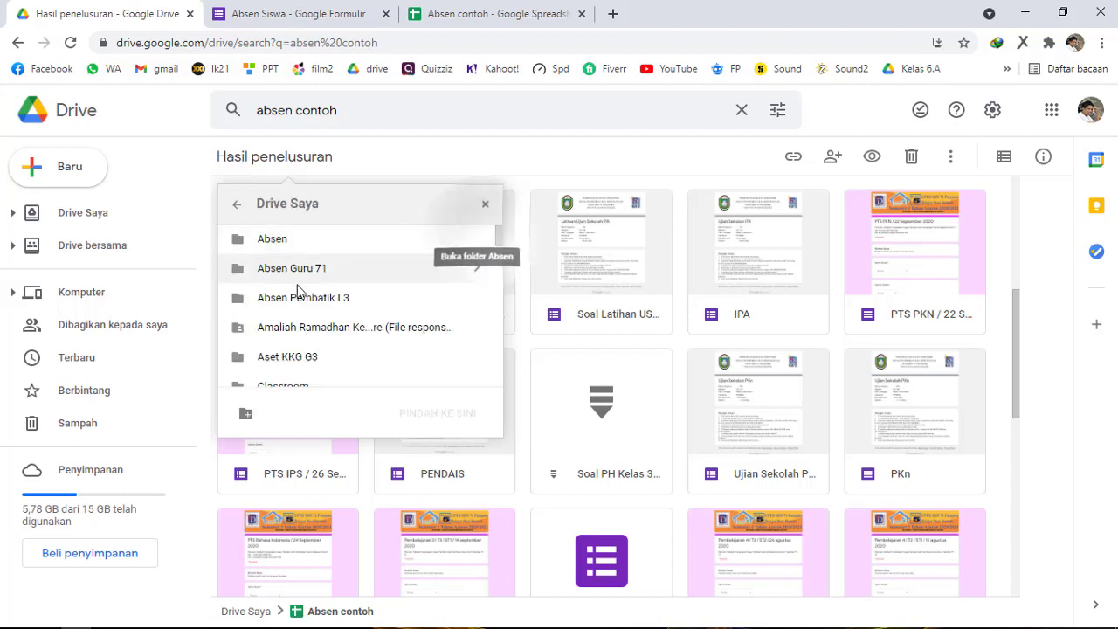
{"action": "left_click", "coordinate": [280, 238]}
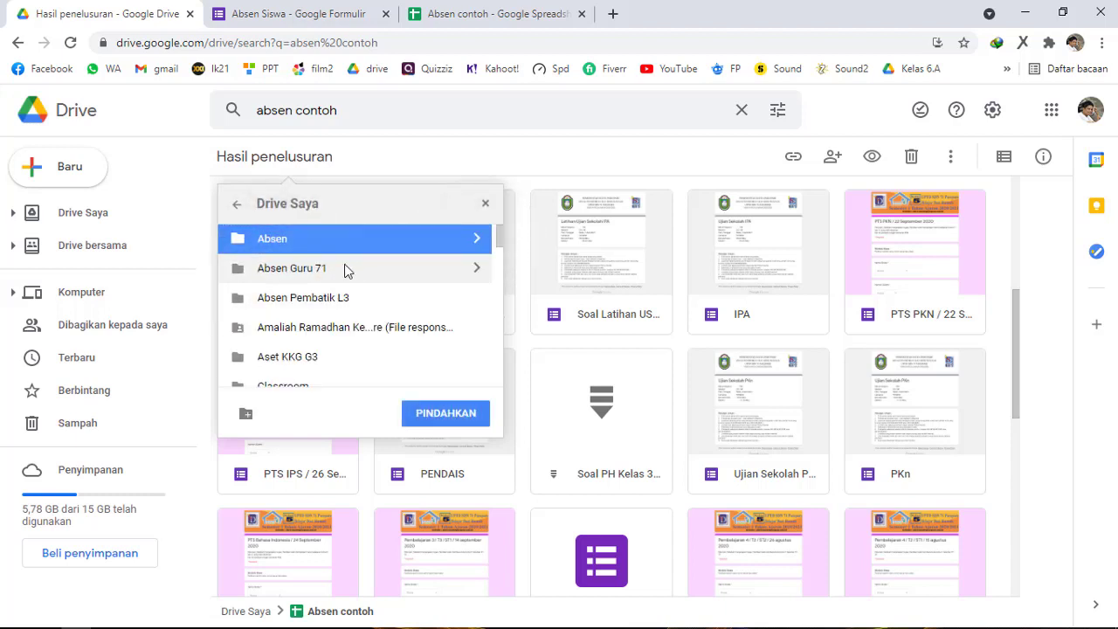
{"action": "left_click", "coordinate": [448, 418]}
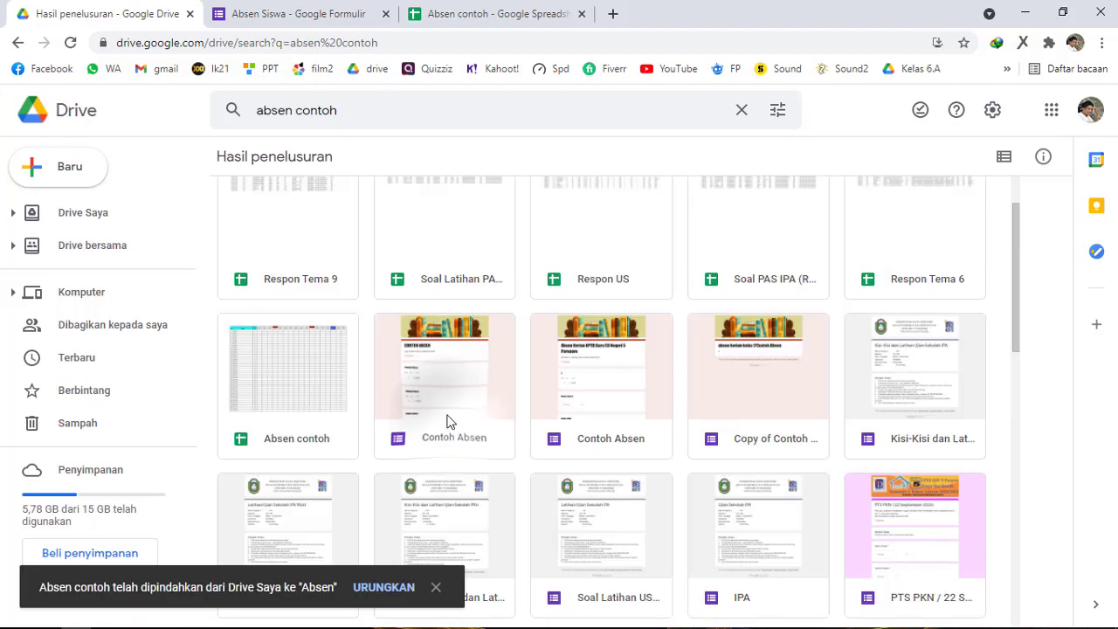
Check the contents of the Absen folder in Drive Saya and close the open Absen contoh spreadsheet
{"action": "left_click", "coordinate": [83, 221]}
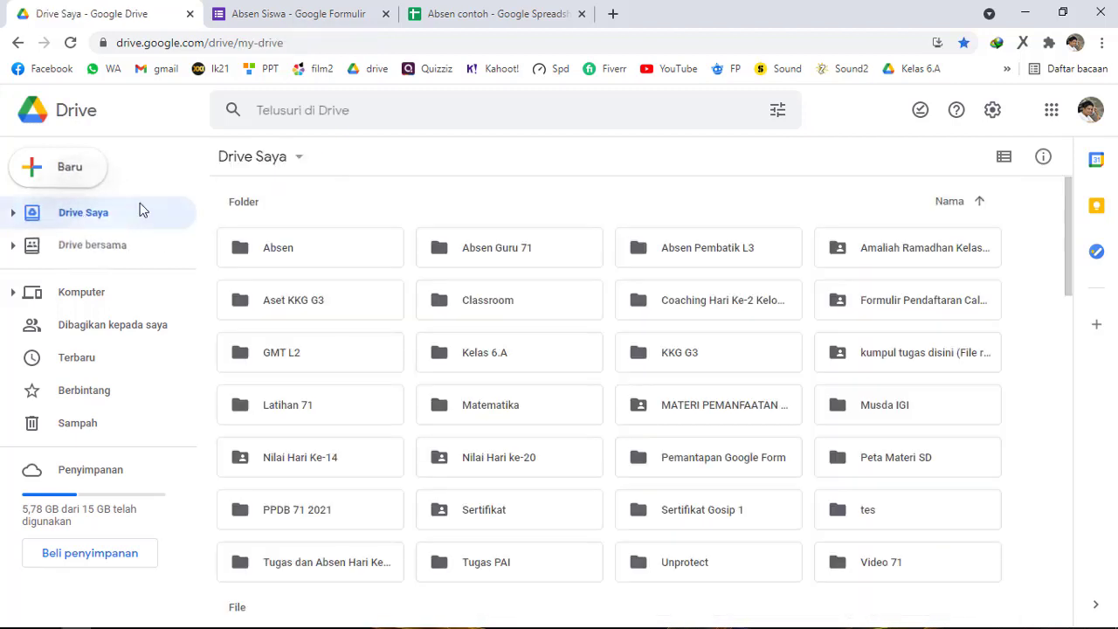
{"action": "double_click", "coordinate": [300, 253]}
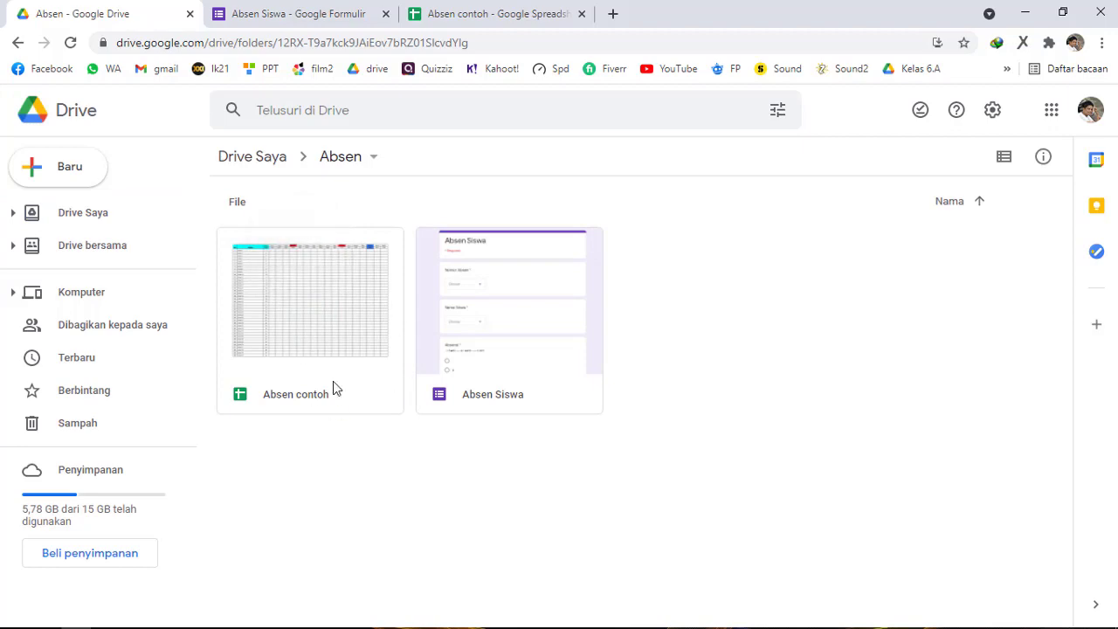
{"action": "left_click", "coordinate": [520, 14]}
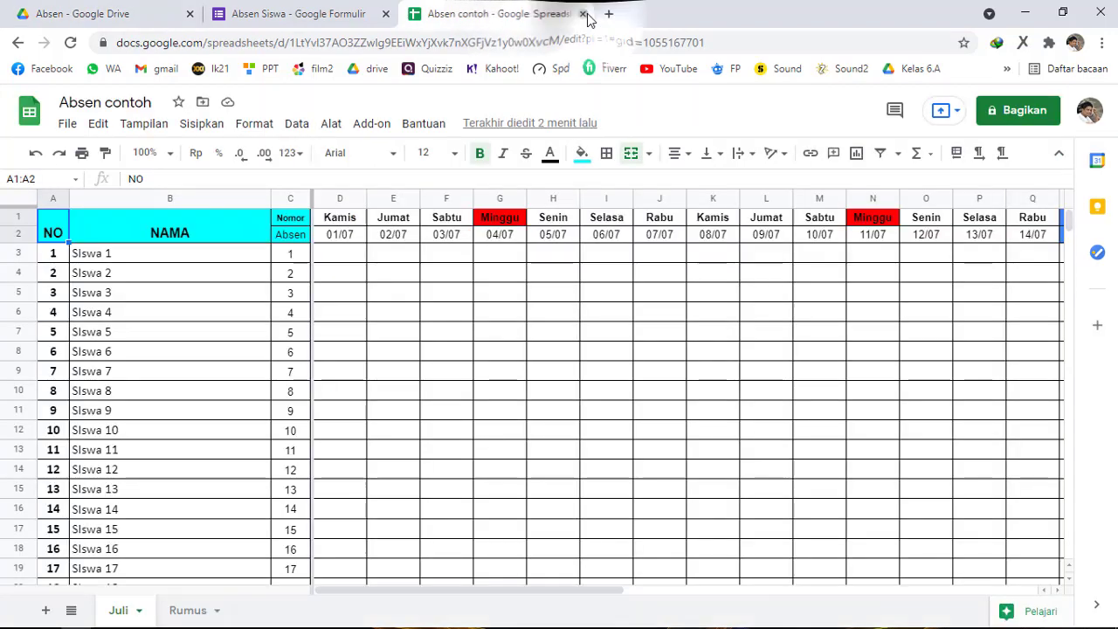
{"action": "left_click", "coordinate": [584, 14]}
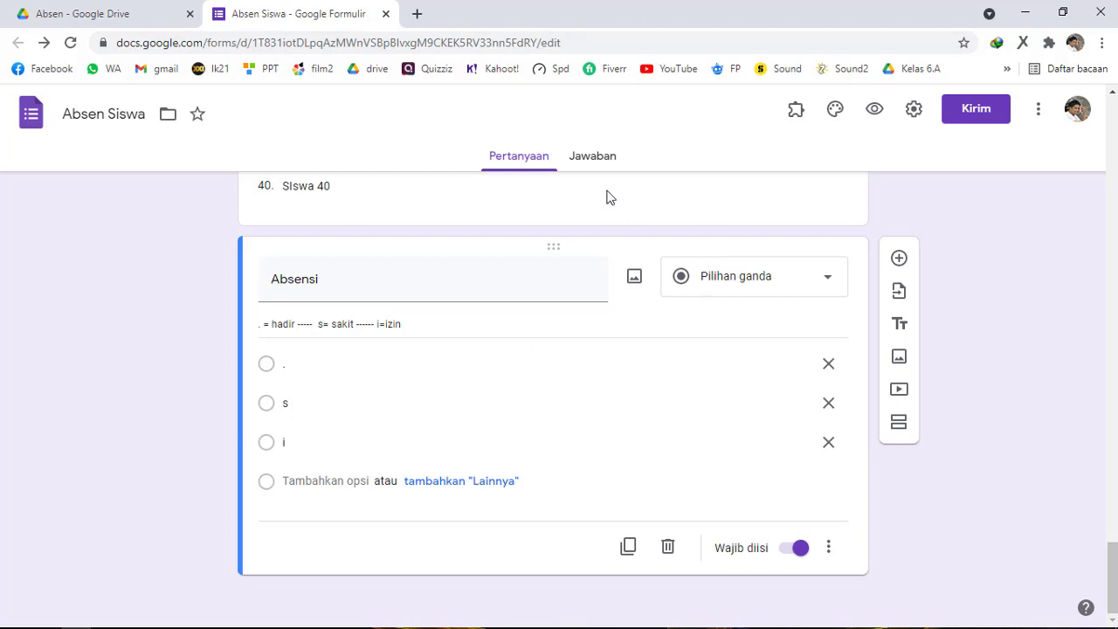
Link the Absen Siswa form's responses to the existing Absen contoh spreadsheet and view its new response sheet
{"action": "left_click", "coordinate": [594, 157]}
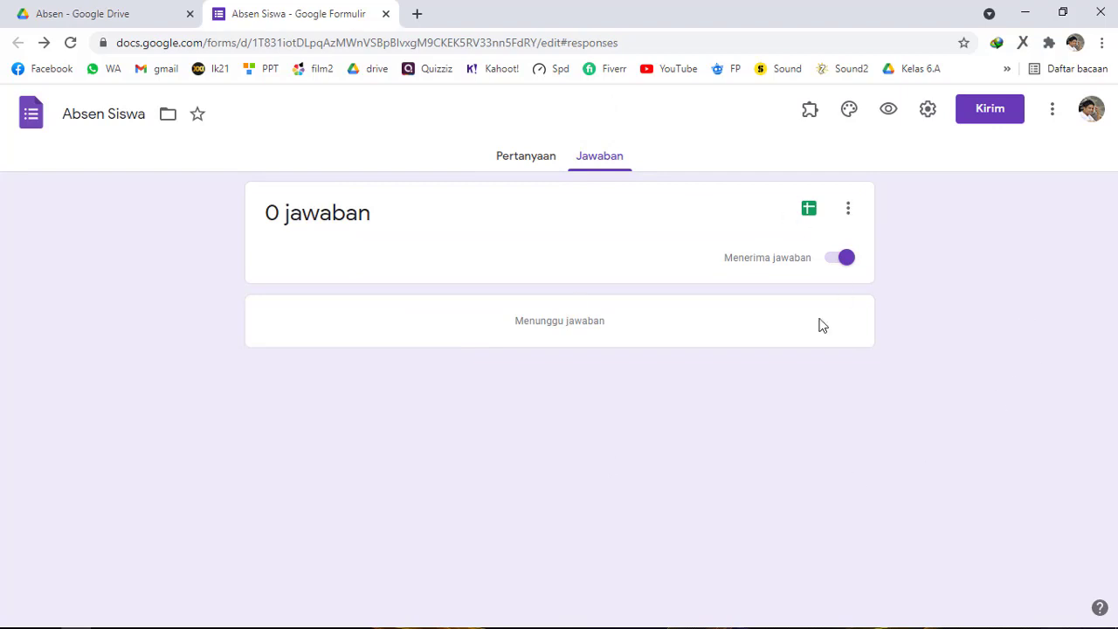
{"action": "left_click", "coordinate": [811, 219]}
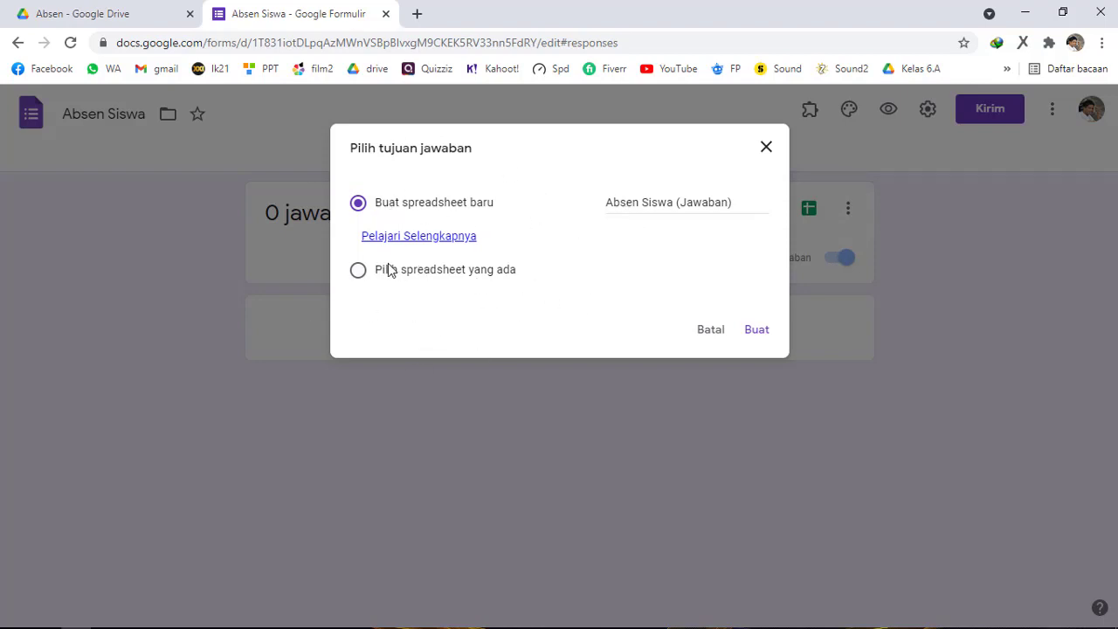
{"action": "left_click", "coordinate": [362, 276]}
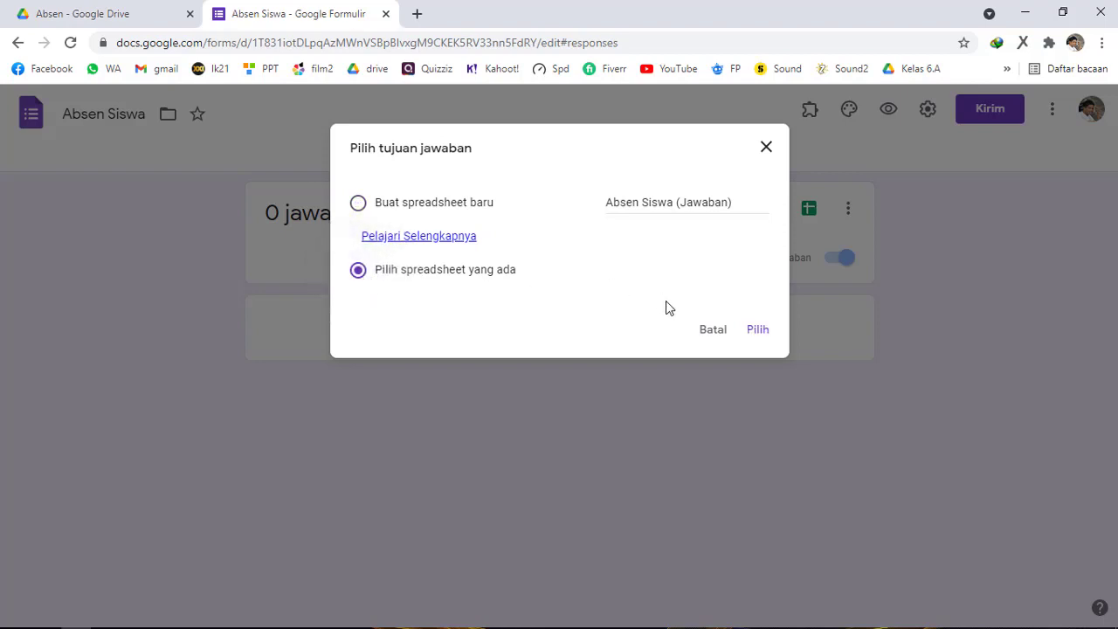
{"action": "left_click", "coordinate": [745, 334]}
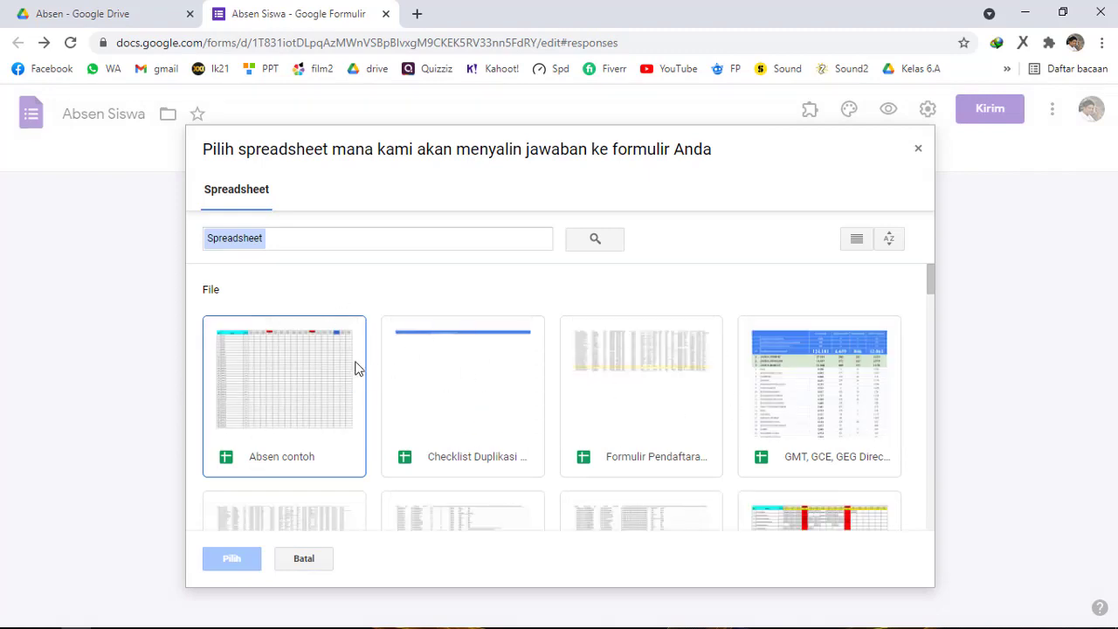
{"action": "left_click", "coordinate": [307, 382]}
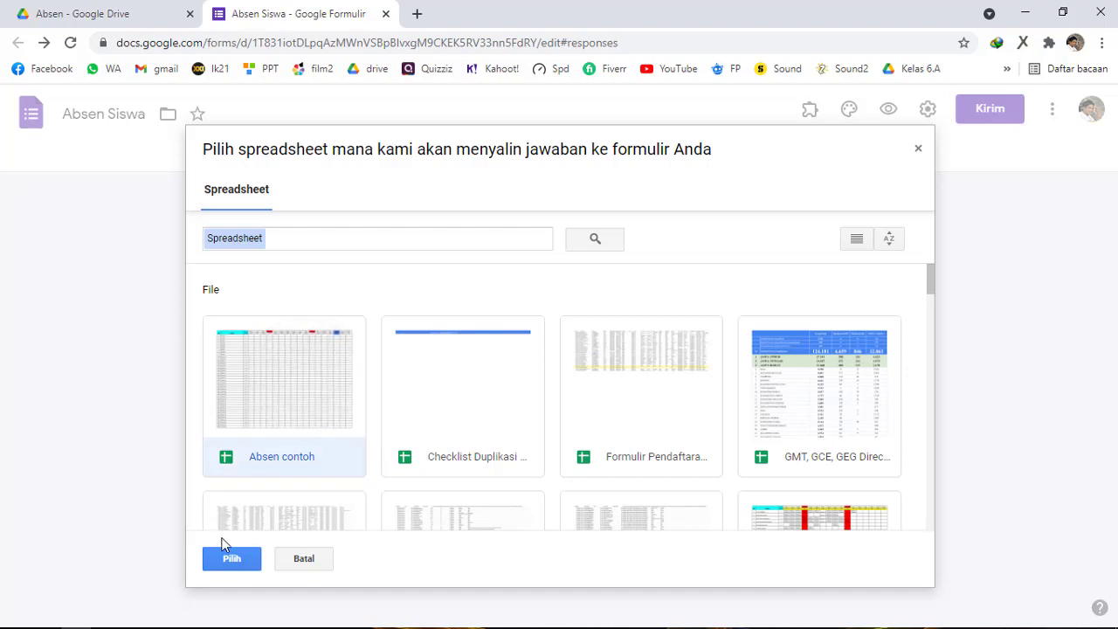
{"action": "left_click", "coordinate": [235, 565]}
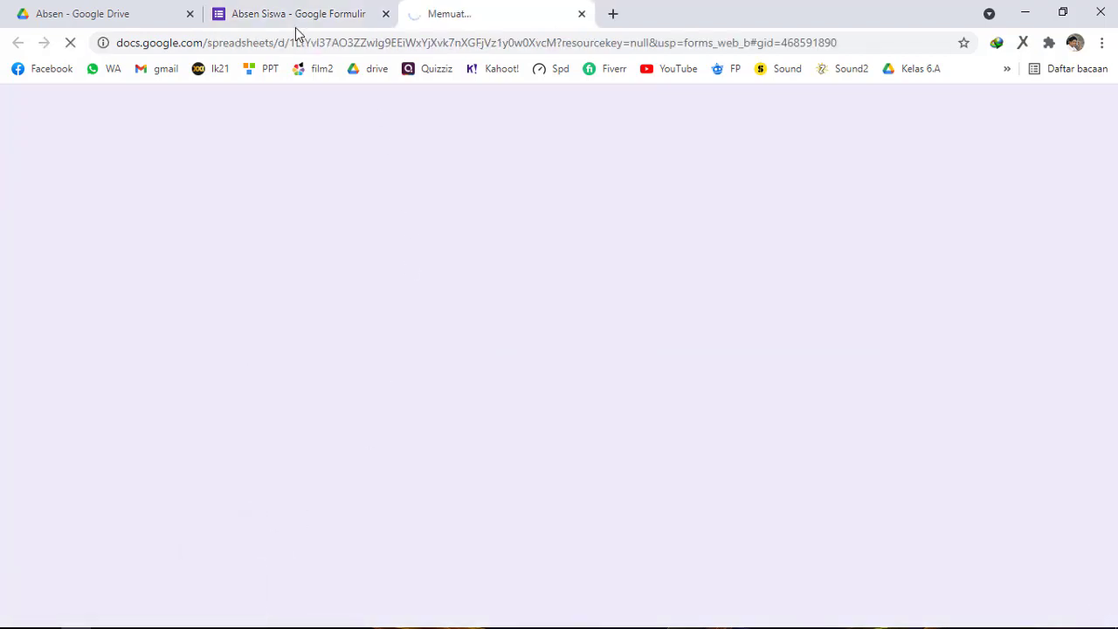
{"action": "left_click", "coordinate": [295, 18]}
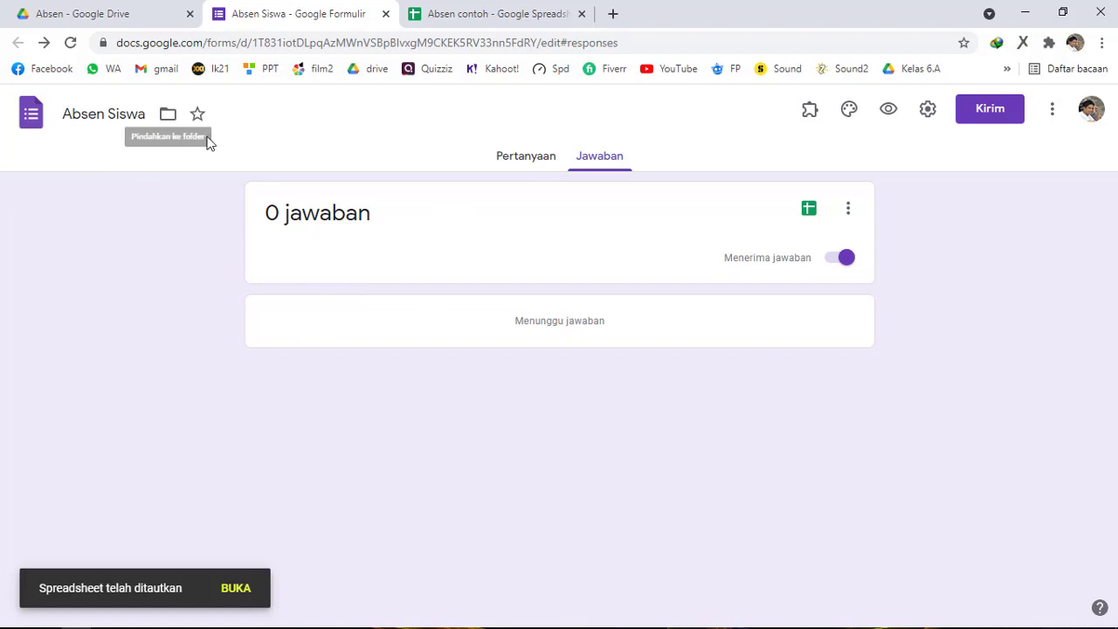
{"action": "left_click", "coordinate": [444, 15]}
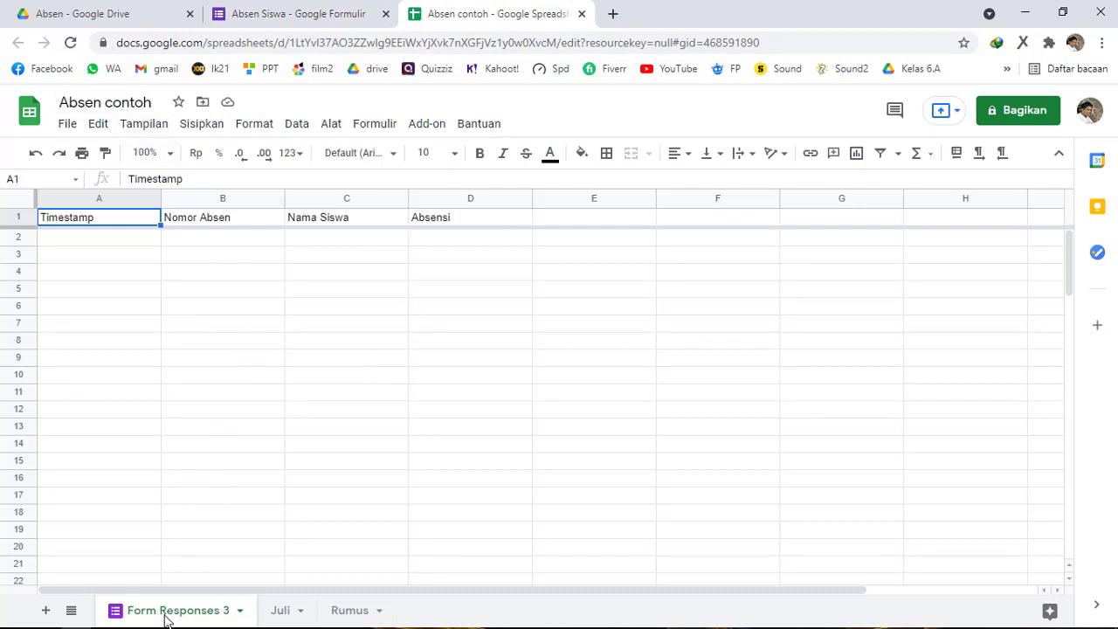
Rename the Form Responses 3 sheet as Respon and move it between the Juli and Rumus sheets
{"action": "right_click", "coordinate": [210, 617]}
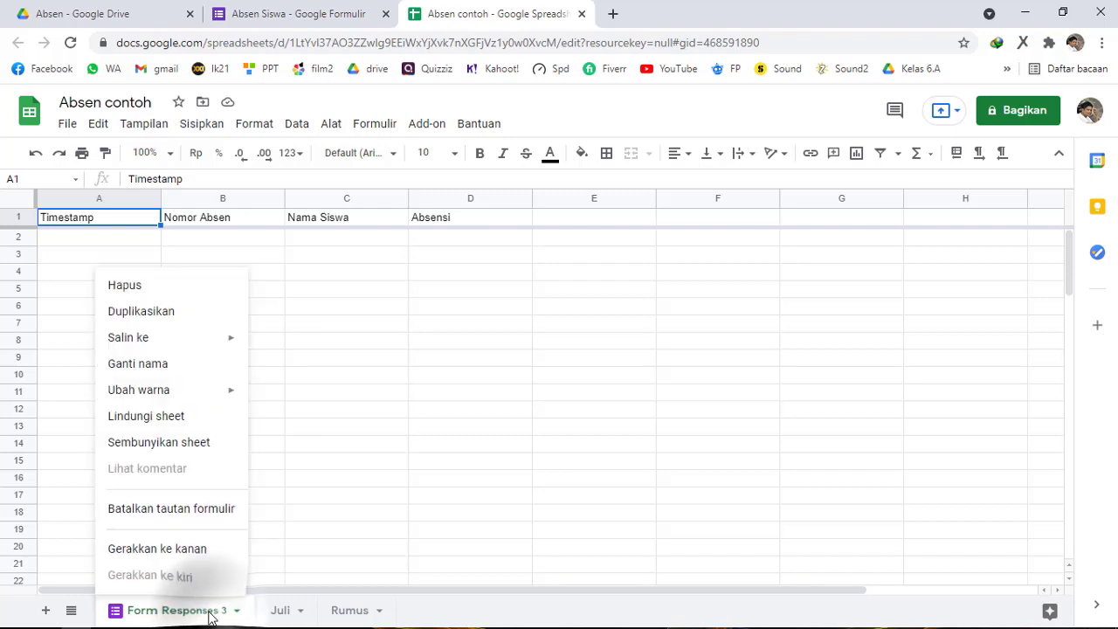
{"action": "left_click", "coordinate": [341, 496]}
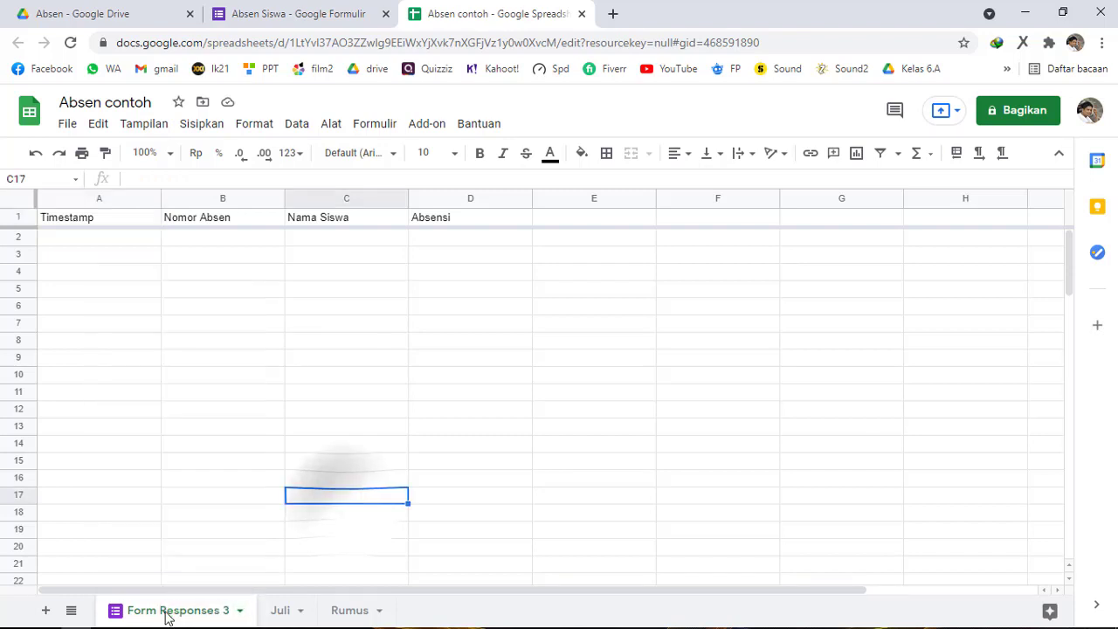
{"action": "left_click", "coordinate": [239, 611]}
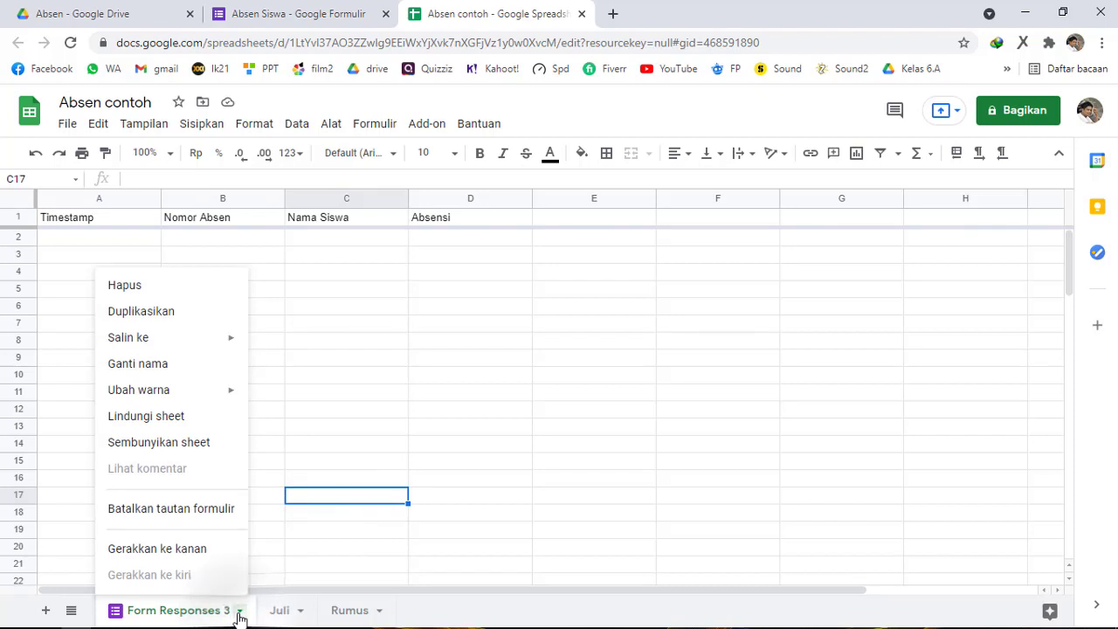
{"action": "left_click", "coordinate": [155, 365]}
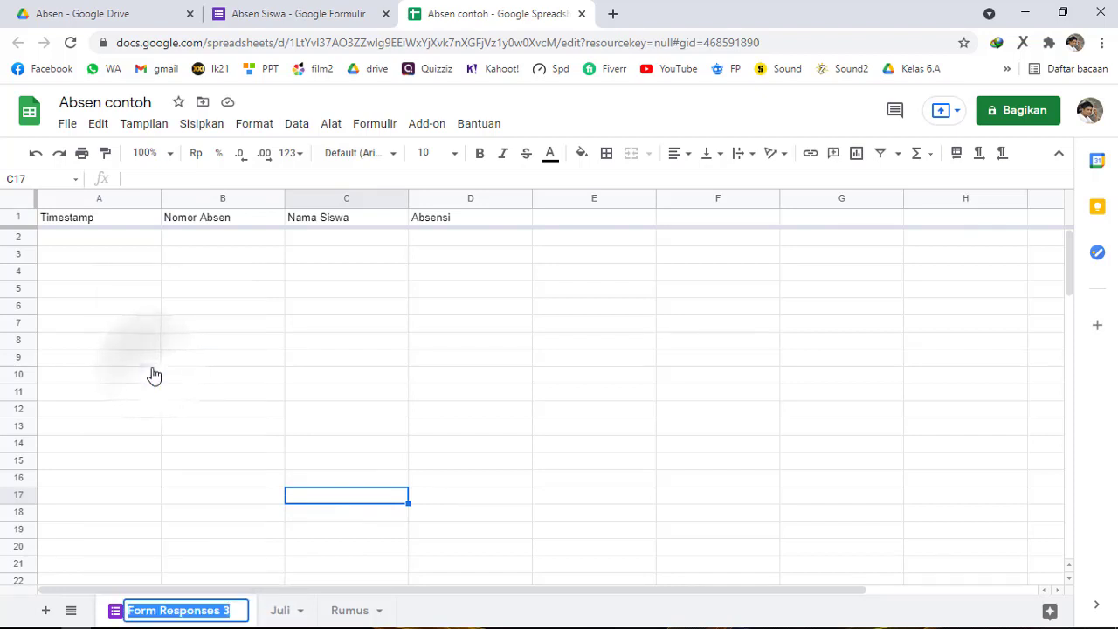
{"action": "type", "text": "Respon"}
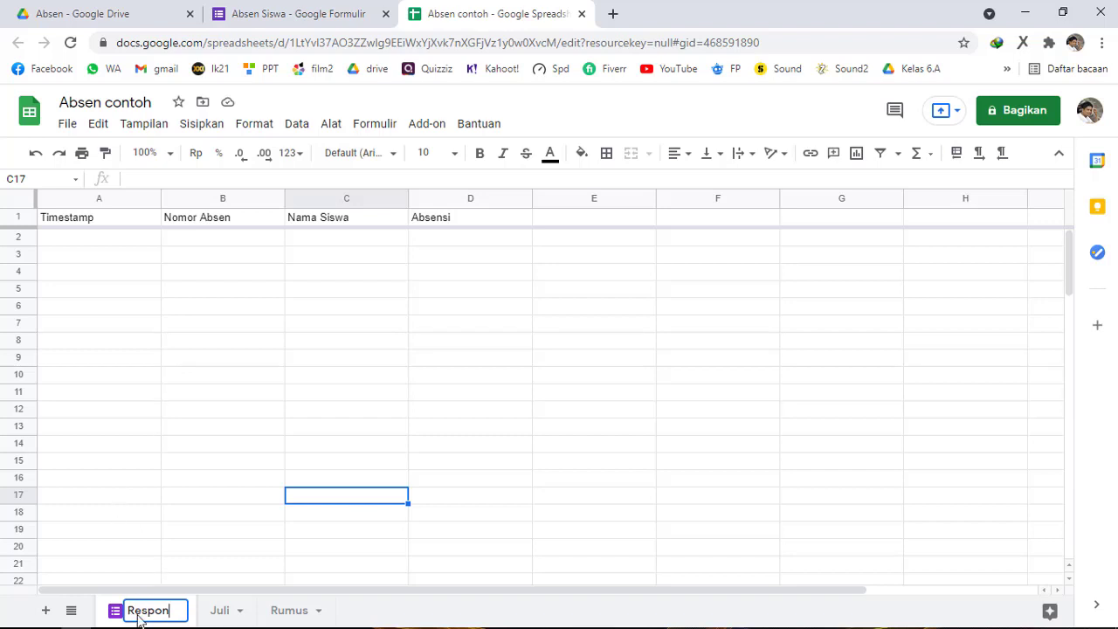
{"action": "left_click", "coordinate": [166, 550]}
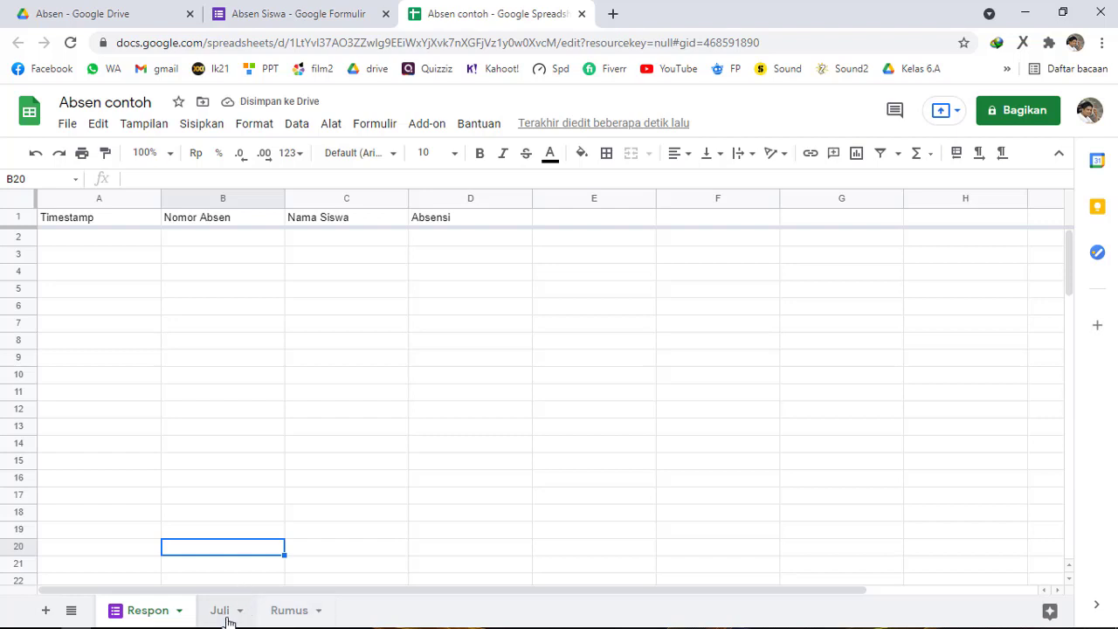
{"action": "left_click", "coordinate": [133, 614]}
{"action": "left_click_drag", "start_coordinate": [133, 617], "coordinate": [228, 610]}
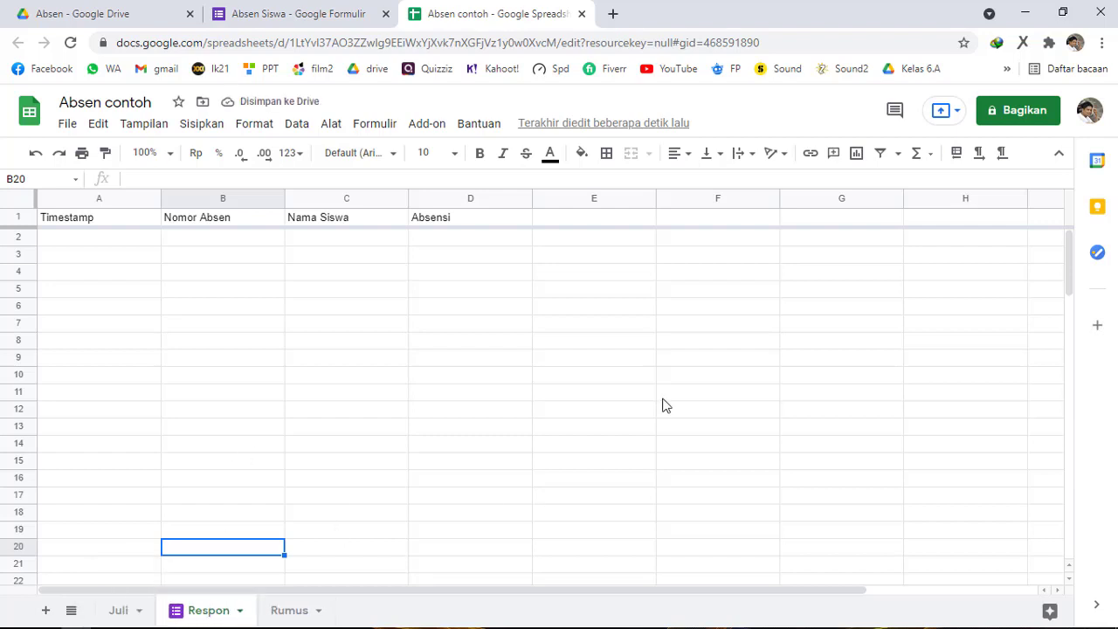
{"action": "left_click", "coordinate": [580, 223]}
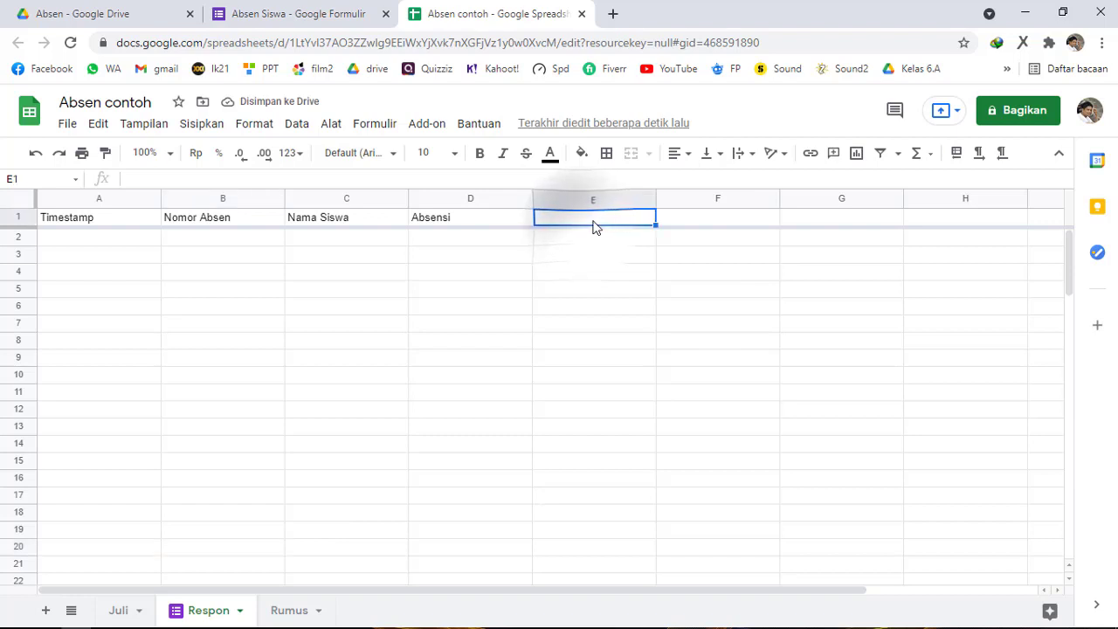
{"action": "left_click", "coordinate": [705, 224]}
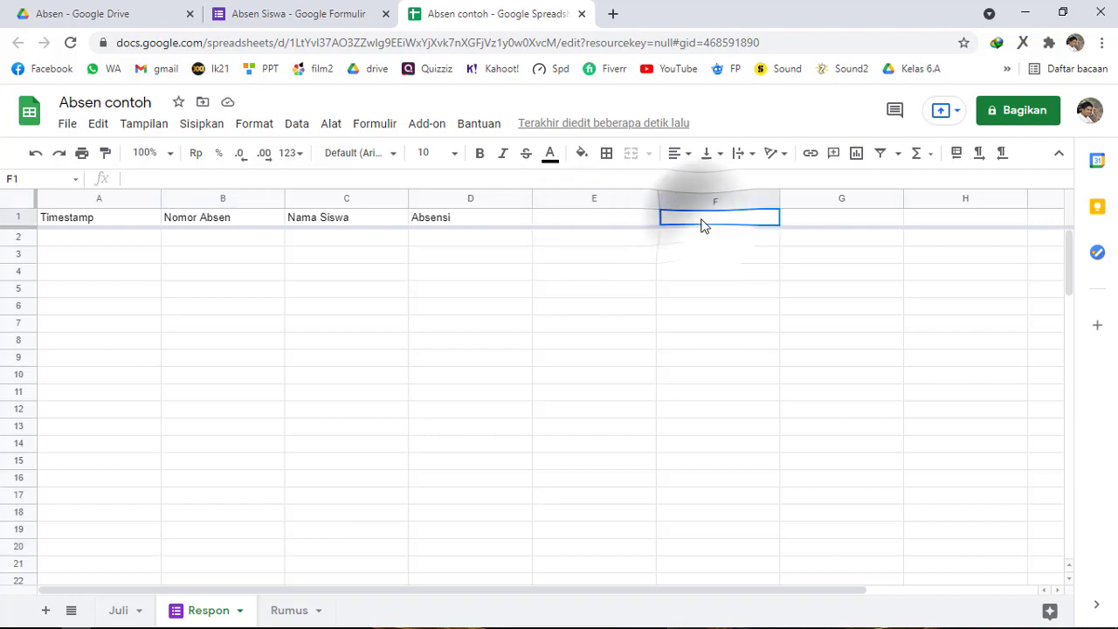
{"action": "left_click", "coordinate": [831, 217]}
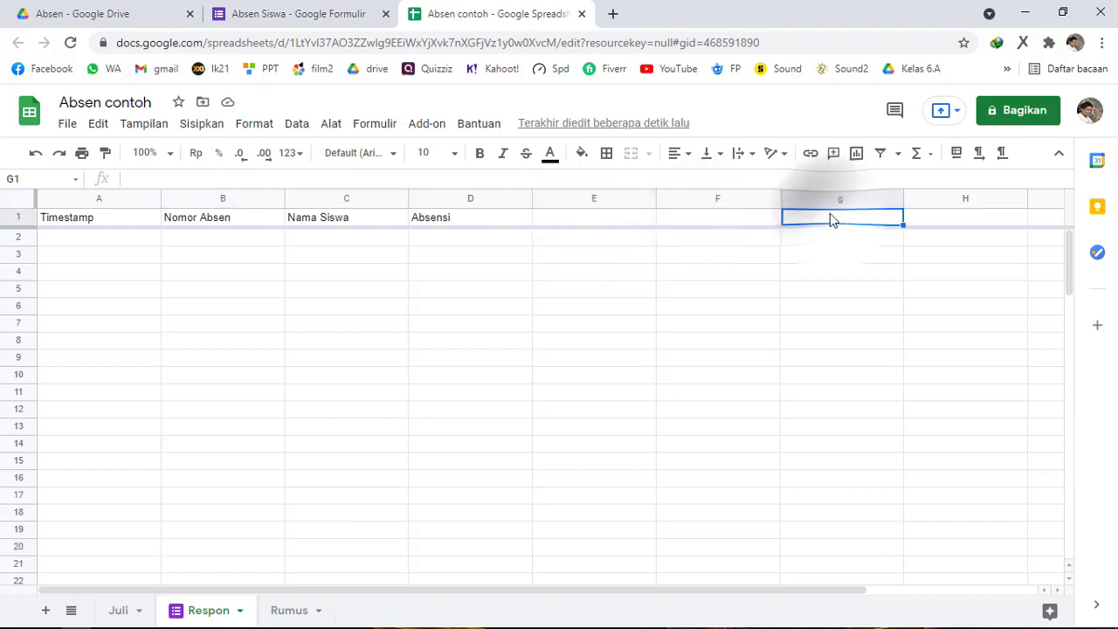
Copy the tanggal absen formula text from cell B2 of the Rumus sheet
{"action": "left_click", "coordinate": [292, 611]}
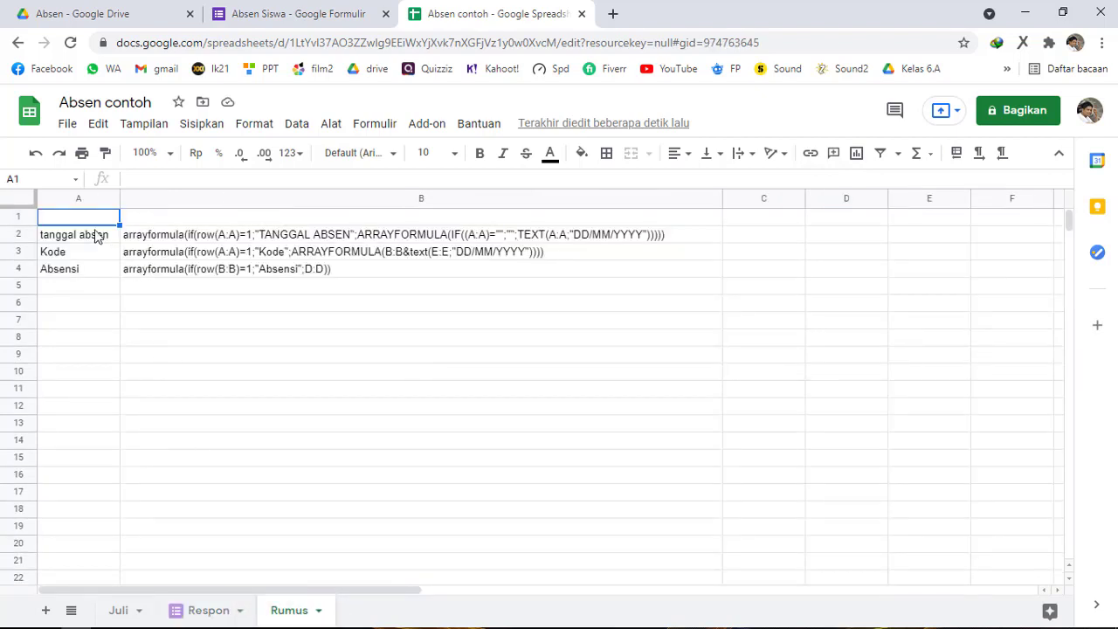
{"action": "left_click", "coordinate": [137, 238]}
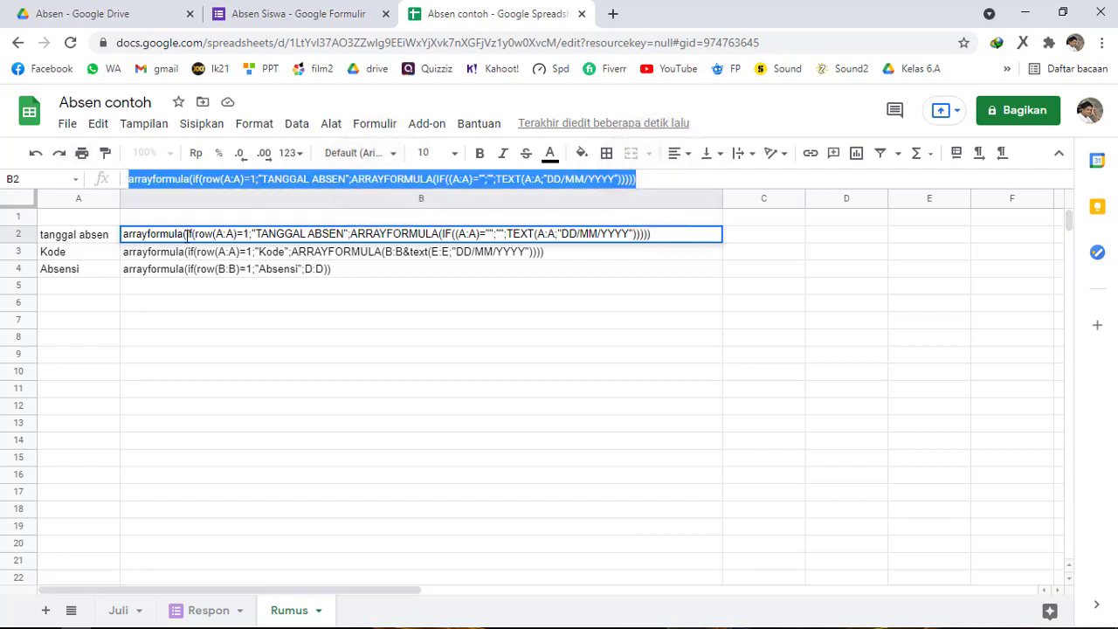
{"action": "left_click", "coordinate": [202, 384]}
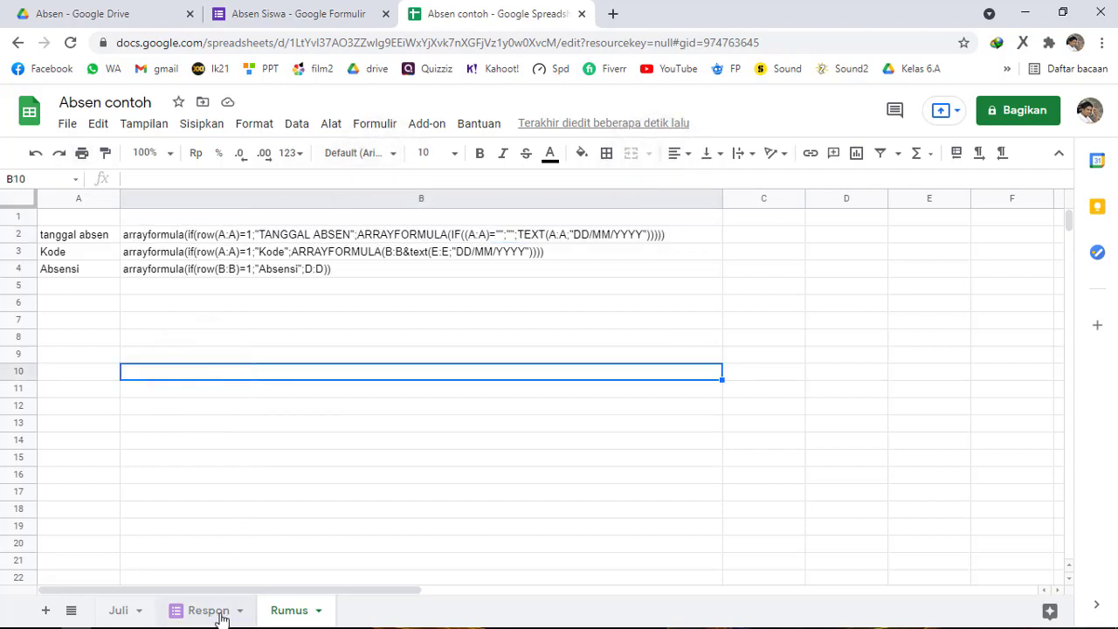
Enter the copied TANGGAL ABSEN array formula, preceded by an equals sign, in cell E1 of the Respon sheet
{"action": "left_click", "coordinate": [220, 613]}
{"action": "left_click", "coordinate": [578, 222]}
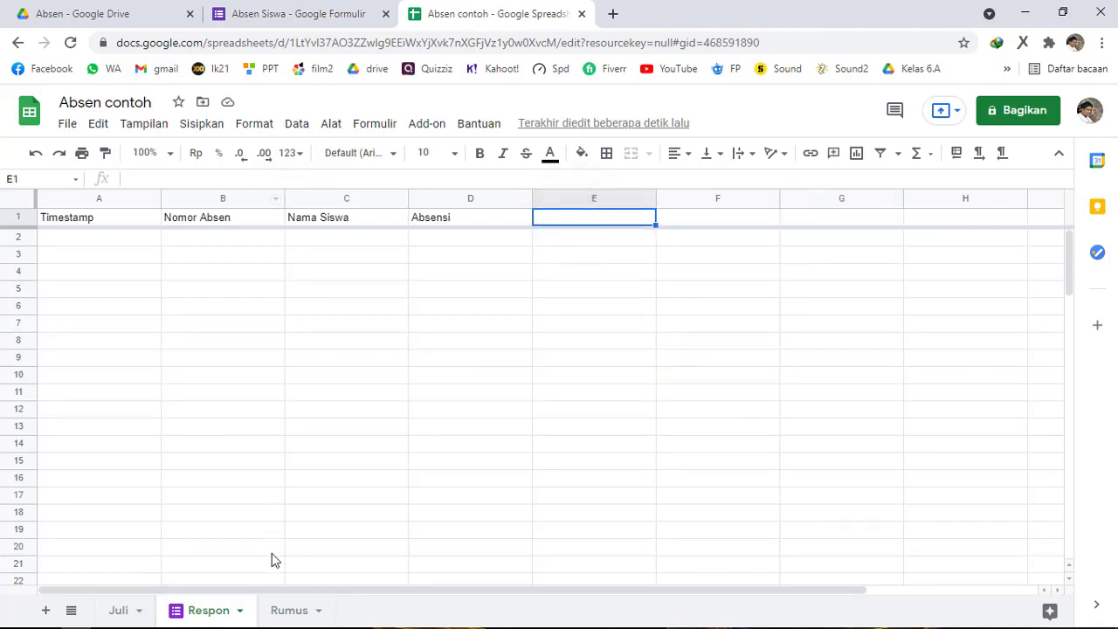
{"action": "left_click", "coordinate": [291, 609]}
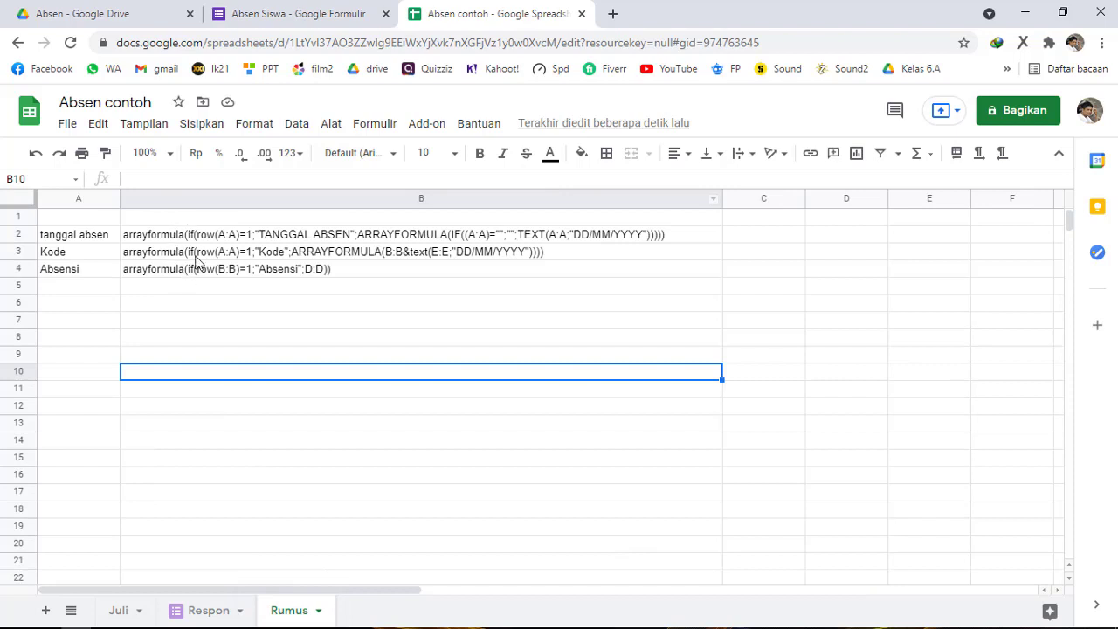
{"action": "left_click", "coordinate": [205, 611]}
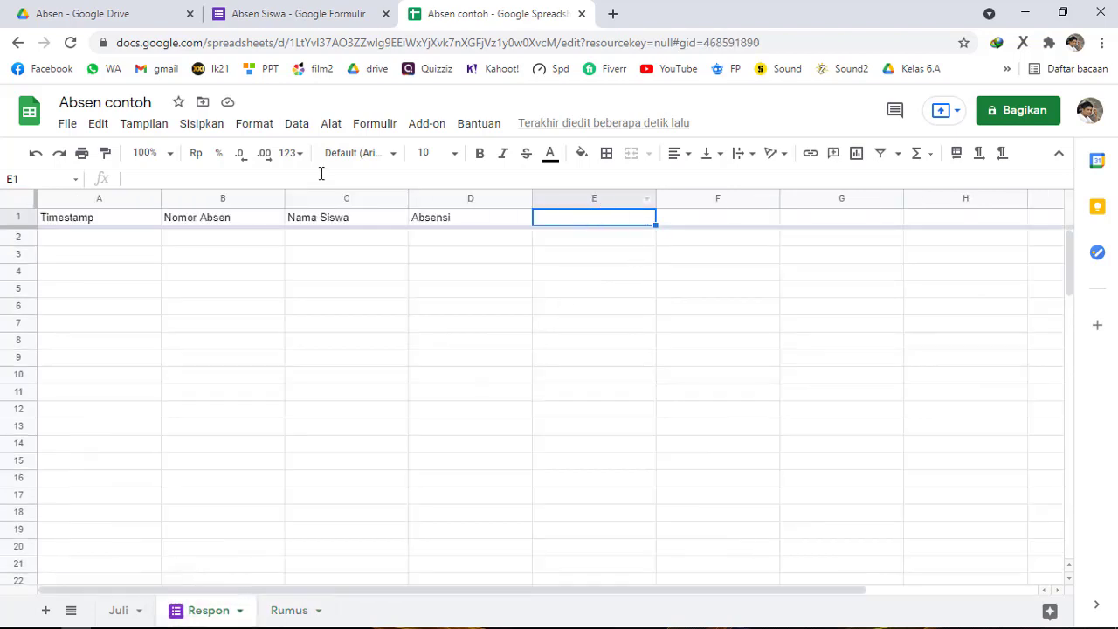
{"action": "type", "text": "="}
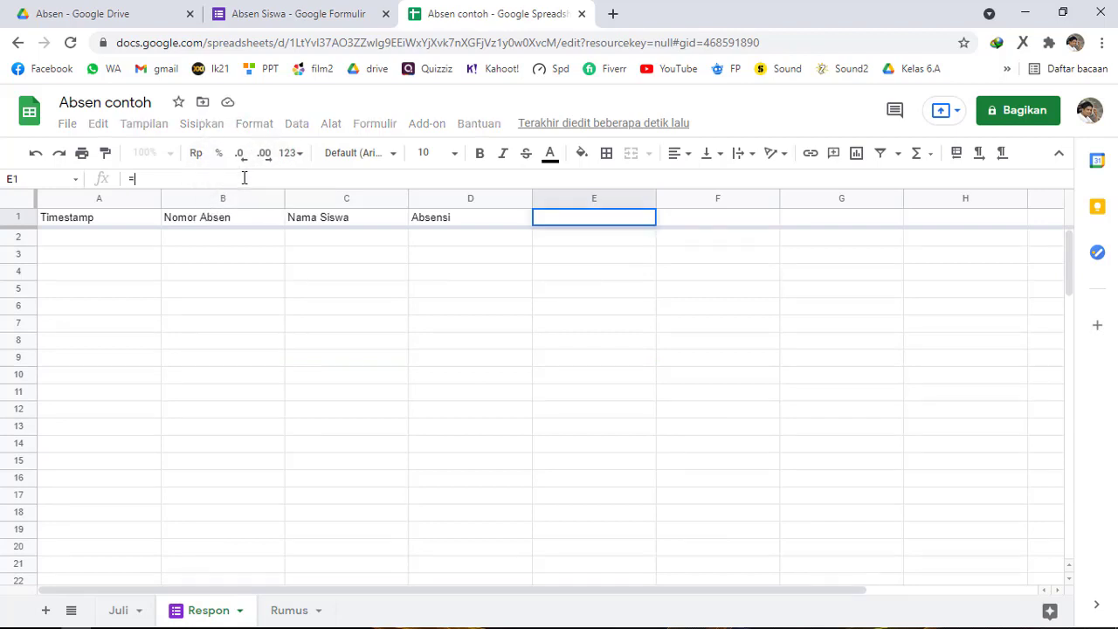
{"action": "type", "text": "arrayformula(if(row(A:A)=1;\"TANGGAL ABSEN\";ARRAYFORMULA(IF((A:A)=\"\";\"\";TEXT(A:A;\"DD/MM/YYYY\")))))"}
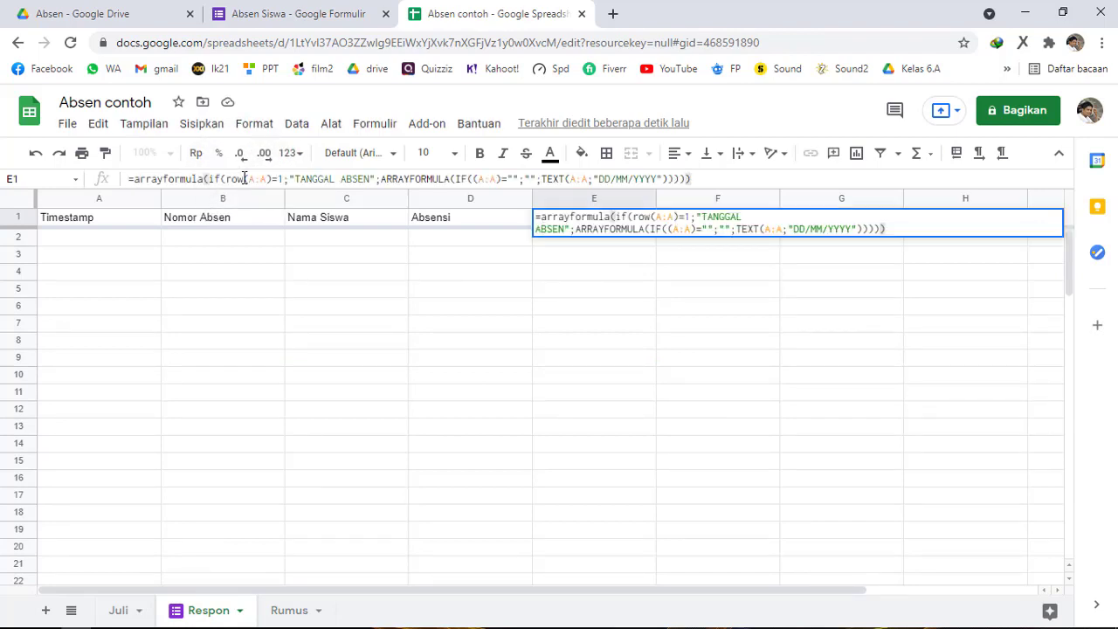
{"action": "key", "text": "Return"}
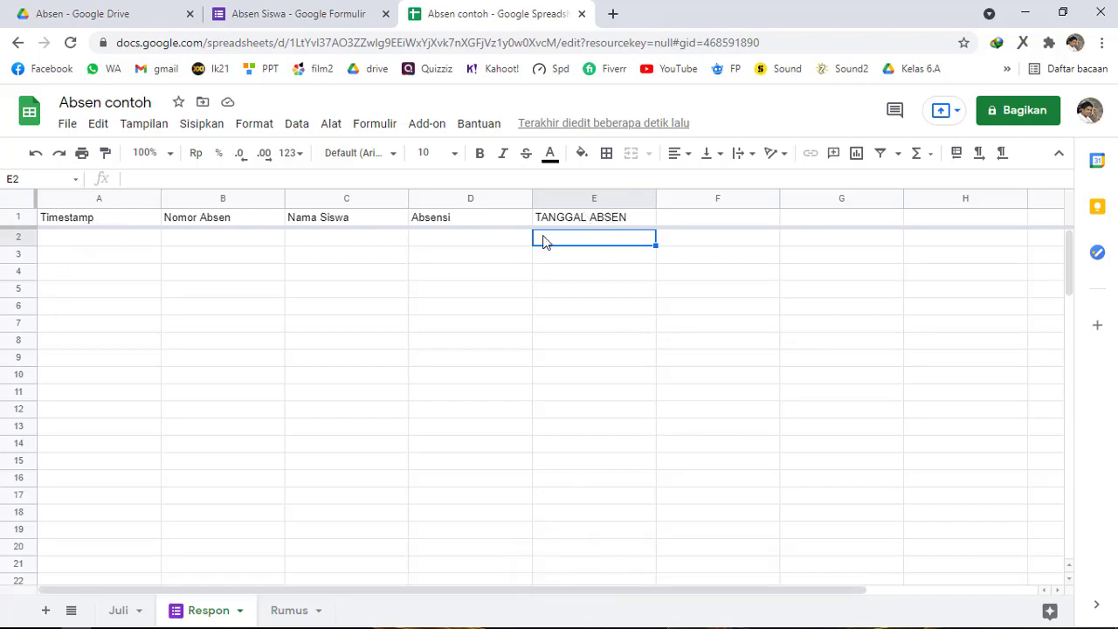
{"action": "left_click", "coordinate": [609, 219]}
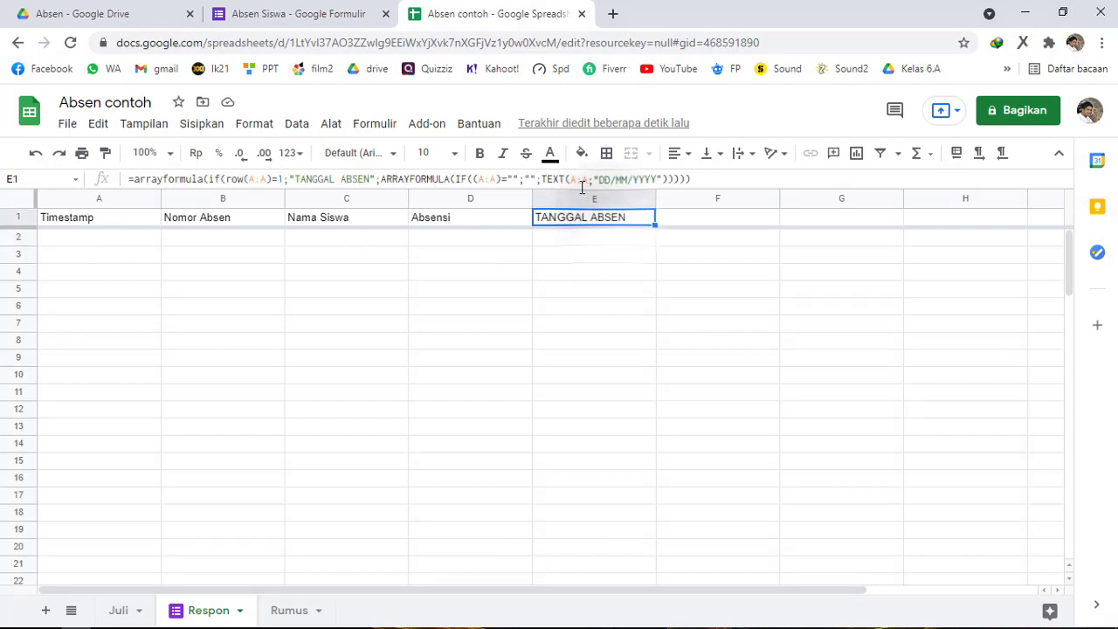
Copy the Kode formula text from cell B3 of the Rumus sheet for use in cell F1 of Respon
{"action": "left_click", "coordinate": [694, 221]}
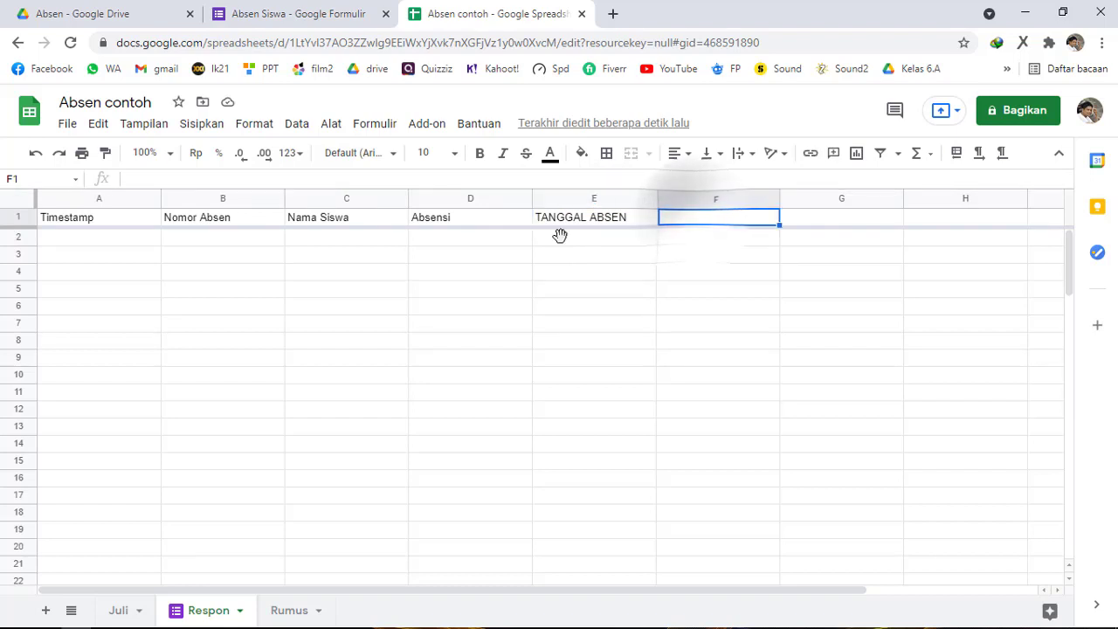
{"action": "left_click", "coordinate": [289, 610]}
{"action": "left_click", "coordinate": [151, 253]}
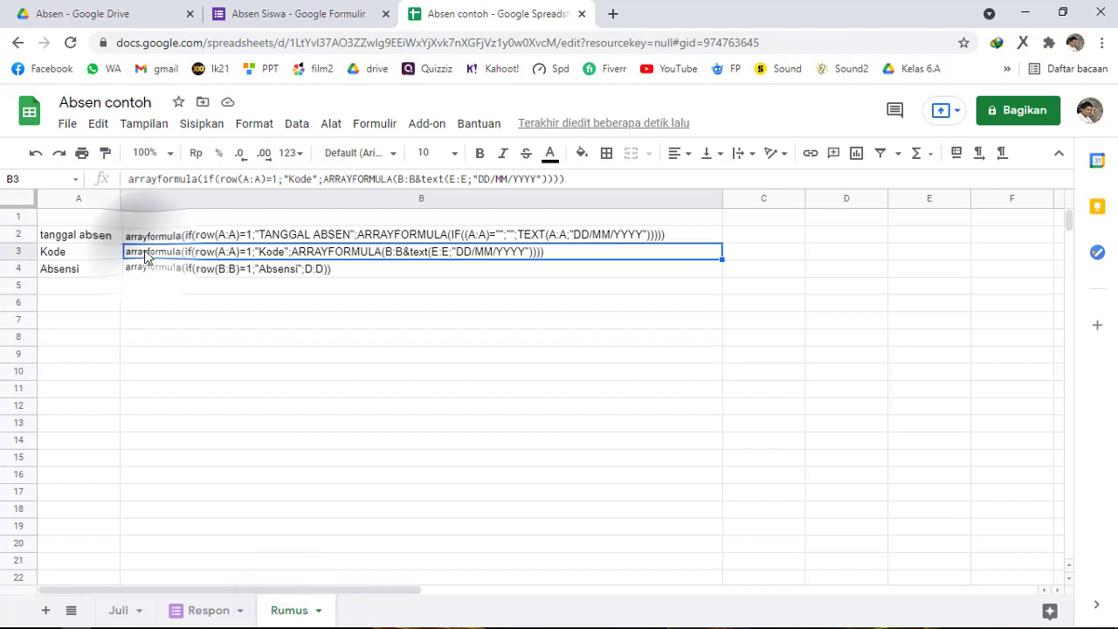
{"action": "key", "text": "ctrl+a"}
{"action": "key", "text": "ctrl+c"}
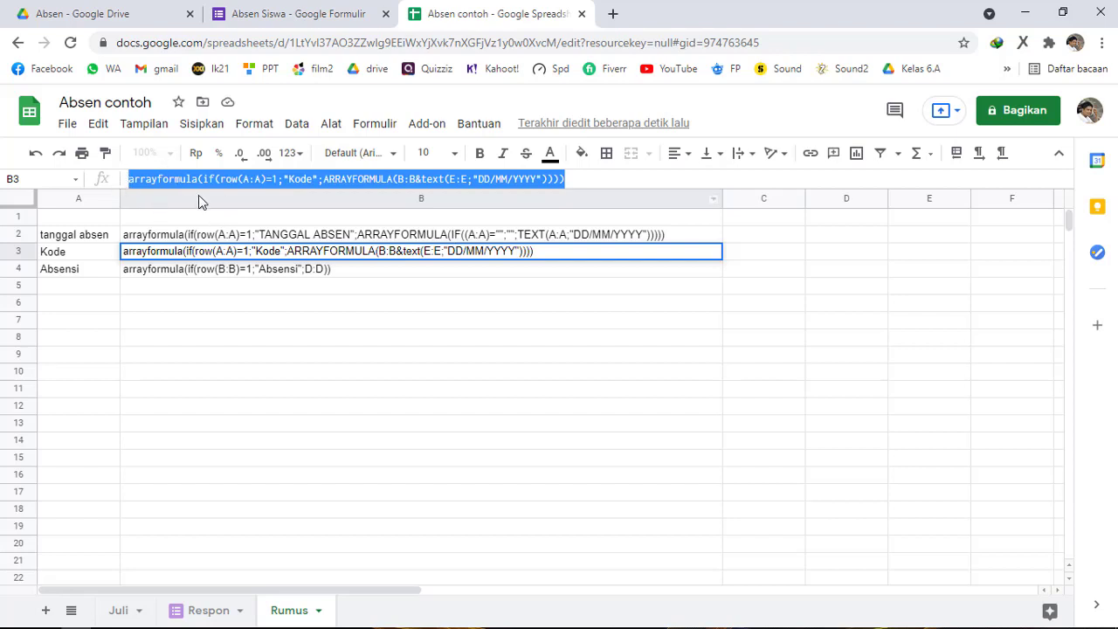
{"action": "key", "text": "Return"}
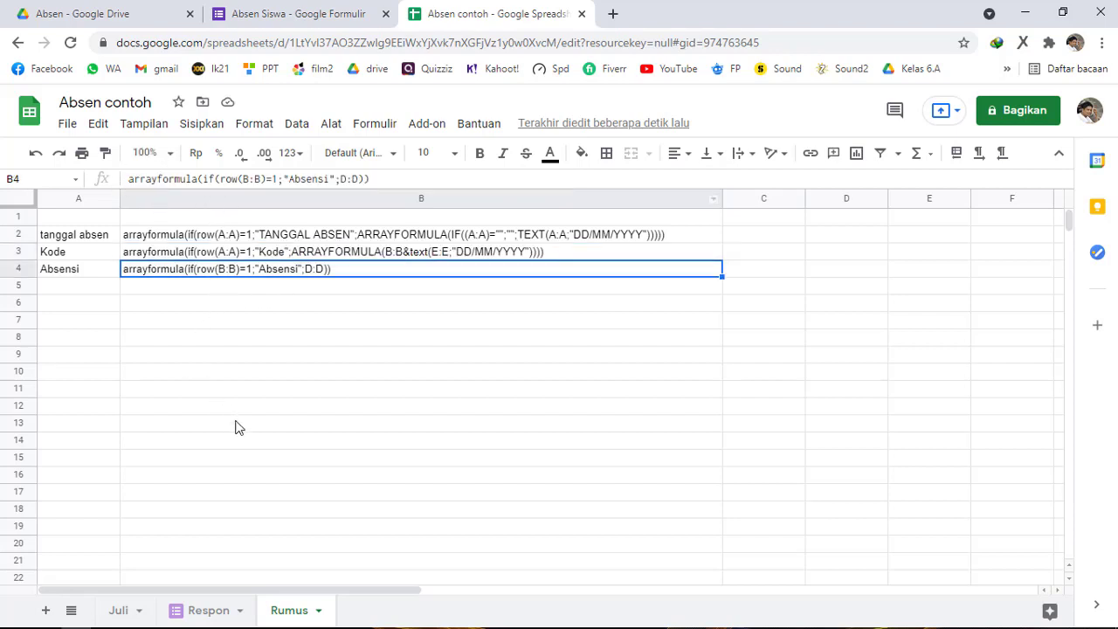
Enter the copied Kode array formula, preceded by an equals sign, in cell F1 of the Respon sheet
{"action": "left_click", "coordinate": [194, 616]}
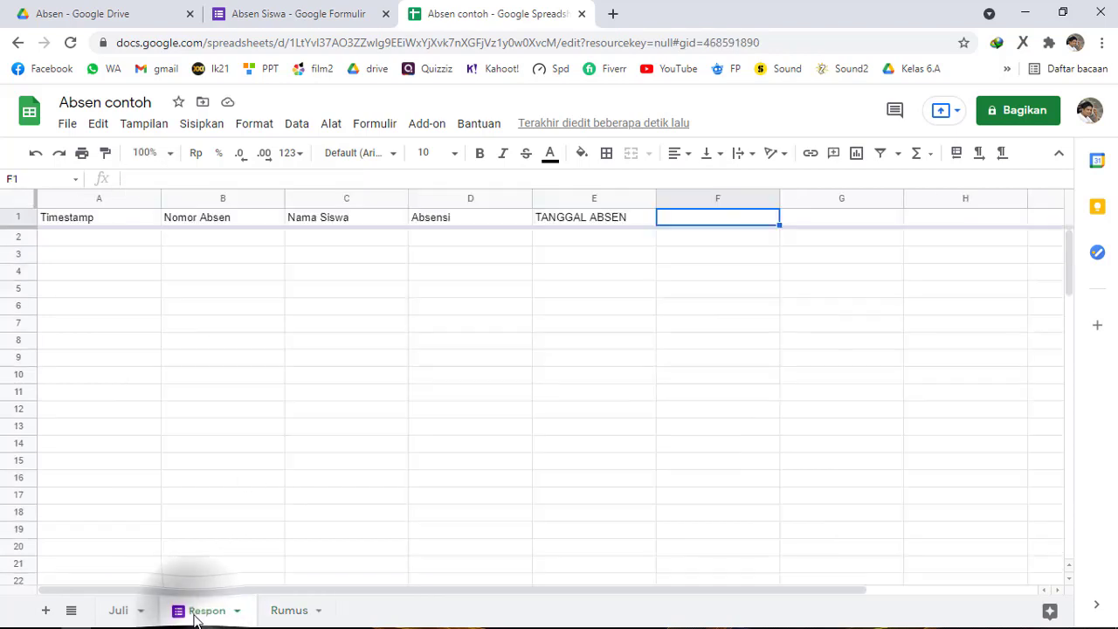
{"action": "left_click", "coordinate": [225, 177]}
{"action": "type", "text": "="}
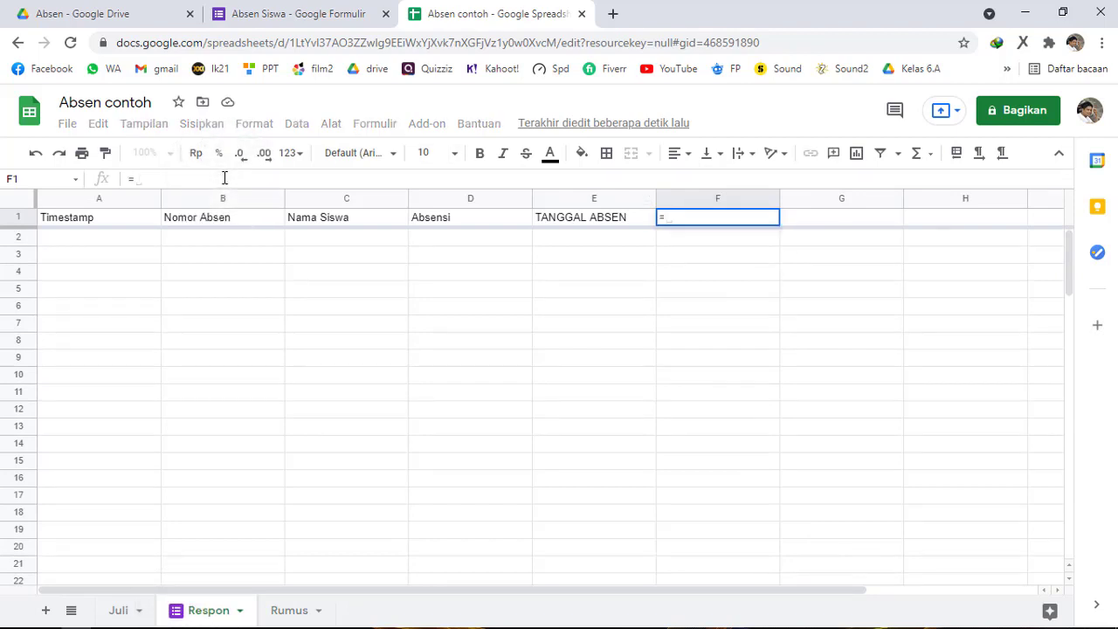
{"action": "key", "text": "ctrl+v"}
{"action": "key", "text": "Return"}
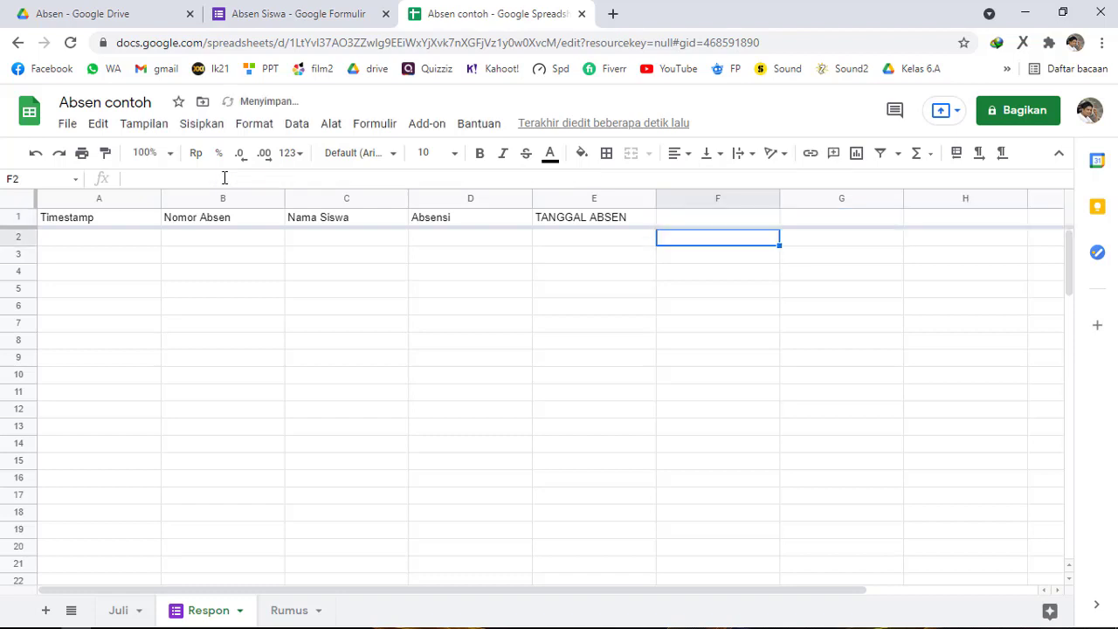
Copy the Absensi formula from Rumus into cell G1 of Respon as =arrayformula(if(row(B:B)=1;"Absensi";D:D))
{"action": "left_click", "coordinate": [290, 611]}
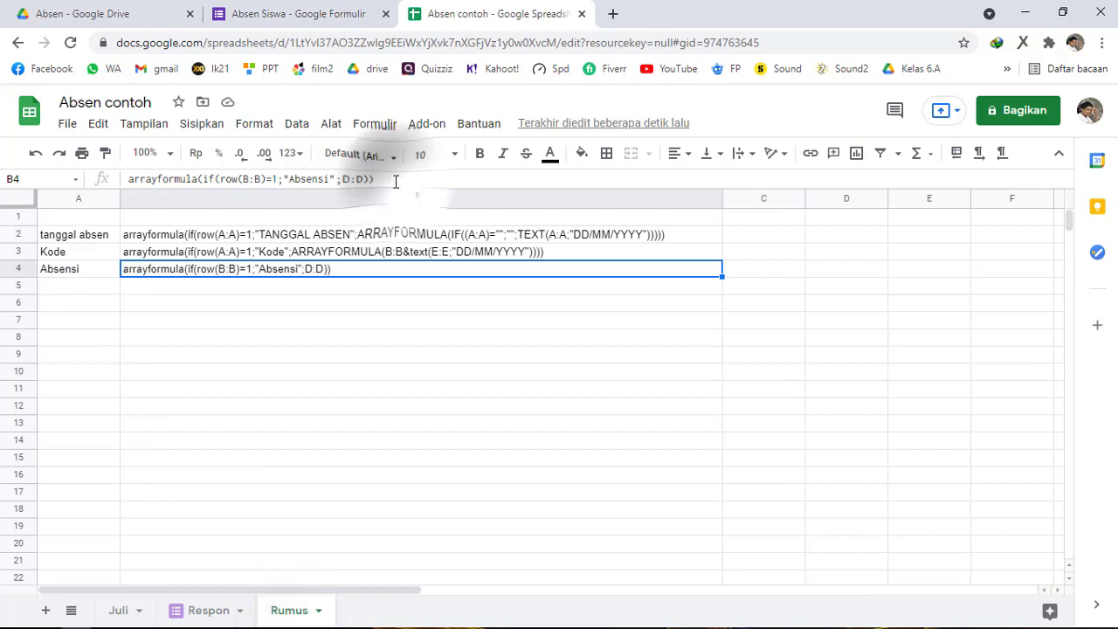
{"action": "left_click_drag", "start_coordinate": [394, 179], "coordinate": [113, 178]}
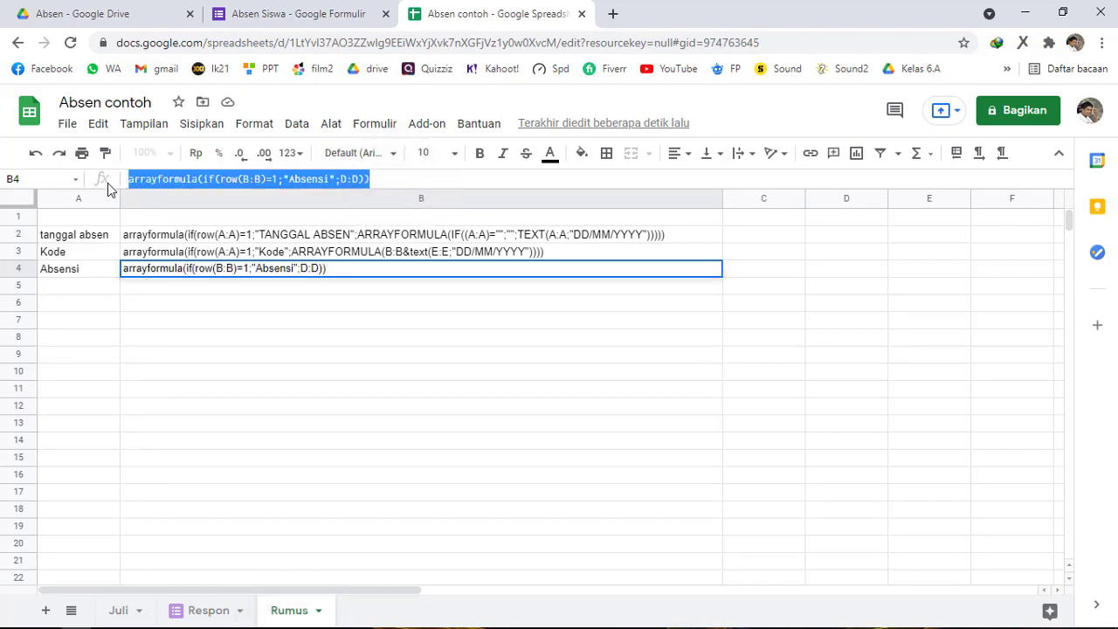
{"action": "key", "text": "Return"}
{"action": "left_click", "coordinate": [211, 610]}
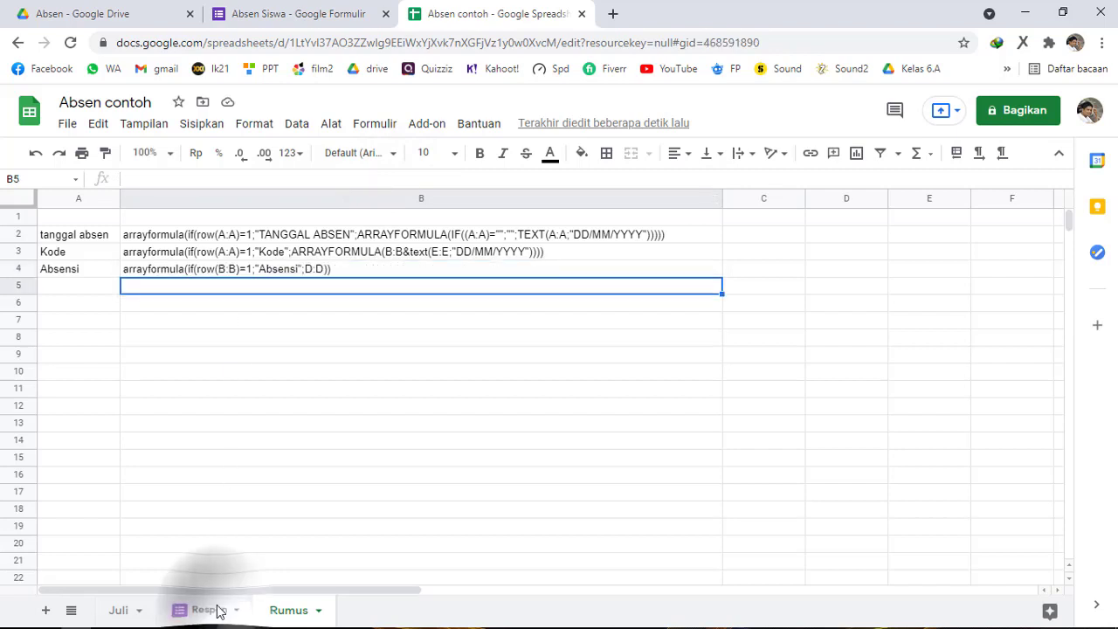
{"action": "left_click", "coordinate": [815, 220]}
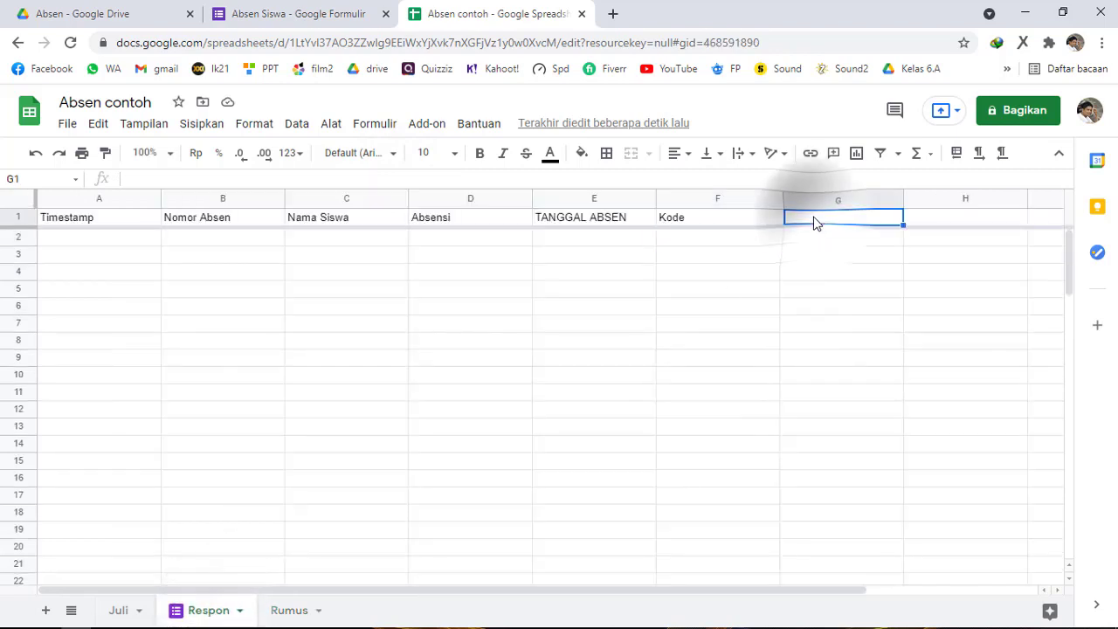
{"action": "left_click", "coordinate": [270, 178]}
{"action": "type", "text": "=arrayformula(if(row(B:B)=1;\"Absensi\";D:D))"}
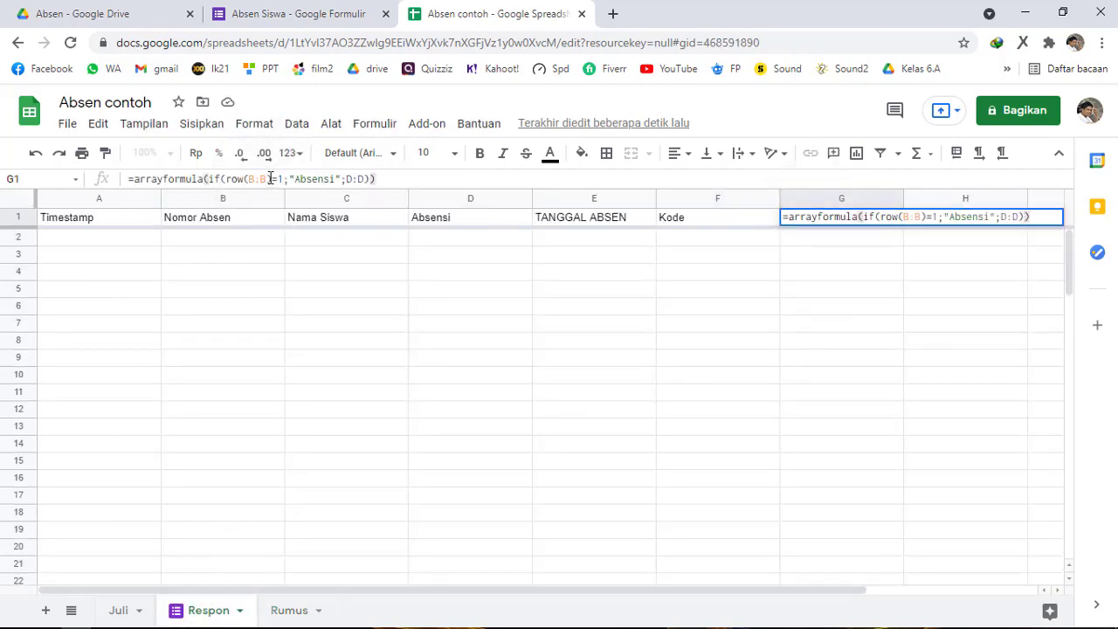
{"action": "key", "text": "Return"}
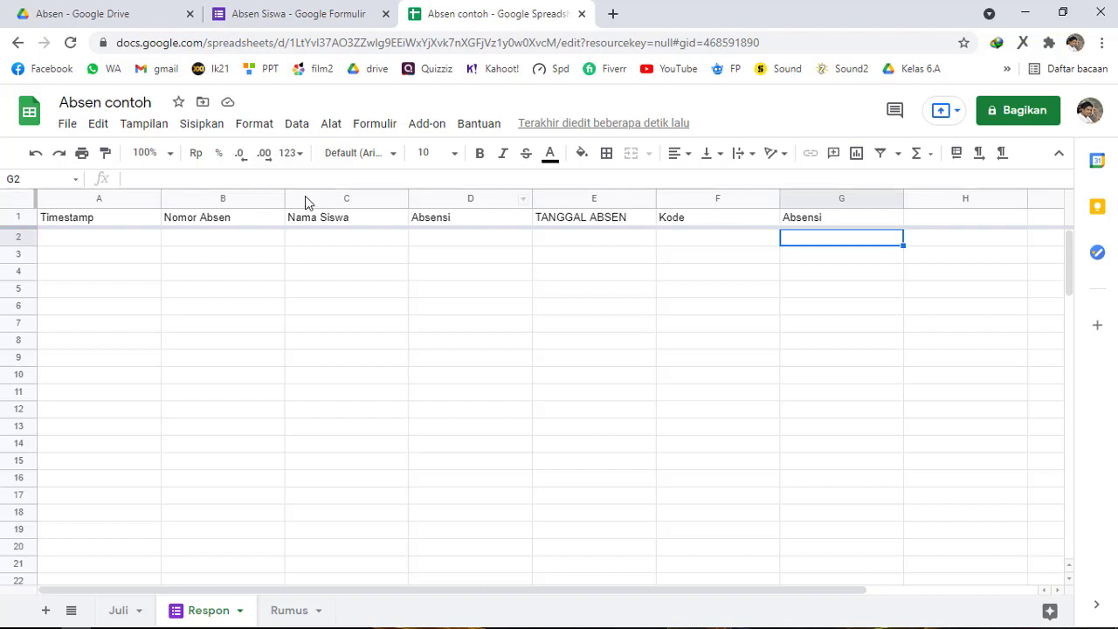
Enter the test timestamp 18/07/2021 in cell A2 and attendance number 2 in cell B2 of the Respon sheet
{"action": "left_click", "coordinate": [117, 241]}
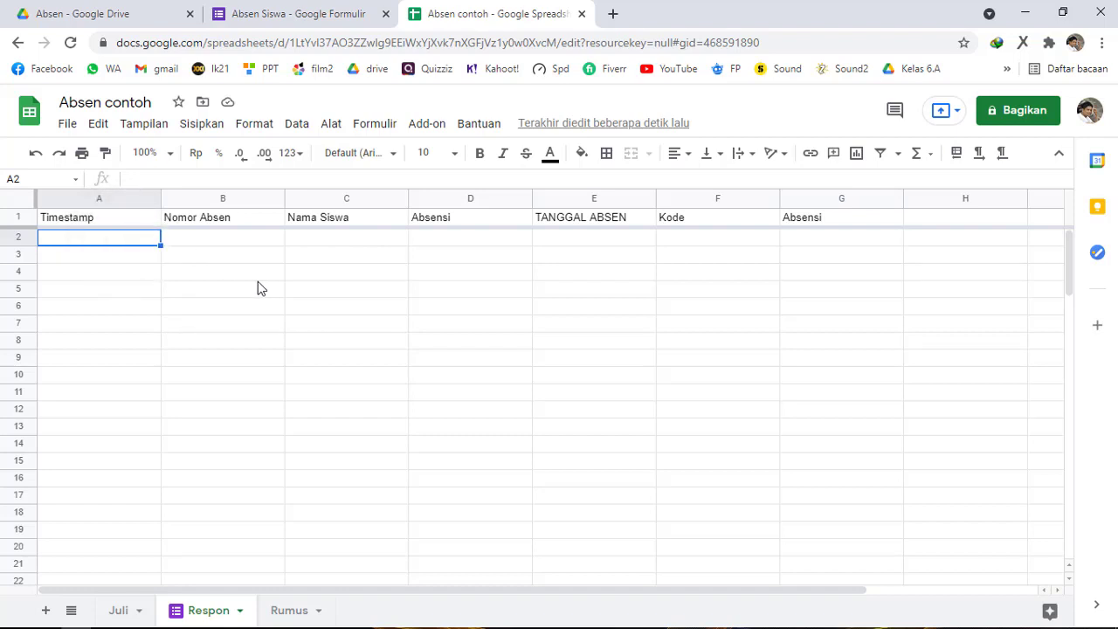
{"action": "type", "text": "18"}
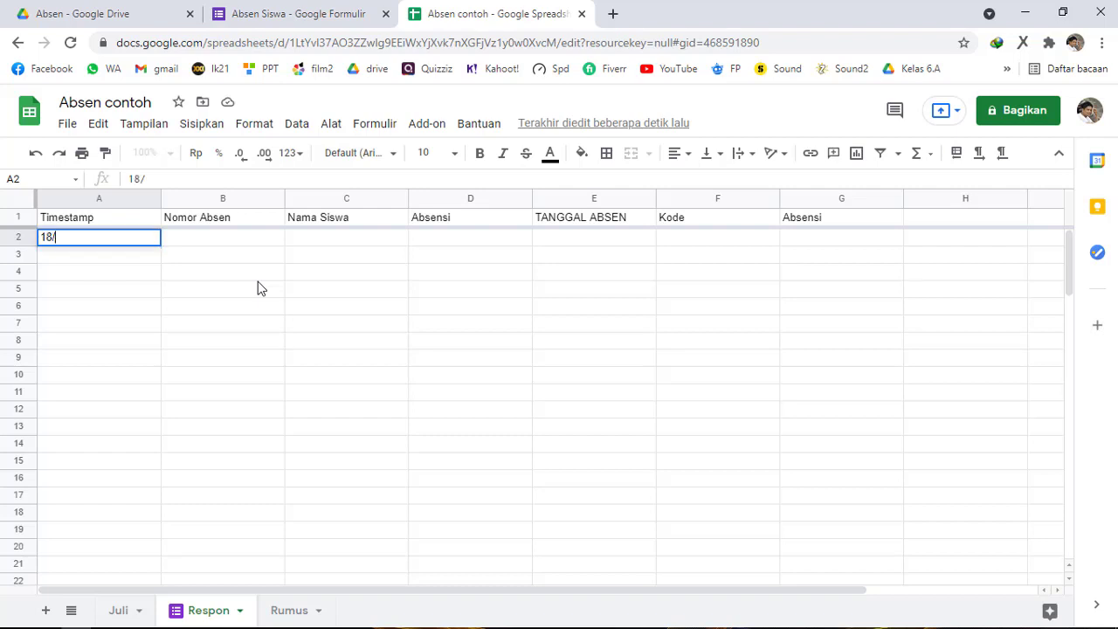
{"action": "type", "text": "/07/2021"}
{"action": "key", "text": "Return"}
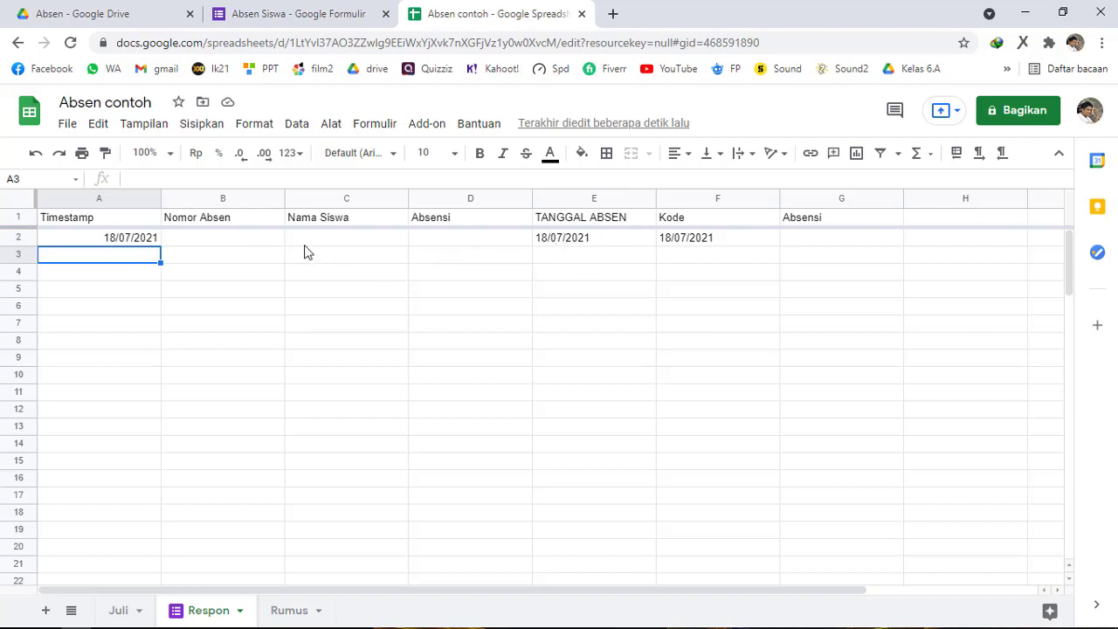
{"action": "left_click", "coordinate": [264, 238]}
{"action": "type", "text": "2"}
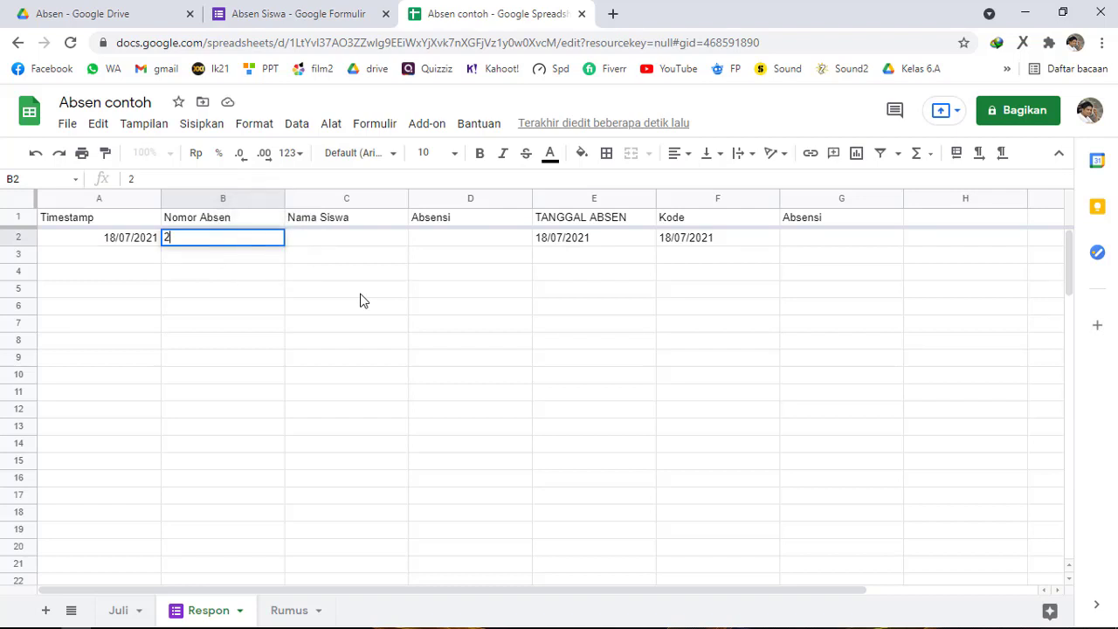
{"action": "key", "text": "Tab"}
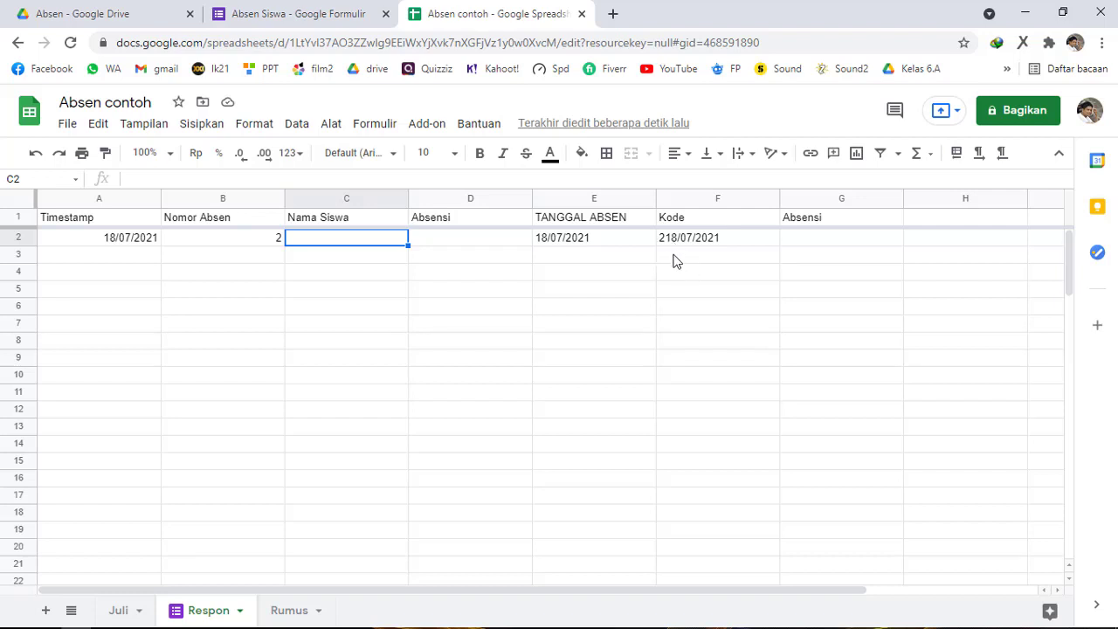
Test the Absensi formula by entering ".", "Absensi" and "s" one after another in cell D2 of Respon
{"action": "left_click", "coordinate": [442, 240]}
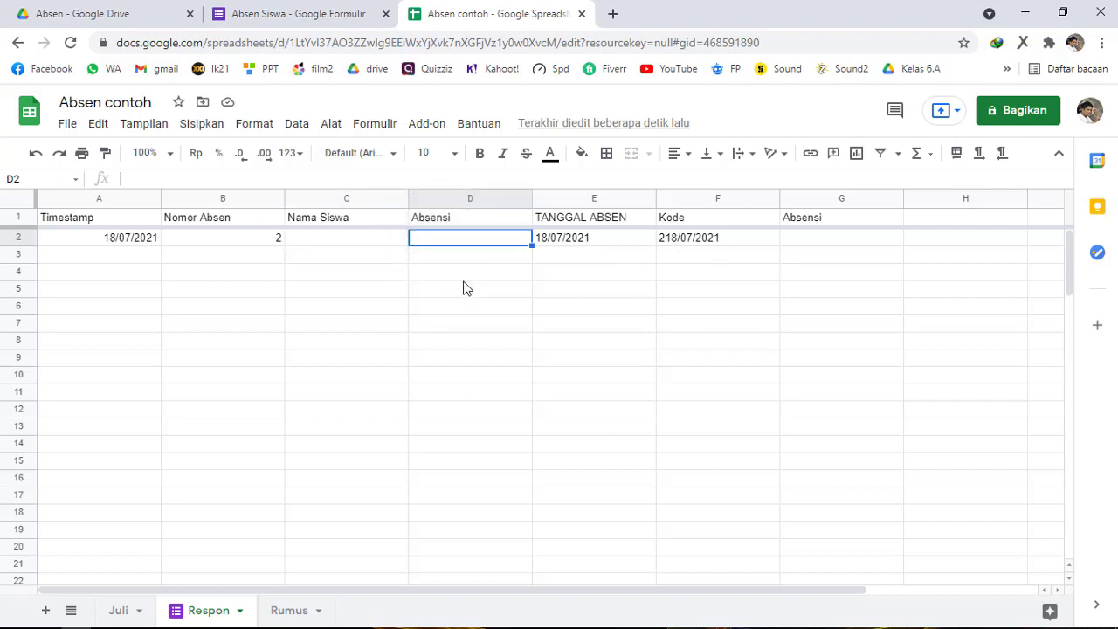
{"action": "type", "text": "."}
{"action": "key", "text": "Return"}
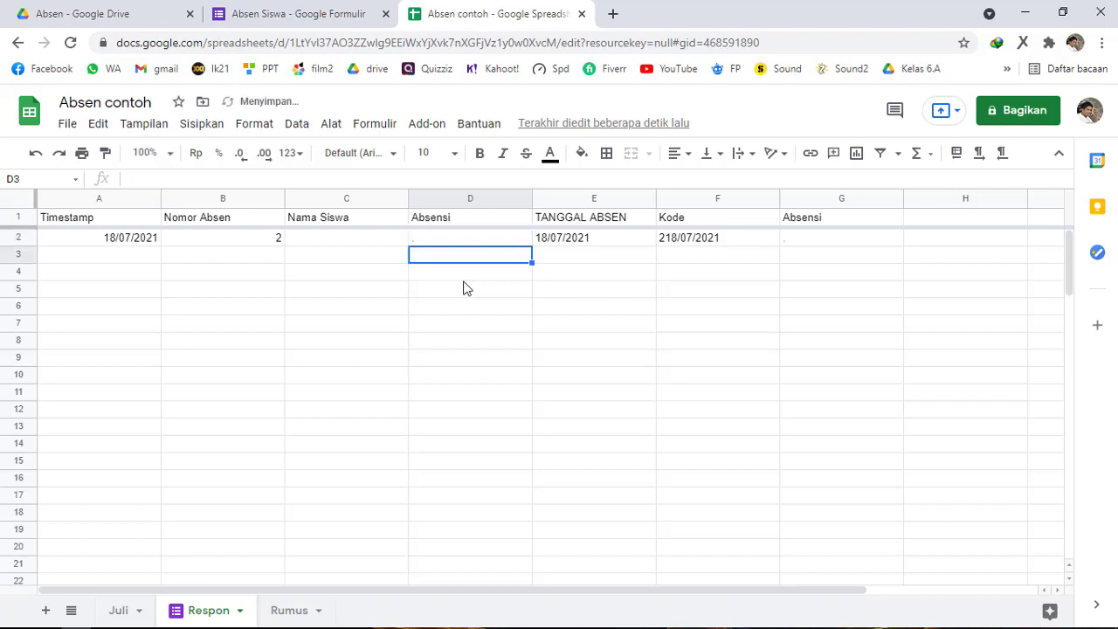
{"action": "left_click", "coordinate": [470, 243]}
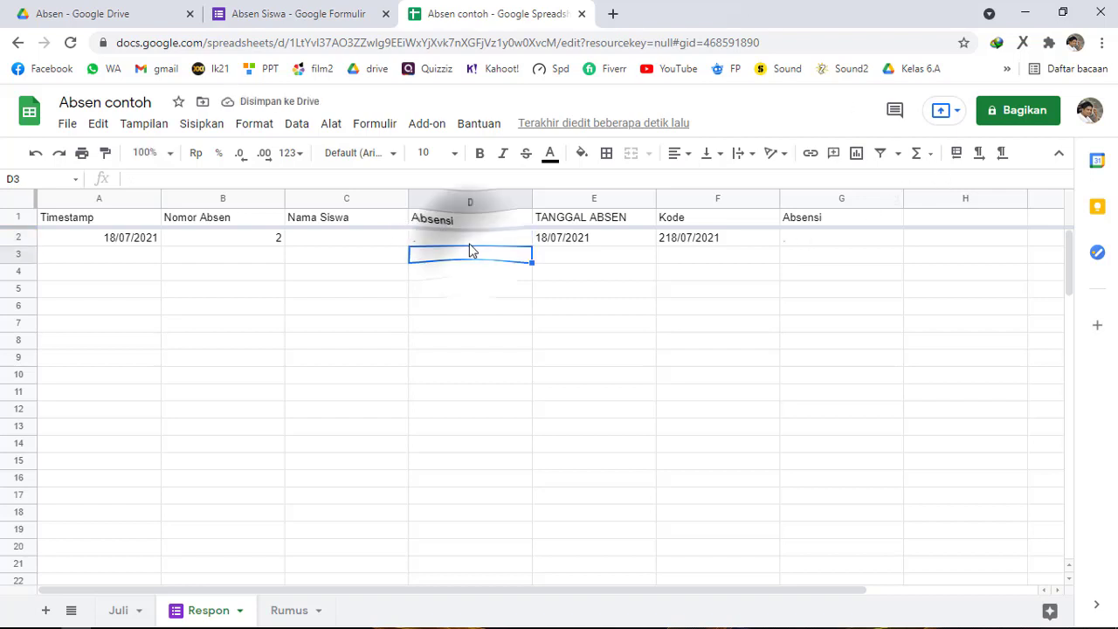
{"action": "type", "text": "A"}
{"action": "key", "text": "Return"}
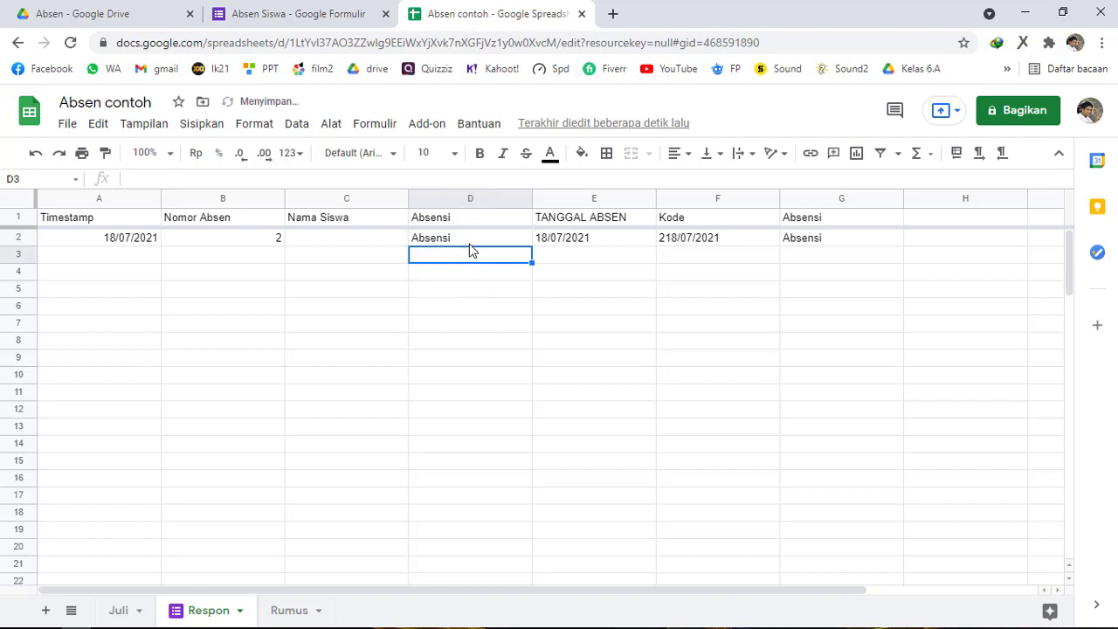
{"action": "left_click", "coordinate": [470, 246]}
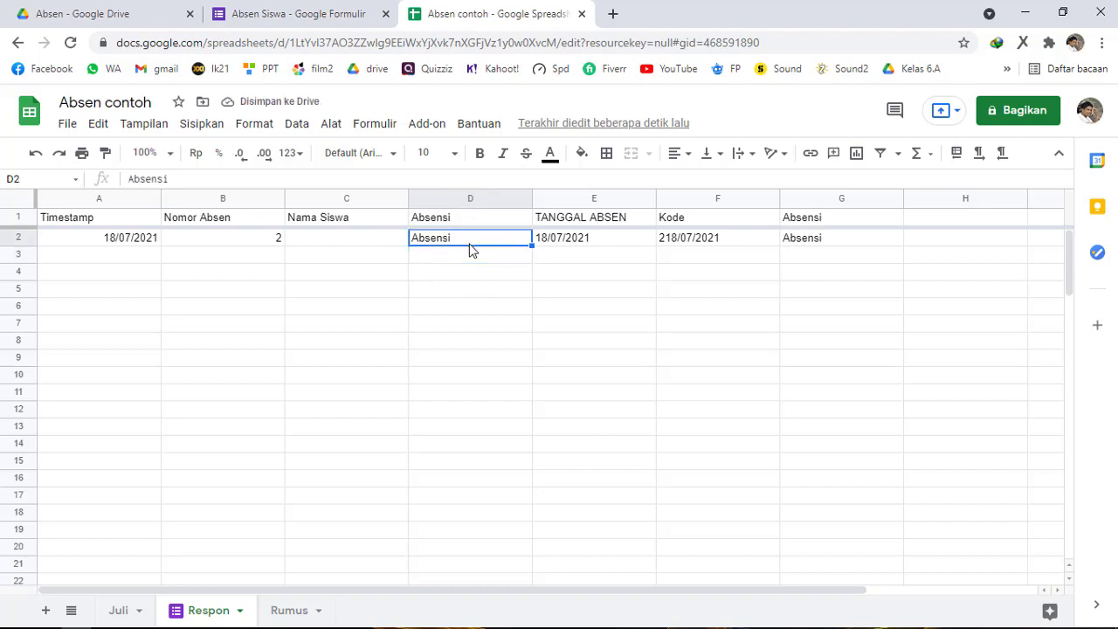
{"action": "type", "text": "s"}
{"action": "key", "text": "Return"}
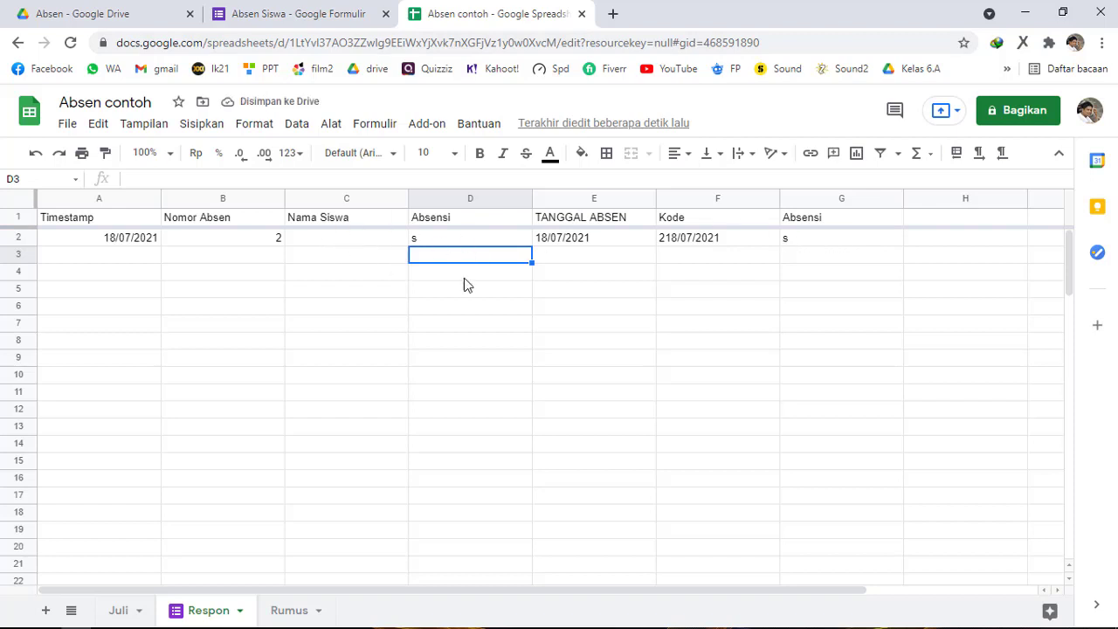
{"action": "left_click", "coordinate": [505, 308]}
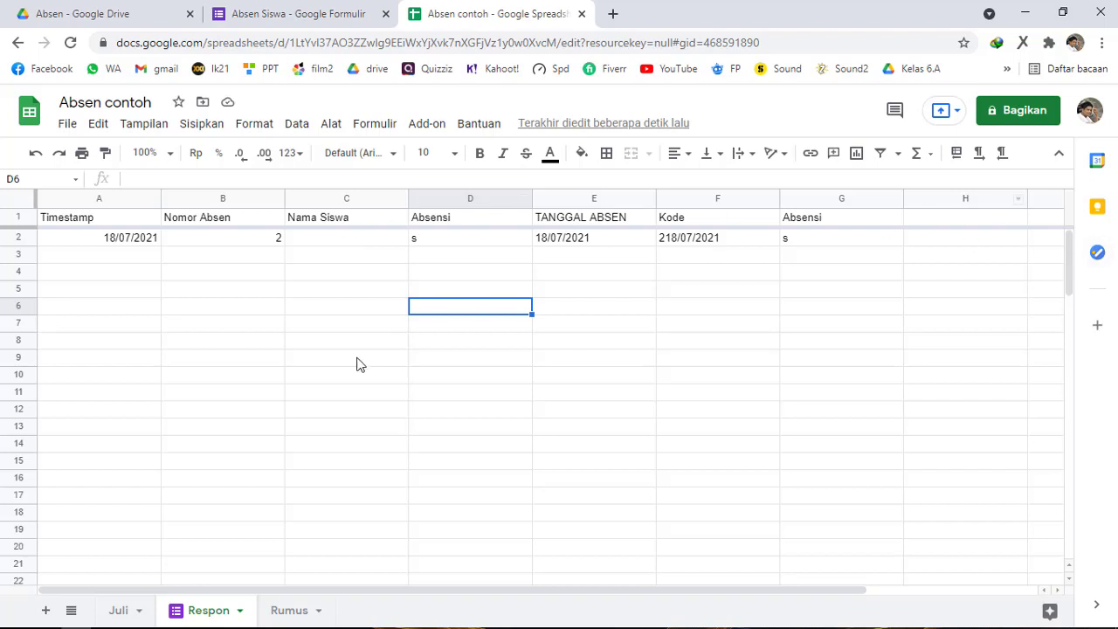
Examine the Juli attendance sheet's student names, attendance numbers and date columns, through the end of the student list
{"action": "left_click", "coordinate": [120, 615]}
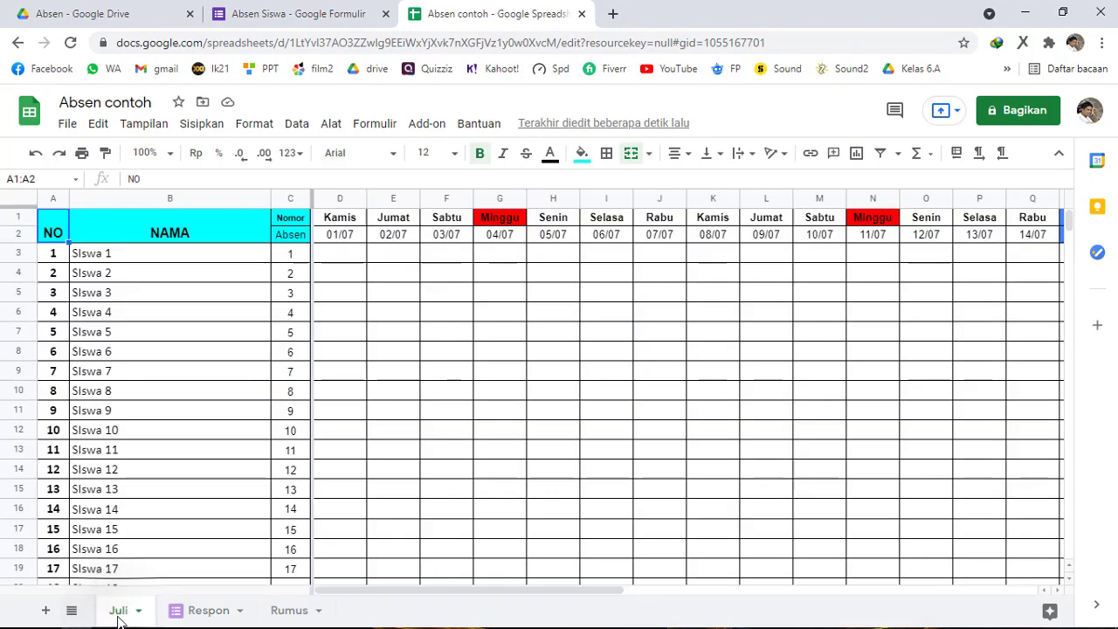
{"action": "left_click", "coordinate": [129, 276]}
{"action": "left_click", "coordinate": [99, 256]}
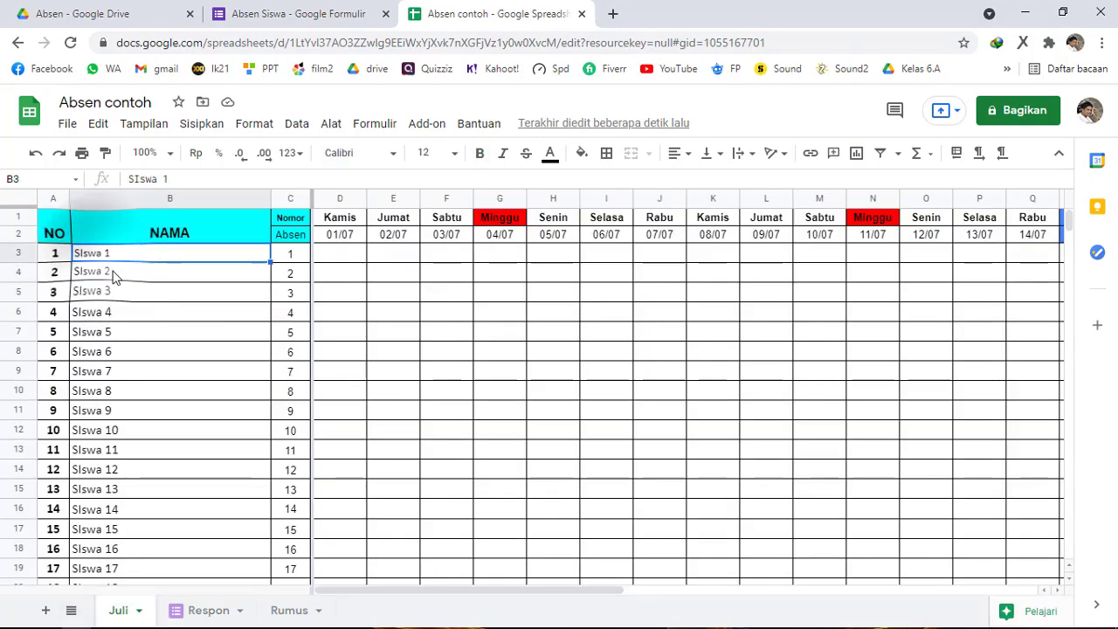
{"action": "scroll", "coordinate": [108, 392], "scroll_direction": "down", "scroll_amount": 3}
{"action": "scroll", "coordinate": [110, 399], "scroll_direction": "down", "scroll_amount": 5}
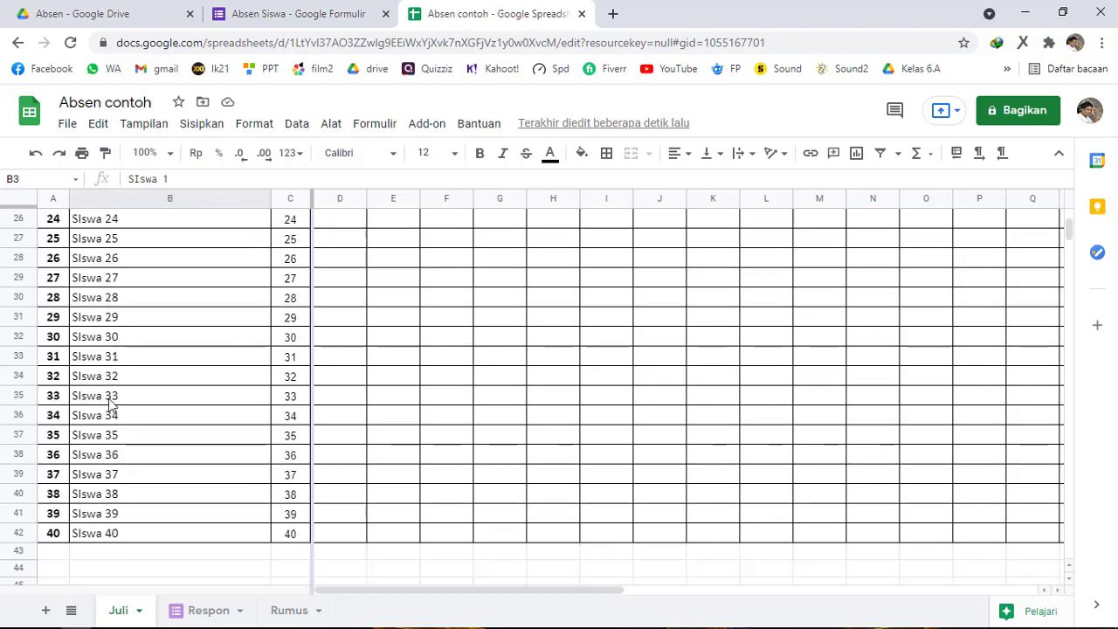
{"action": "scroll", "coordinate": [132, 425], "scroll_direction": "up", "scroll_amount": 8}
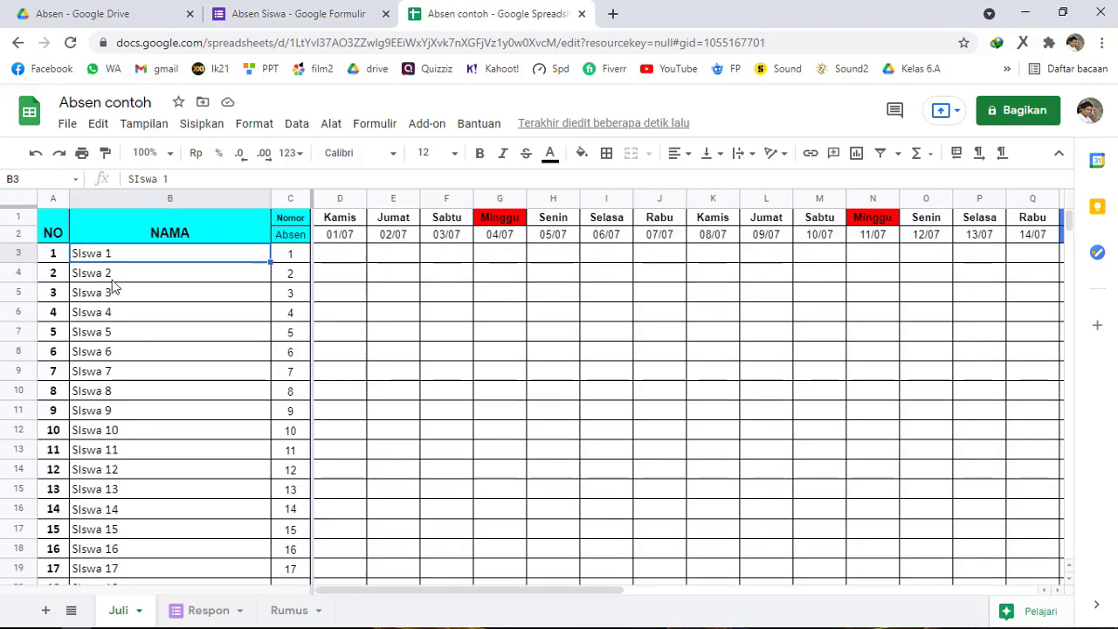
{"action": "scroll", "coordinate": [120, 393], "scroll_direction": "down", "scroll_amount": 5}
{"action": "scroll", "coordinate": [131, 427], "scroll_direction": "up", "scroll_amount": 5}
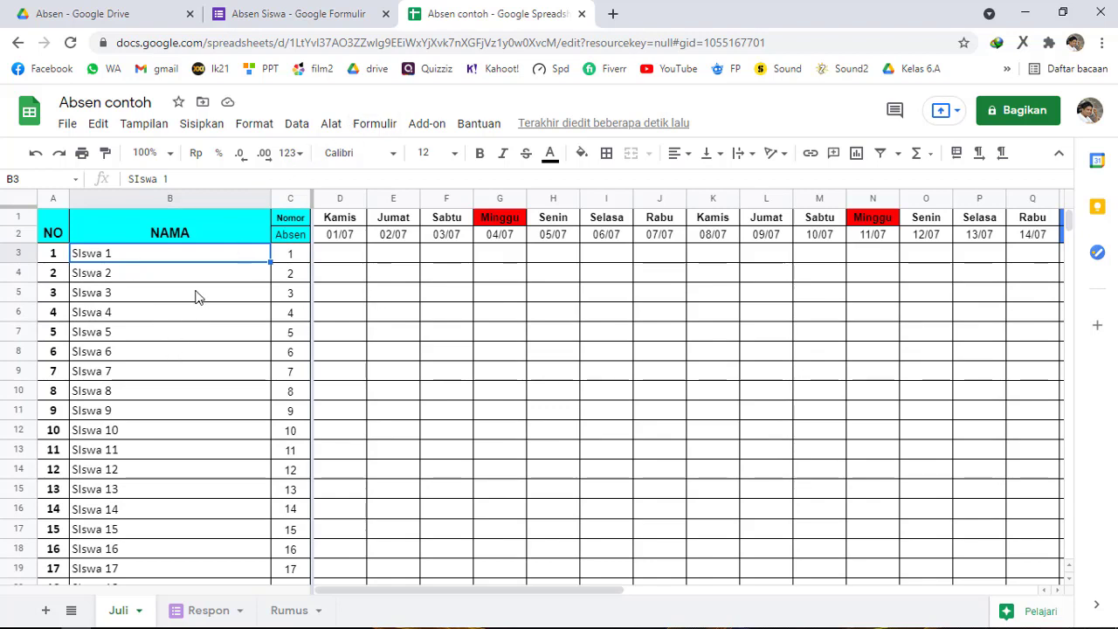
{"action": "scroll", "coordinate": [227, 415], "scroll_direction": "down", "scroll_amount": 3}
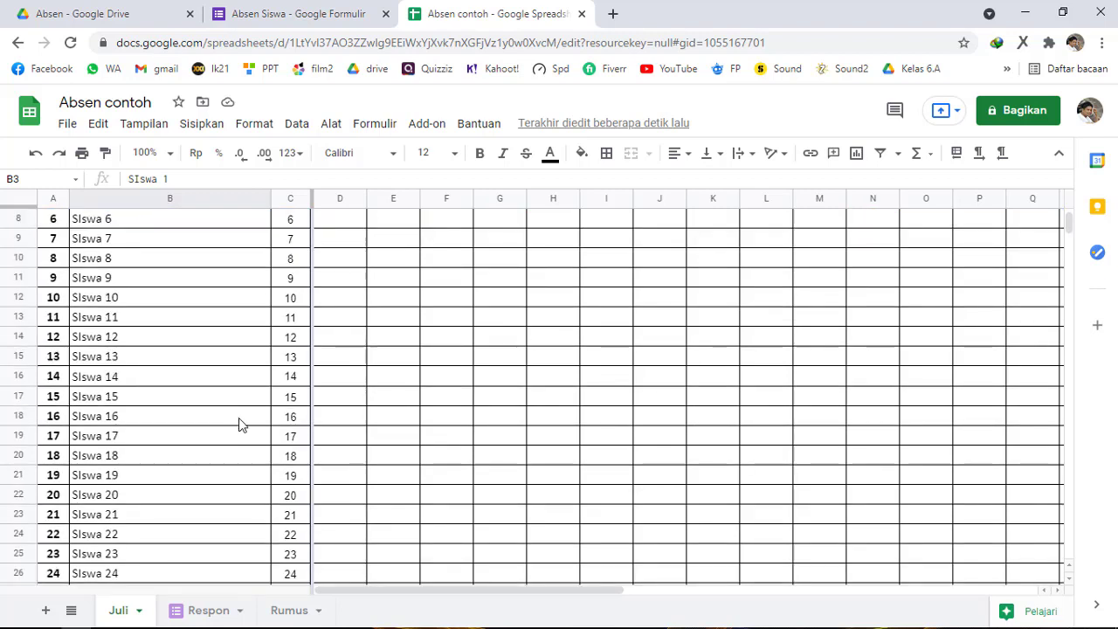
{"action": "scroll", "coordinate": [262, 384], "scroll_direction": "up", "scroll_amount": 3}
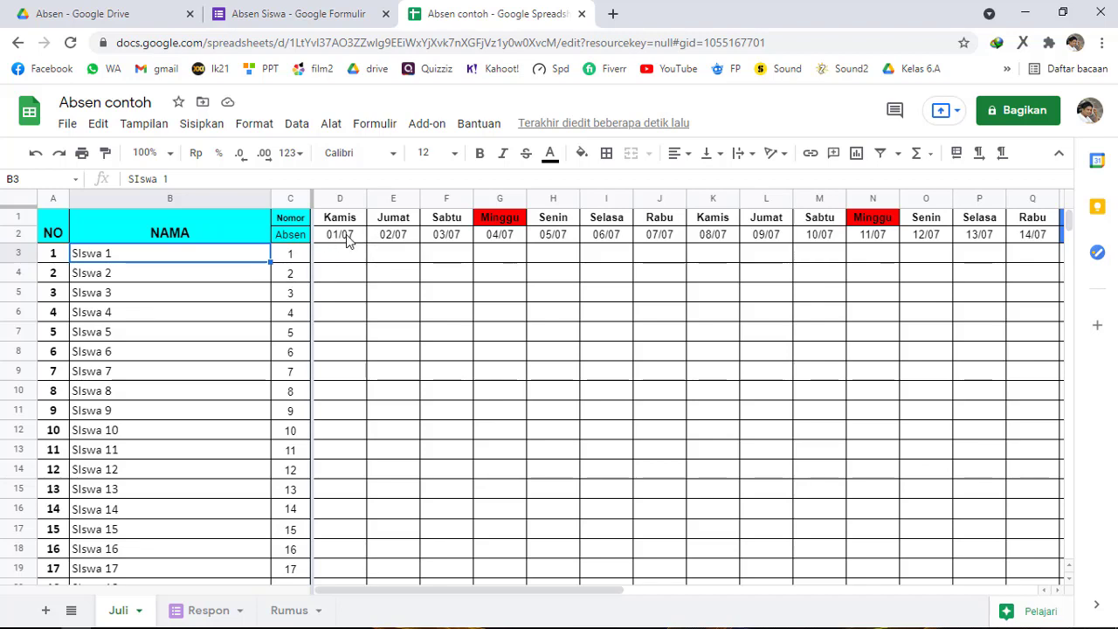
{"action": "scroll", "coordinate": [118, 404], "scroll_direction": "down", "scroll_amount": 6}
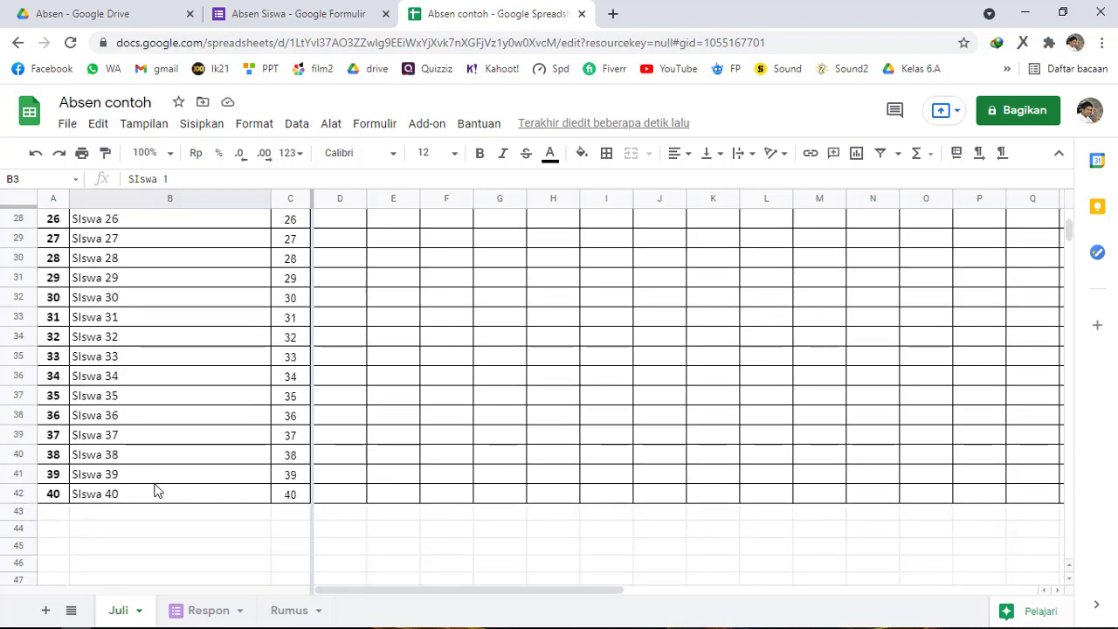
{"action": "scroll", "coordinate": [154, 491], "scroll_direction": "up", "scroll_amount": 3}
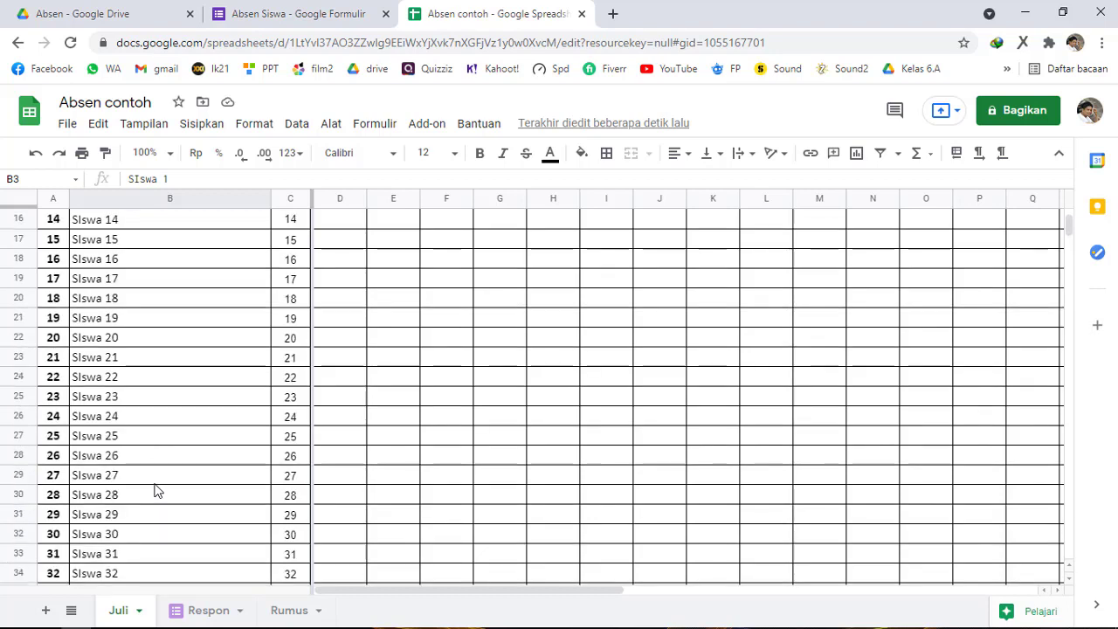
{"action": "scroll", "coordinate": [154, 492], "scroll_direction": "down", "scroll_amount": 3}
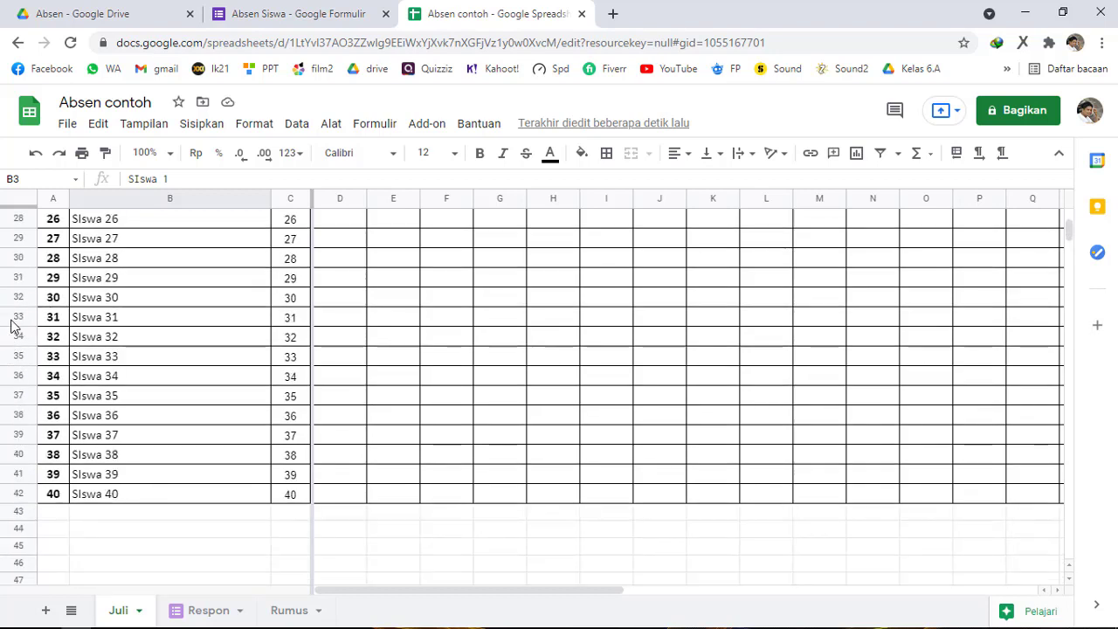
Select rows 33 to 42 on the Juli sheet and view the commands available for those rows
{"action": "left_click_drag", "start_coordinate": [11, 320], "coordinate": [2, 485]}
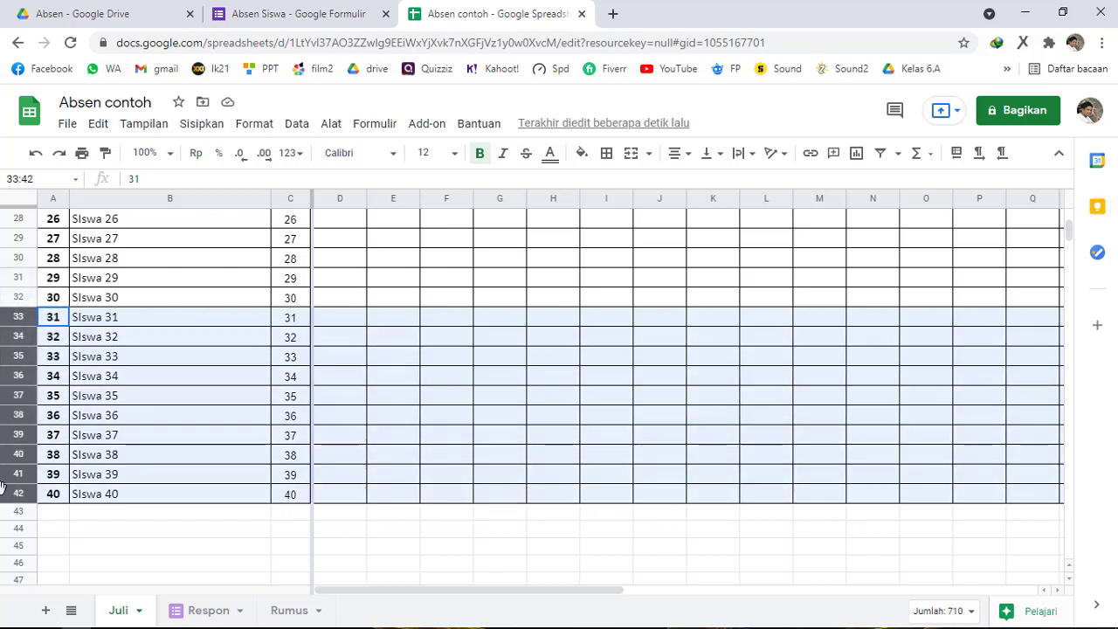
{"action": "right_click", "coordinate": [12, 356]}
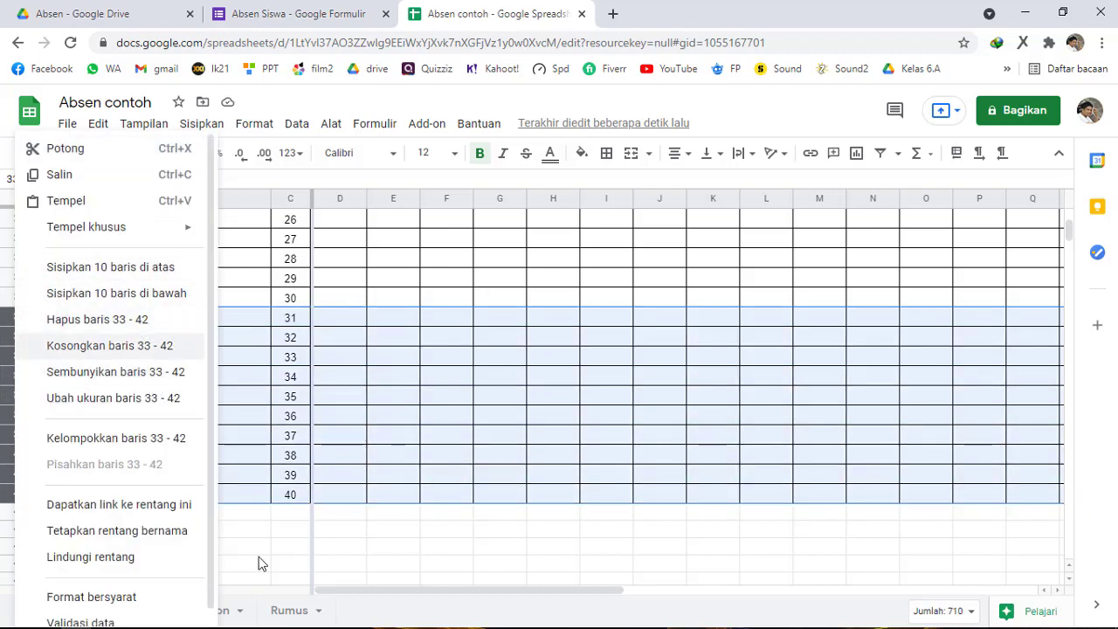
{"action": "left_click", "coordinate": [317, 563]}
{"action": "scroll", "coordinate": [233, 462], "scroll_direction": "up", "scroll_amount": 6}
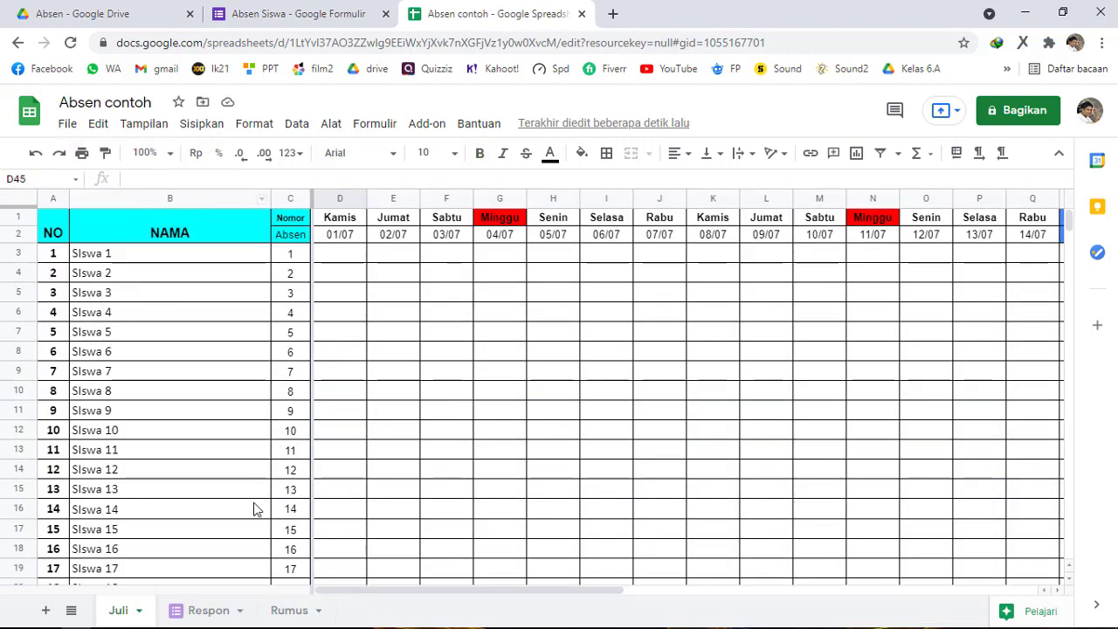
Clear the test entries from cells A2:D2 of the Respon sheet
{"action": "left_click", "coordinate": [196, 613]}
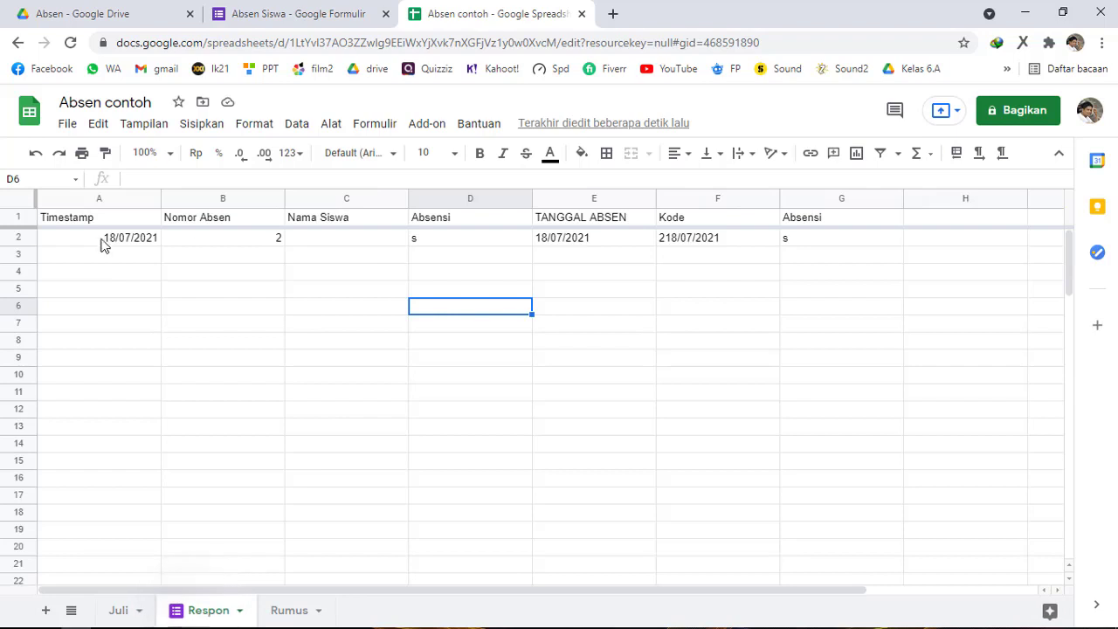
{"action": "left_click_drag", "start_coordinate": [100, 242], "coordinate": [519, 246]}
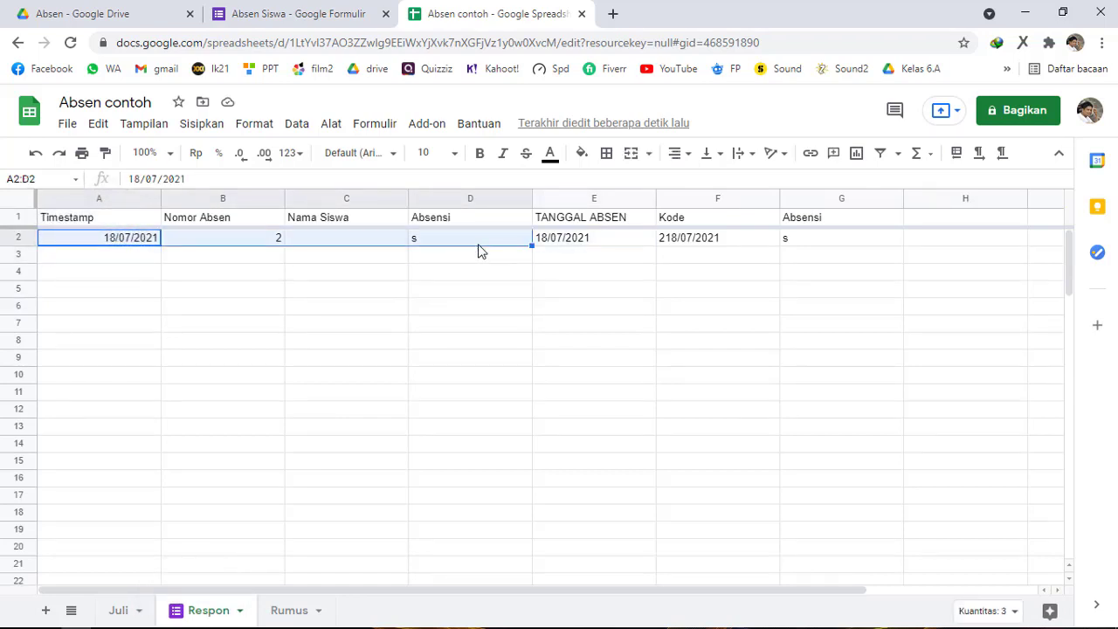
{"action": "key", "text": "Delete"}
{"action": "left_click", "coordinate": [461, 320]}
Switch to the Absen Siswa form's questions in Google Forms and open the form's preview
{"action": "left_click", "coordinate": [286, 14]}
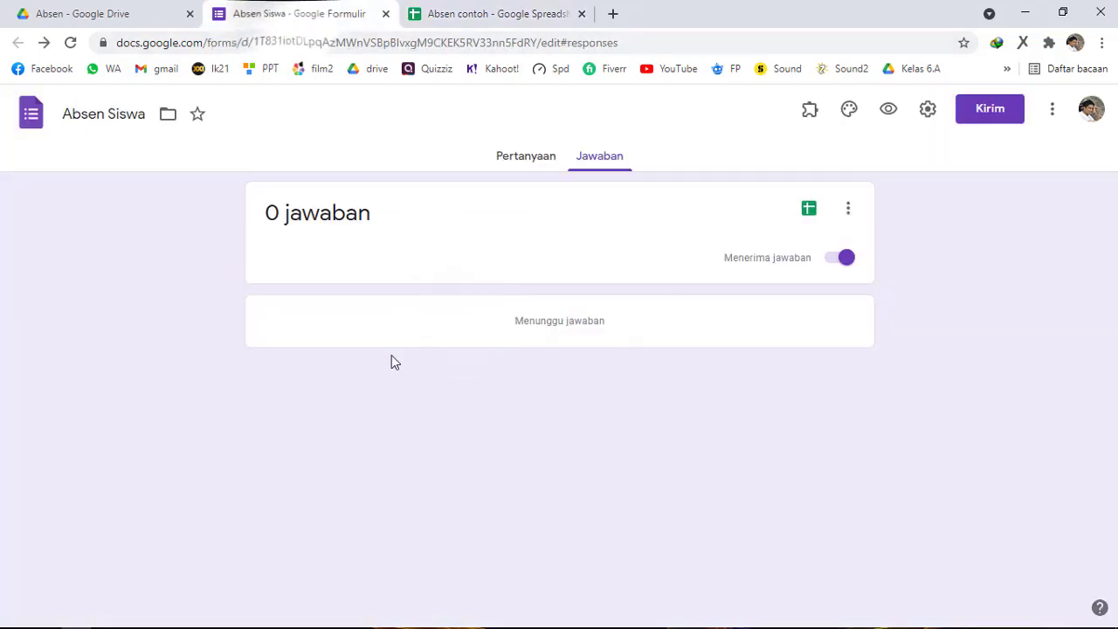
{"action": "left_click", "coordinate": [524, 164]}
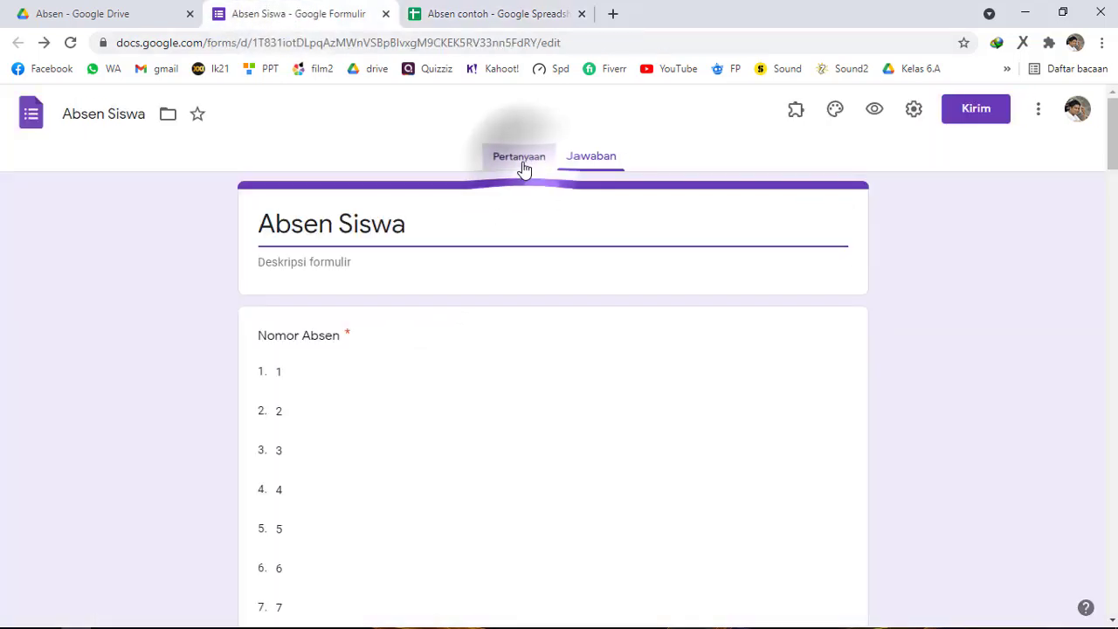
{"action": "left_click", "coordinate": [876, 111]}
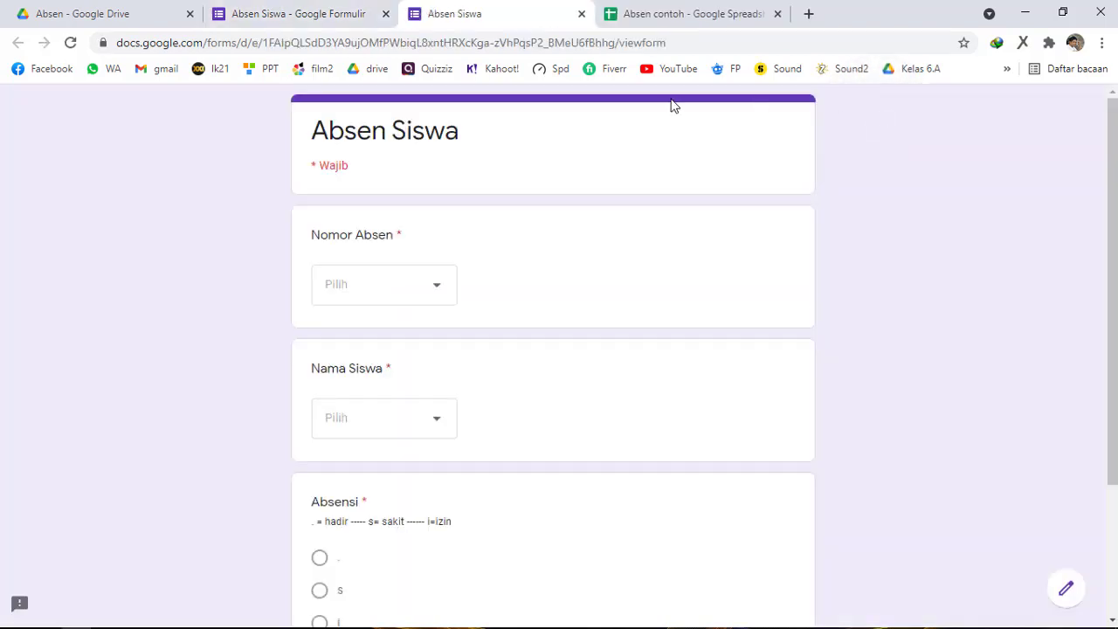
Submit a form response with Nomor Absen 7, Nama Siswa "SIswa 7" and Absensi "s"
{"action": "left_click", "coordinate": [440, 283]}
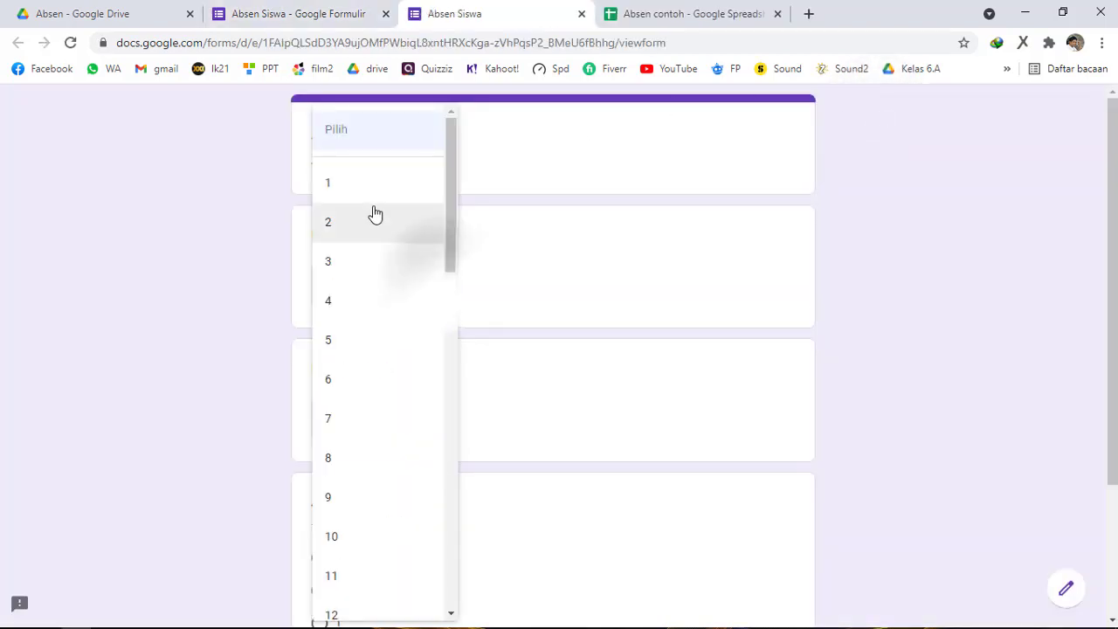
{"action": "left_click", "coordinate": [358, 420]}
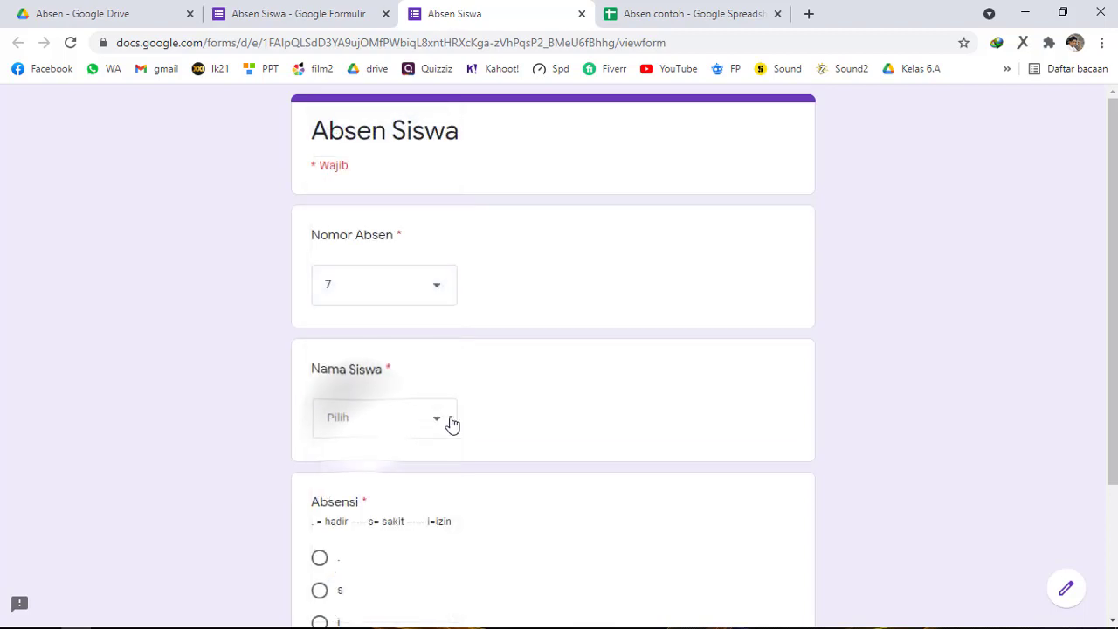
{"action": "scroll", "coordinate": [452, 424], "scroll_direction": "down", "scroll_amount": 2}
{"action": "left_click", "coordinate": [434, 266]}
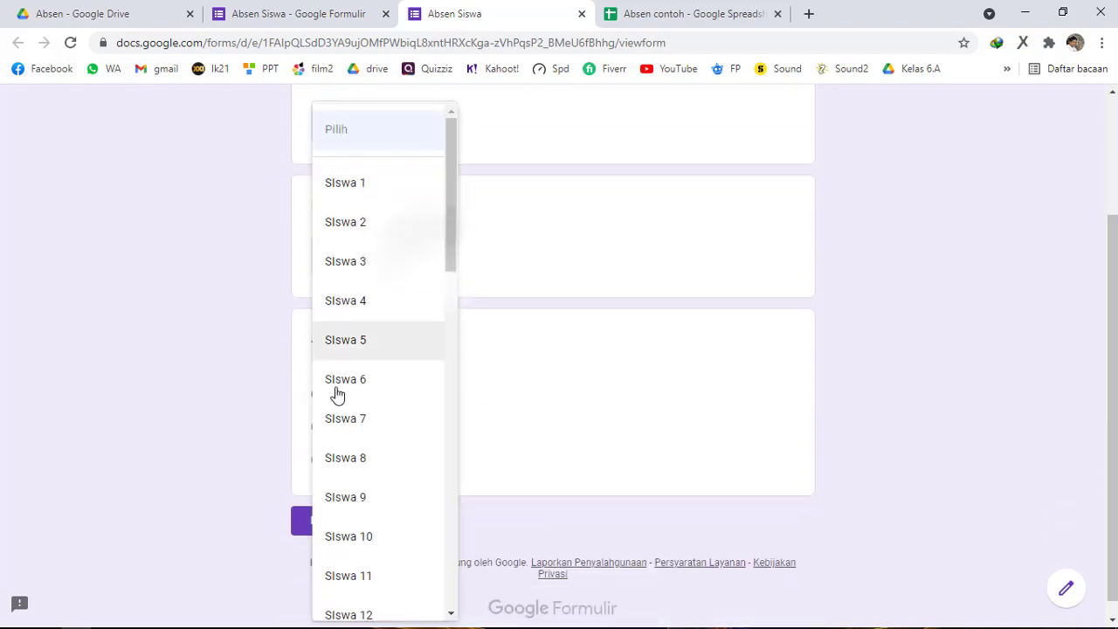
{"action": "left_click", "coordinate": [351, 423]}
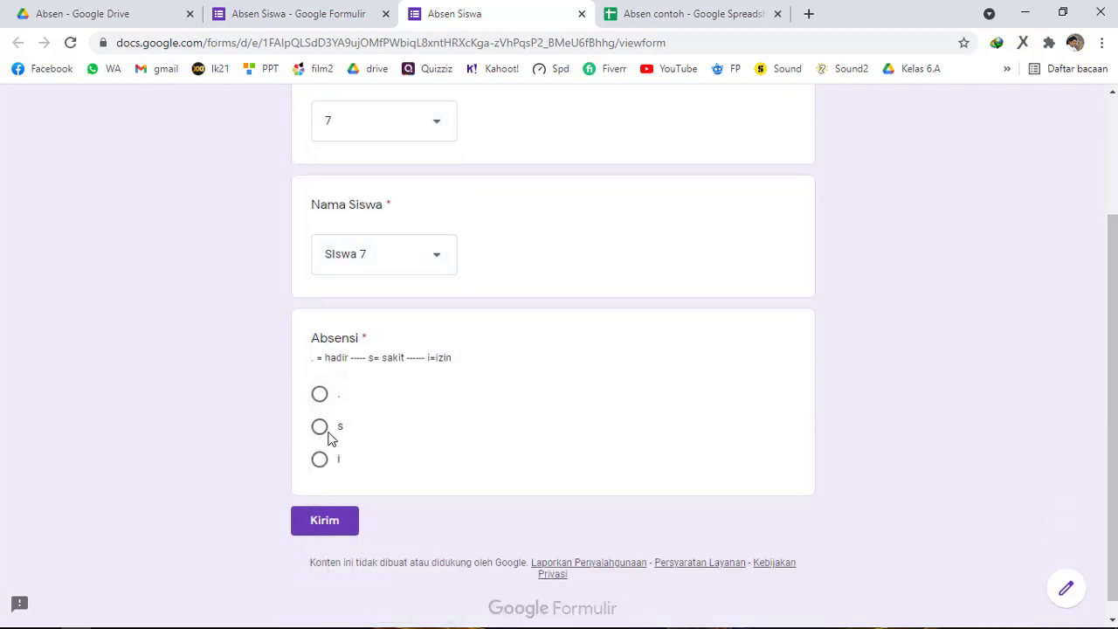
{"action": "left_click", "coordinate": [328, 437]}
{"action": "left_click", "coordinate": [332, 522]}
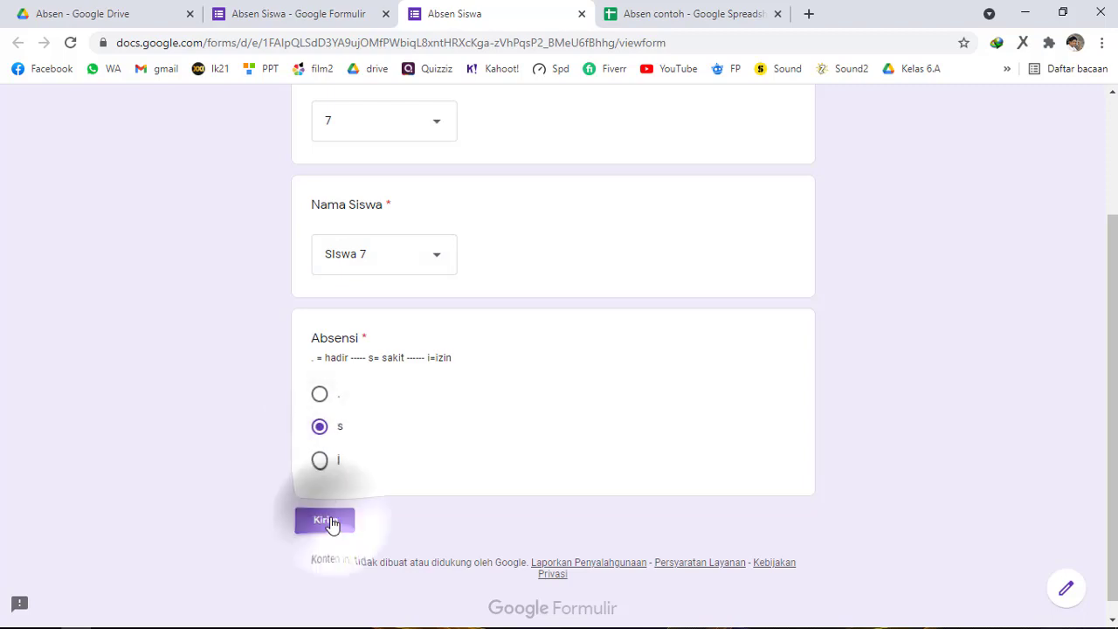
Examine the new submission's row on the Respon sheet and compare it with the 15/07 attendance column on the Juli sheet
{"action": "left_click", "coordinate": [721, 18]}
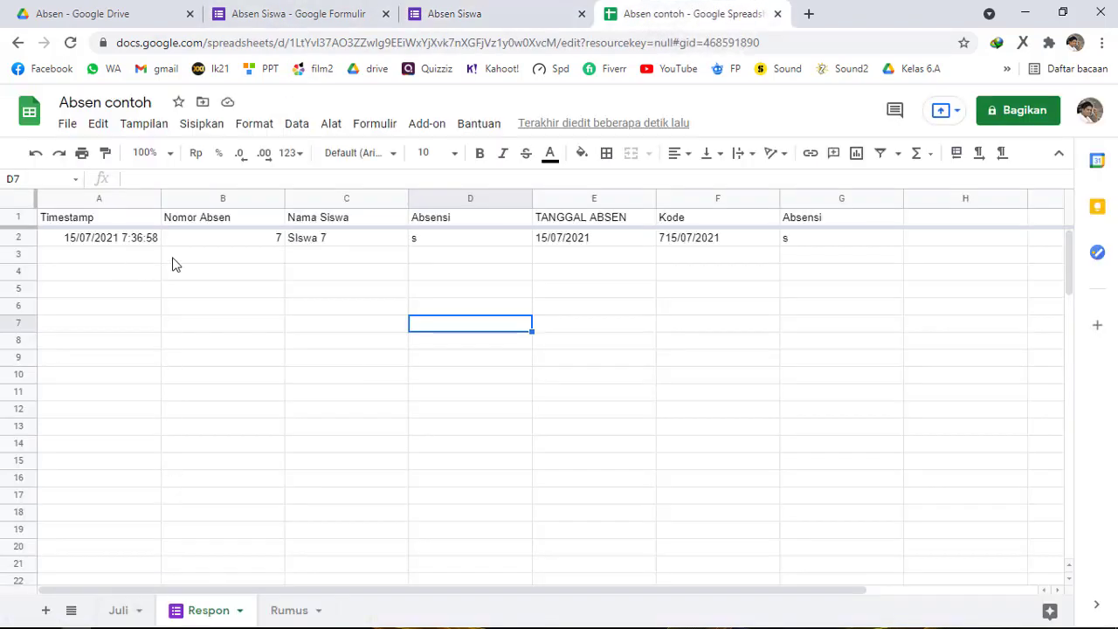
{"action": "left_click", "coordinate": [118, 611]}
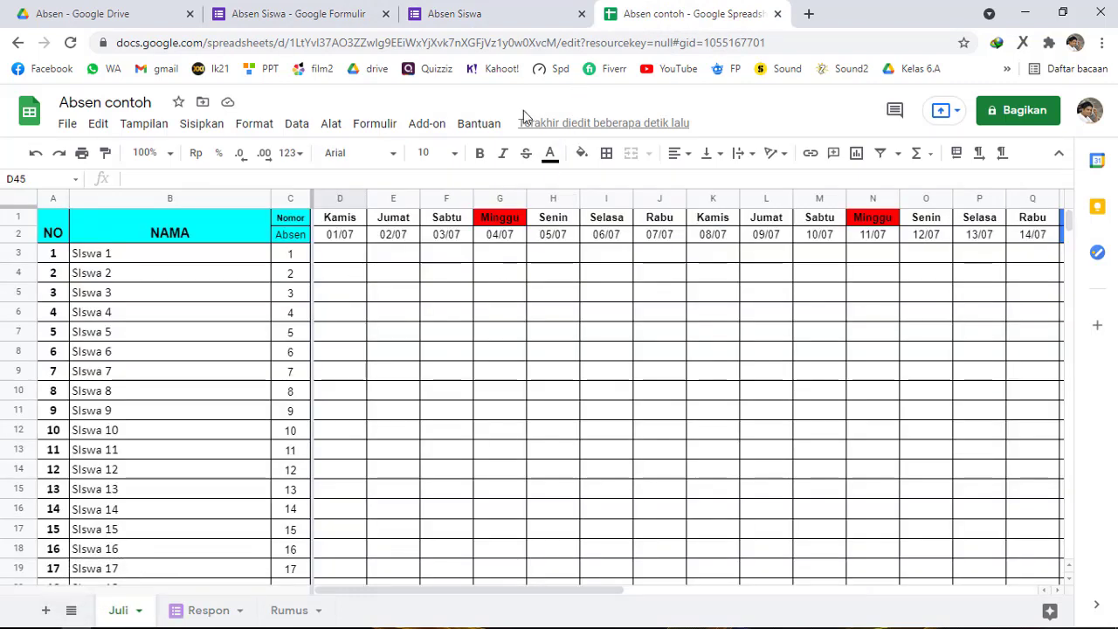
{"action": "left_click", "coordinate": [202, 610]}
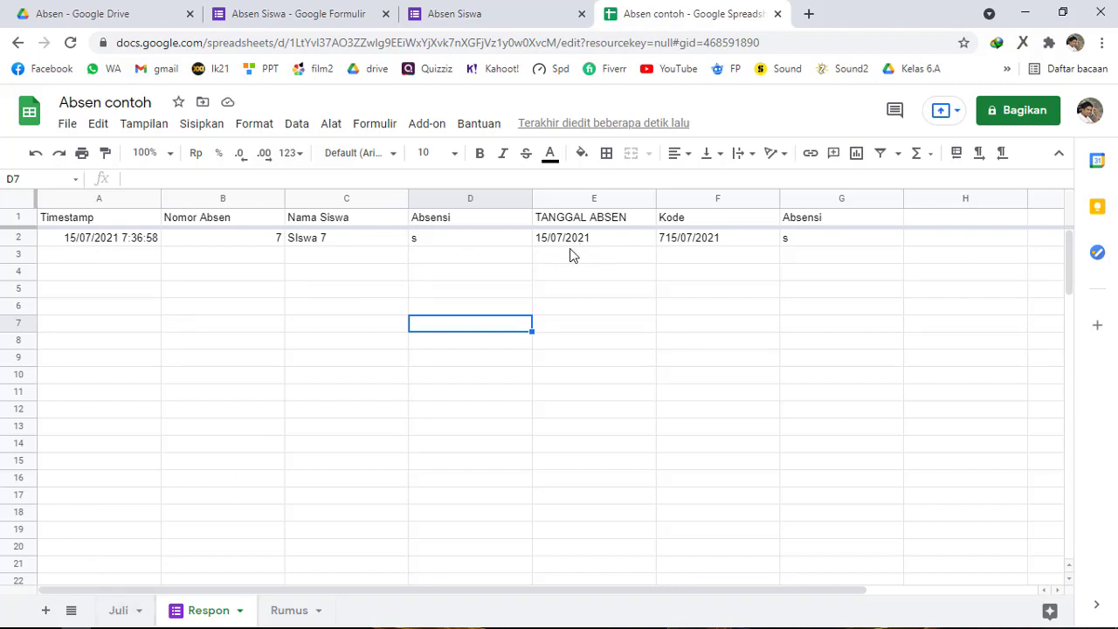
{"action": "left_click", "coordinate": [113, 610]}
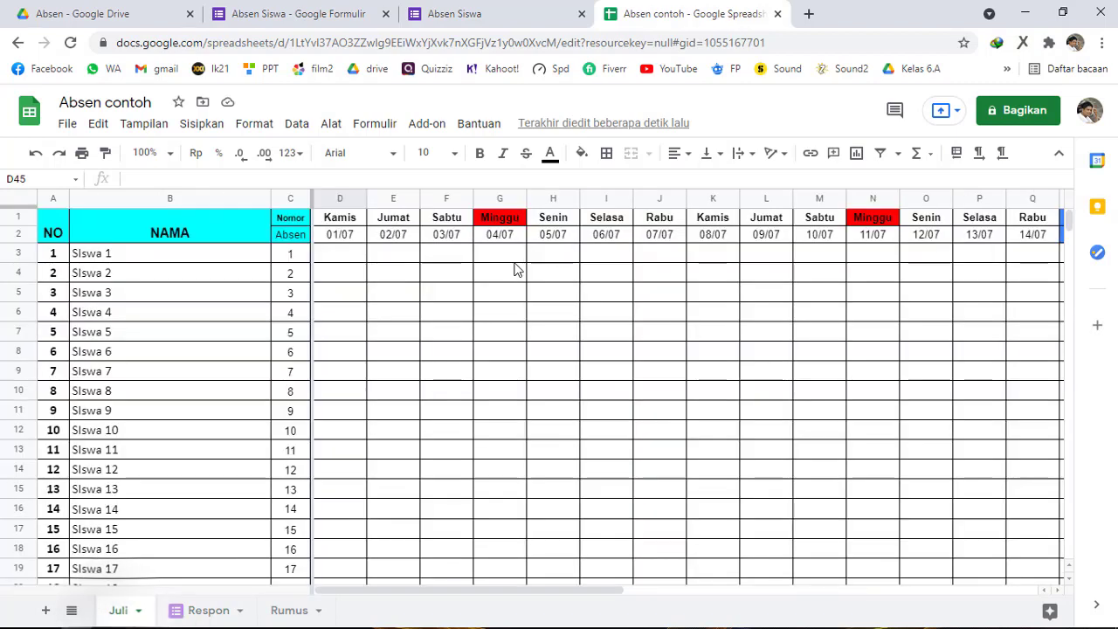
{"action": "left_click_drag", "start_coordinate": [489, 592], "coordinate": [633, 610]}
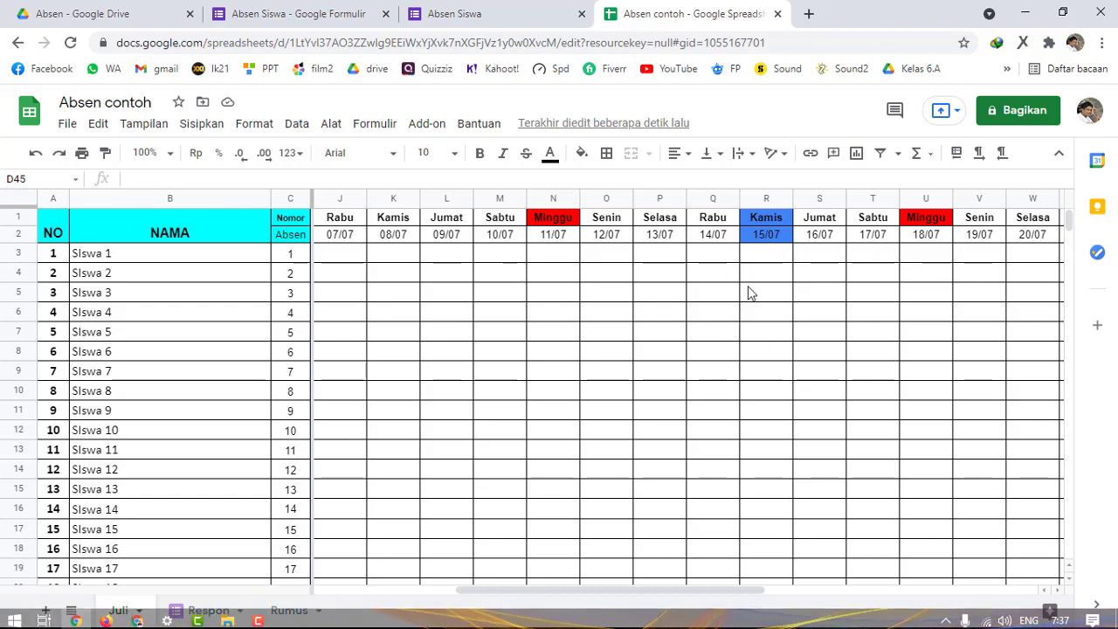
{"action": "left_click_drag", "start_coordinate": [632, 591], "coordinate": [464, 594]}
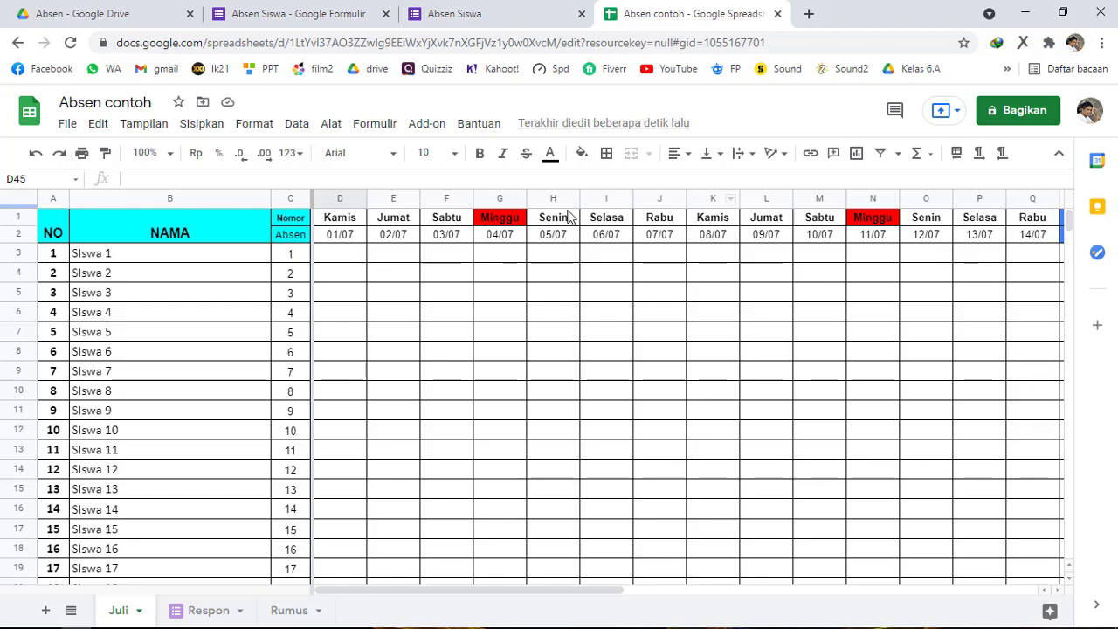
Examine the attendance lookup formula in cell D3 of the Juli sheet and re-enter it unchanged
{"action": "left_click", "coordinate": [345, 254]}
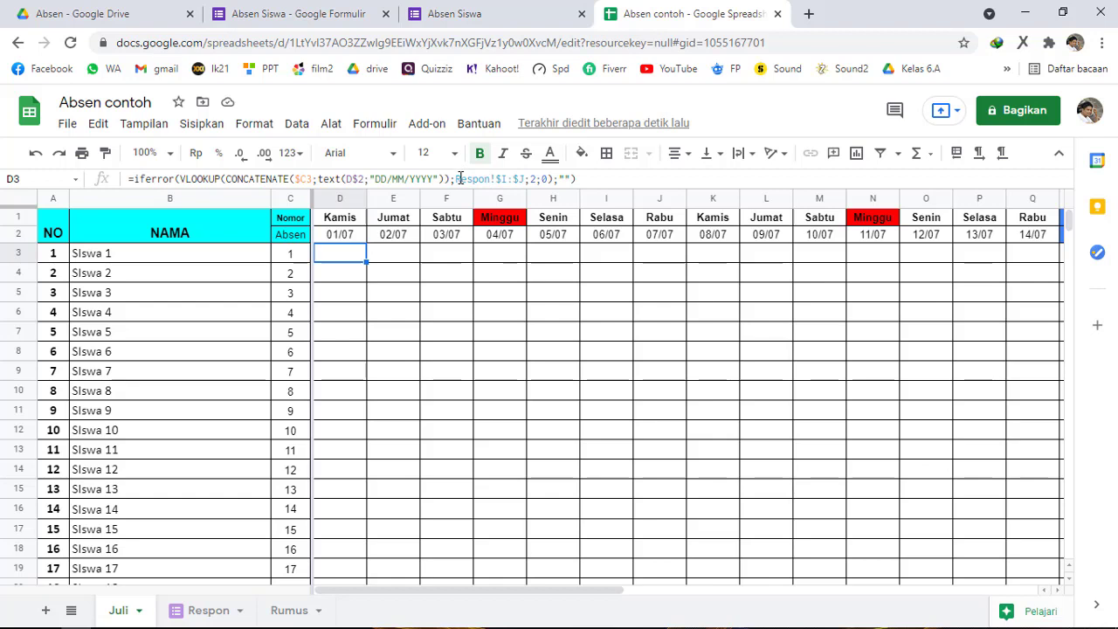
{"action": "left_click", "coordinate": [595, 178]}
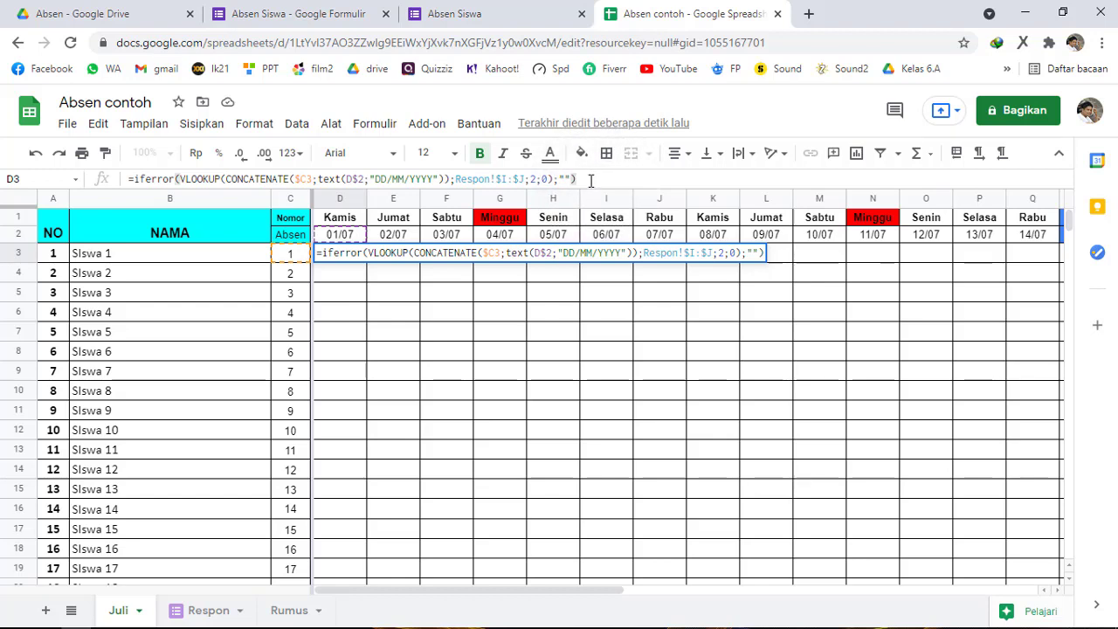
{"action": "key", "text": "Return"}
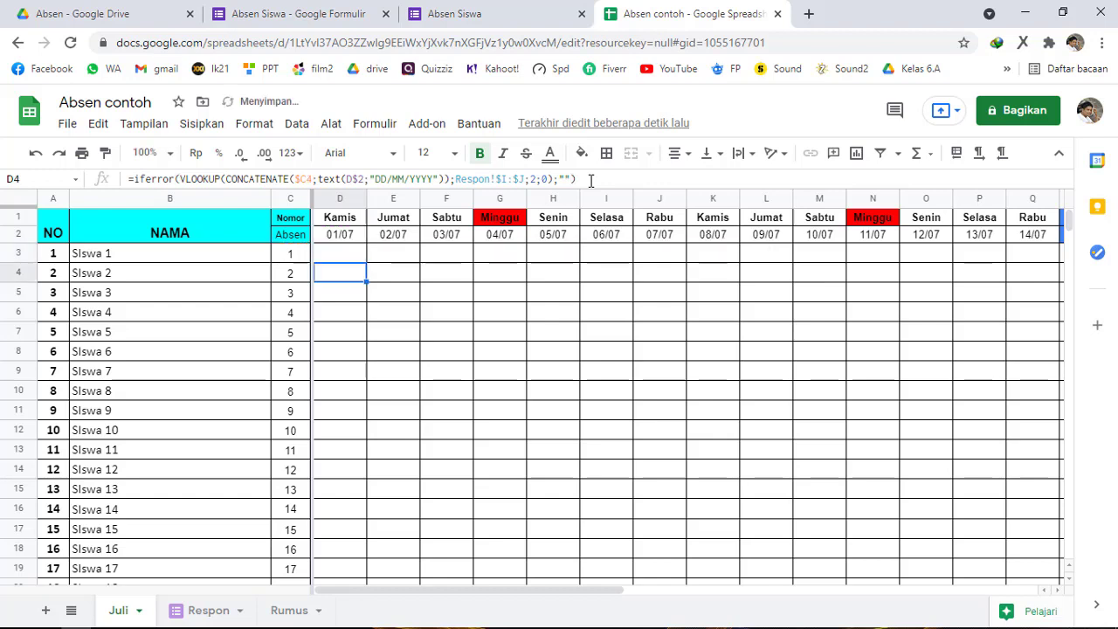
Fill the attendance lookup formula from cell D3 down to row 42 and across to column AH
{"action": "left_click", "coordinate": [347, 250]}
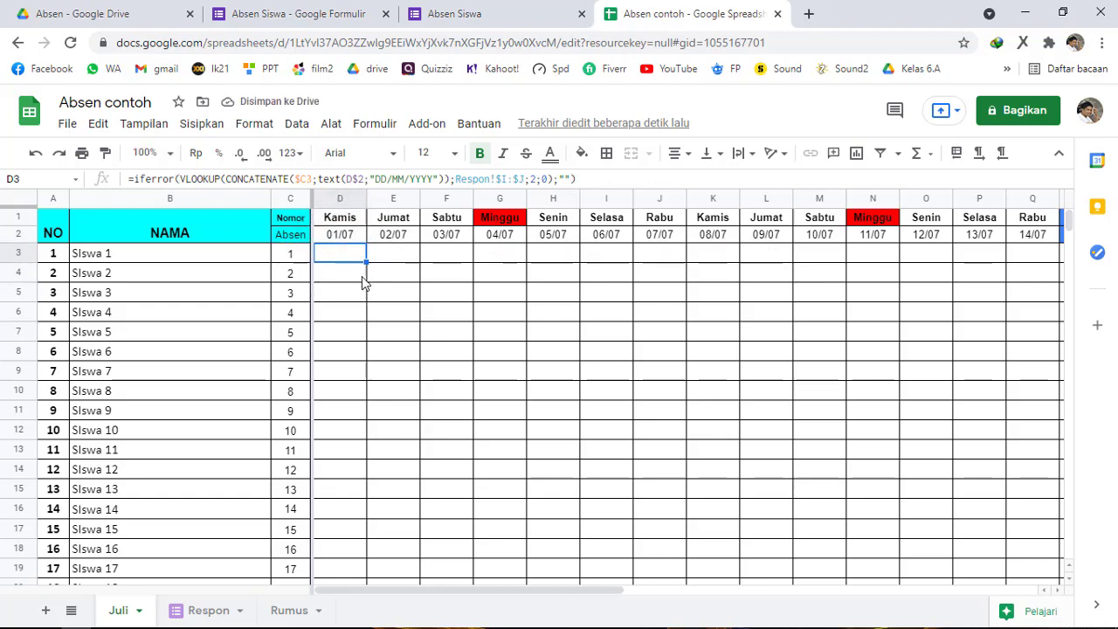
{"action": "scroll", "coordinate": [385, 454], "scroll_direction": "down", "scroll_amount": 6}
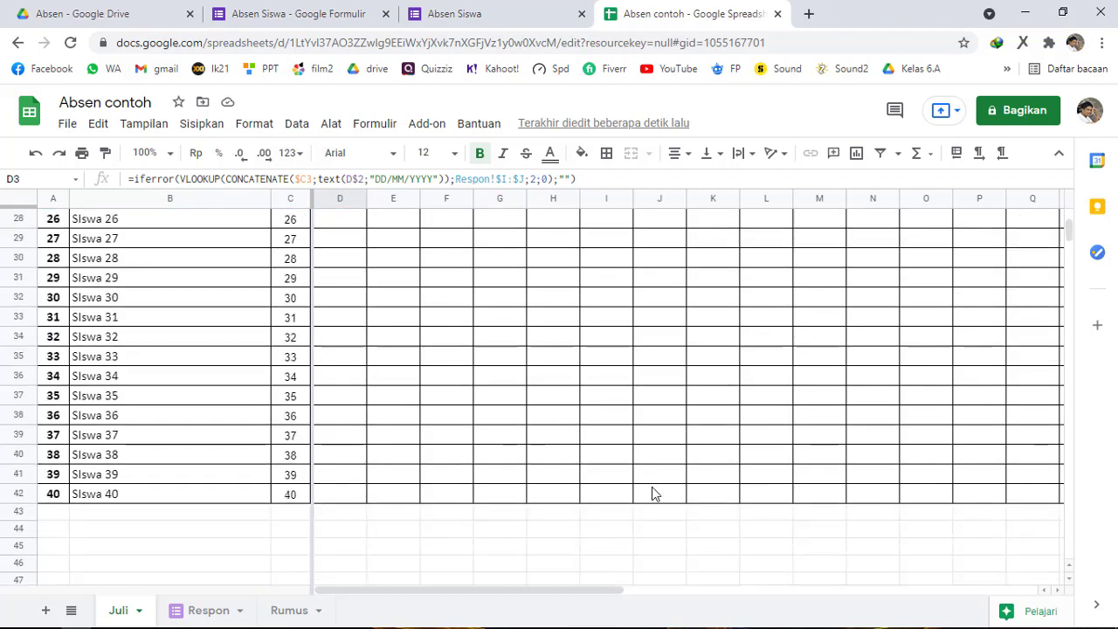
{"action": "scroll", "coordinate": [778, 393], "scroll_direction": "up", "scroll_amount": 6}
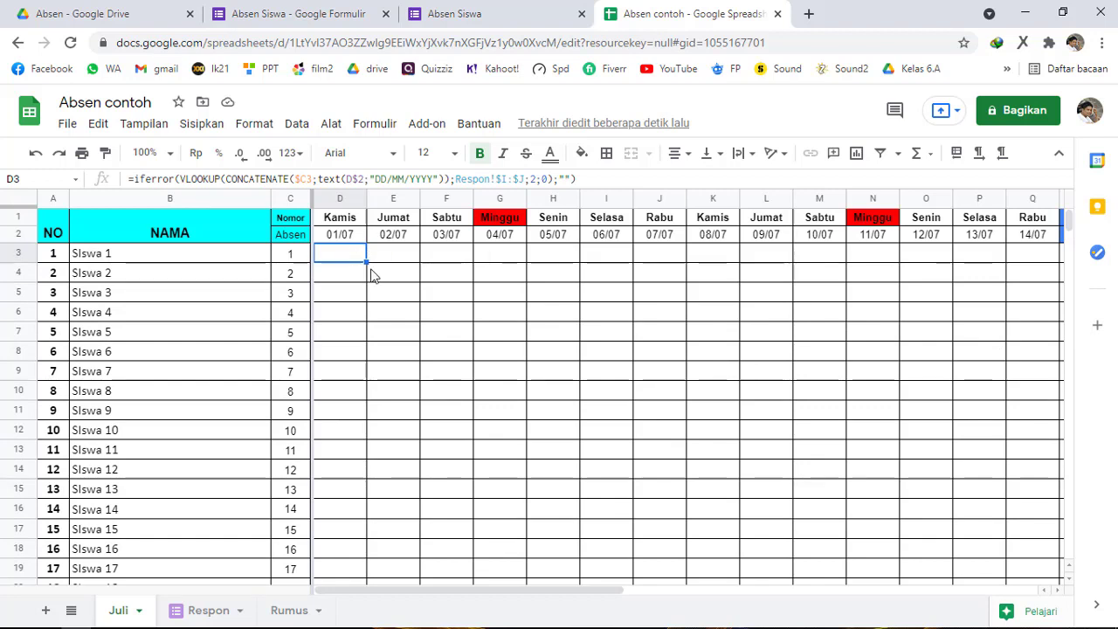
{"action": "left_click_drag", "start_coordinate": [367, 259], "coordinate": [357, 387]}
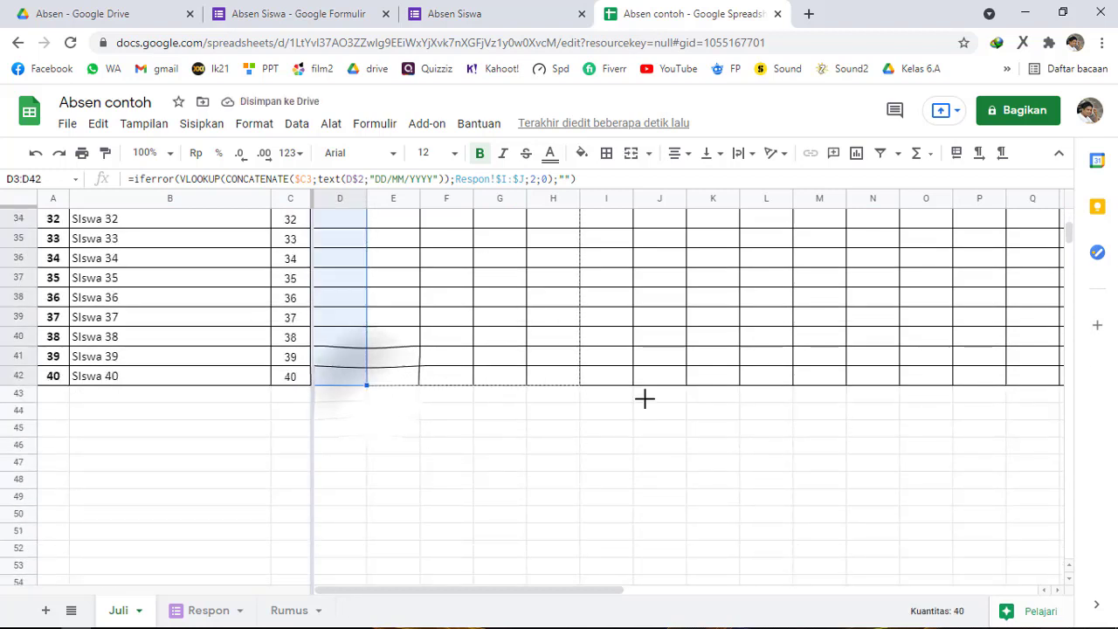
{"action": "scroll", "coordinate": [644, 399], "scroll_direction": "right", "scroll_amount": 2}
{"action": "scroll", "coordinate": [893, 408], "scroll_direction": "right", "scroll_amount": 10}
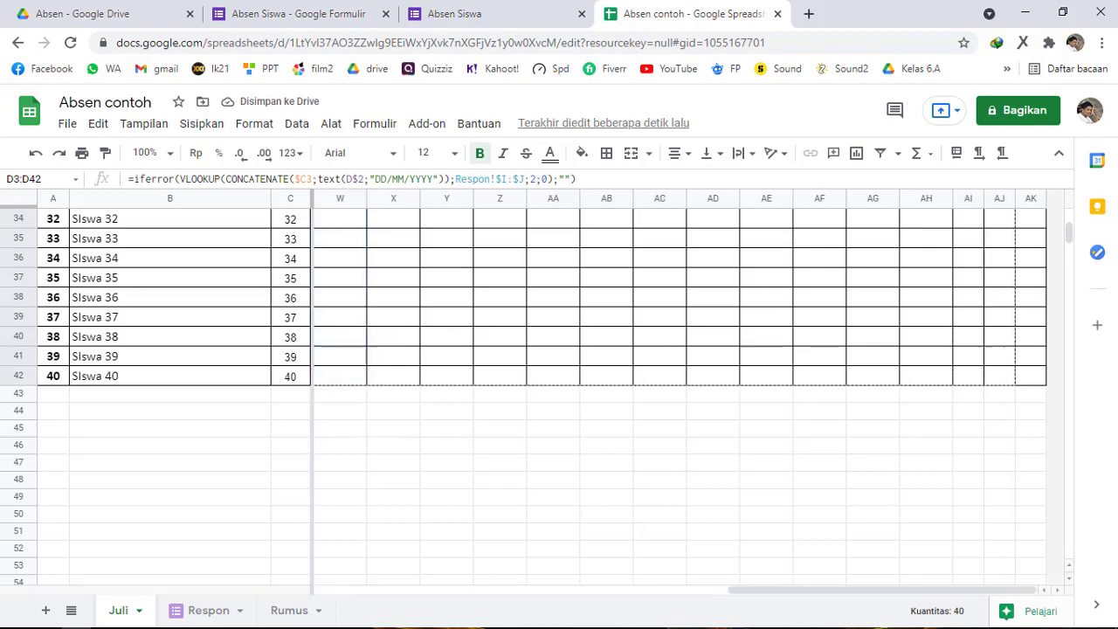
{"action": "left_click_drag", "start_coordinate": [893, 408], "coordinate": [933, 393]}
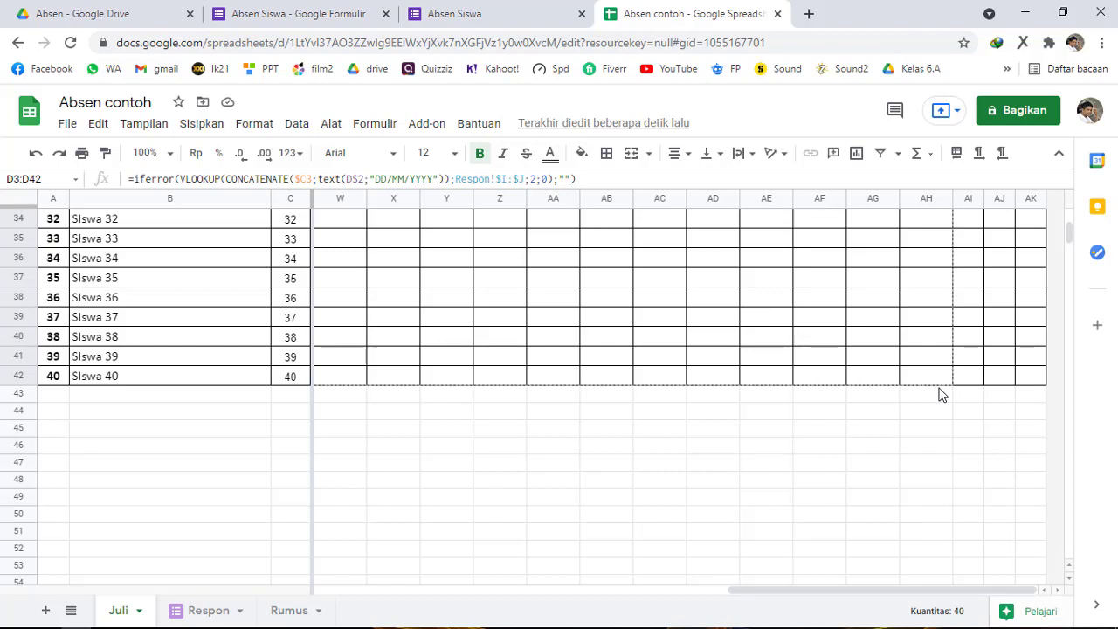
{"action": "mouse_move", "coordinate": [942, 395]}
{"action": "left_mouse_down"}
{"action": "mouse_move", "coordinate": [516, 376]}
{"action": "mouse_move", "coordinate": [947, 399]}
{"action": "mouse_move", "coordinate": [918, 227]}
{"action": "mouse_move", "coordinate": [929, 362]}
{"action": "mouse_move", "coordinate": [948, 384]}
{"action": "left_mouse_up"}
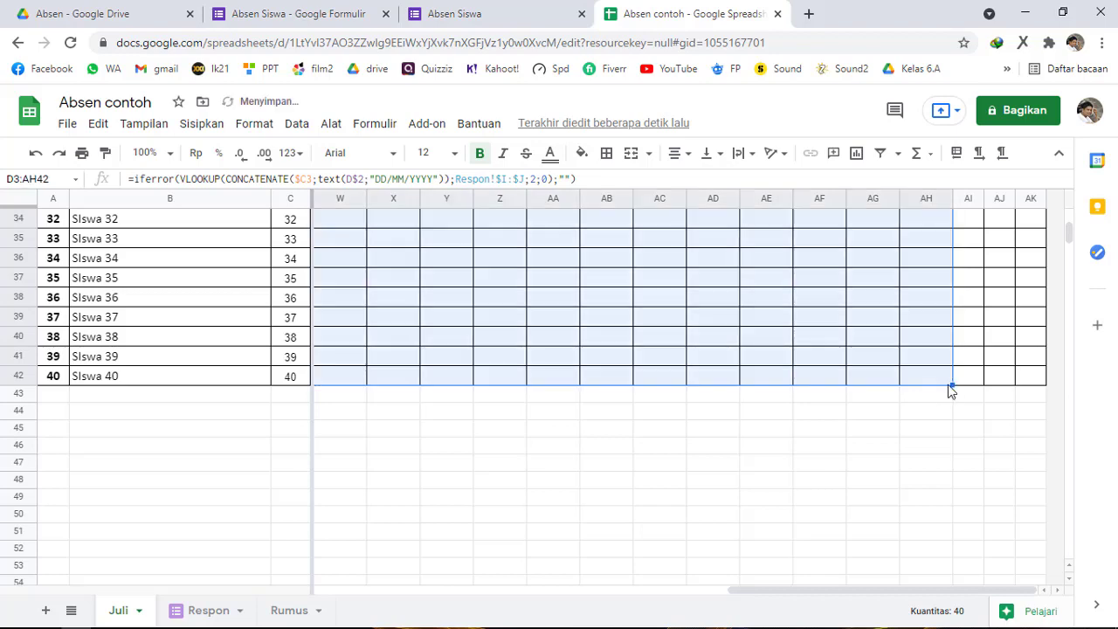
Check the Kehadiran totals and the 15/07 attendance column on the Juli sheet for the submitted response
{"action": "scroll", "coordinate": [961, 514], "scroll_direction": "up", "scroll_amount": 5}
{"action": "scroll", "coordinate": [965, 515], "scroll_direction": "up", "scroll_amount": 6}
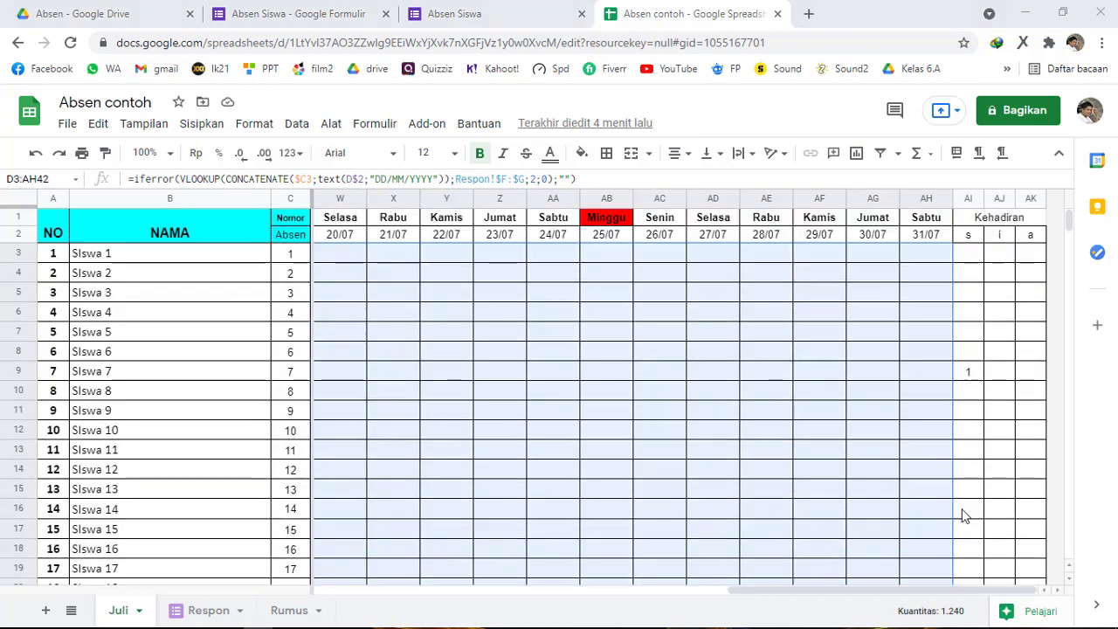
{"action": "left_click_drag", "start_coordinate": [874, 592], "coordinate": [676, 611]}
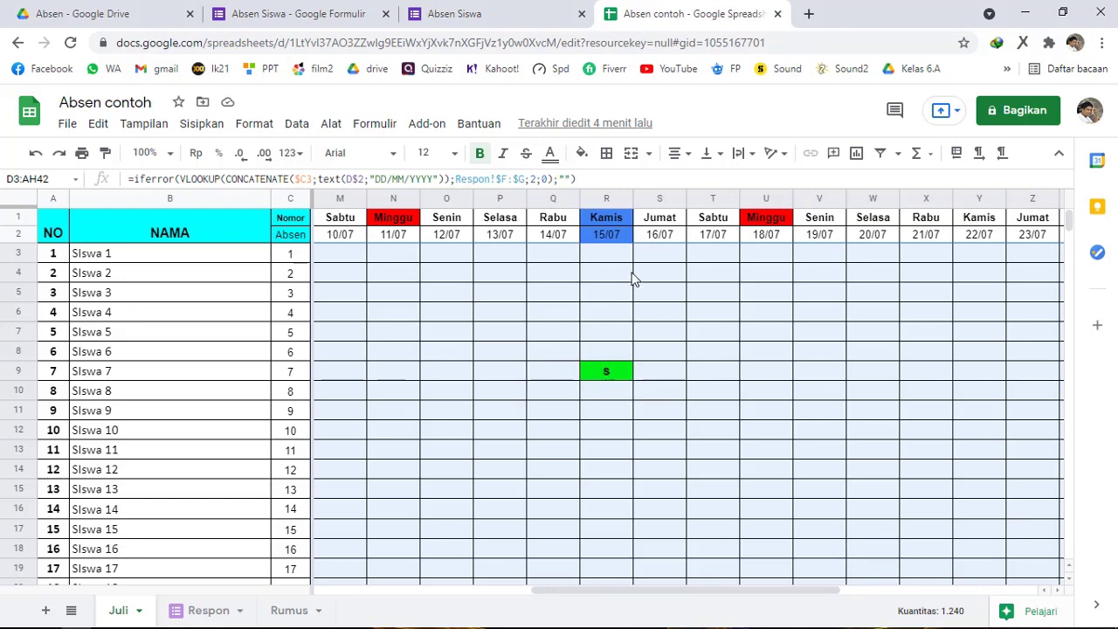
{"action": "left_click", "coordinate": [594, 337]}
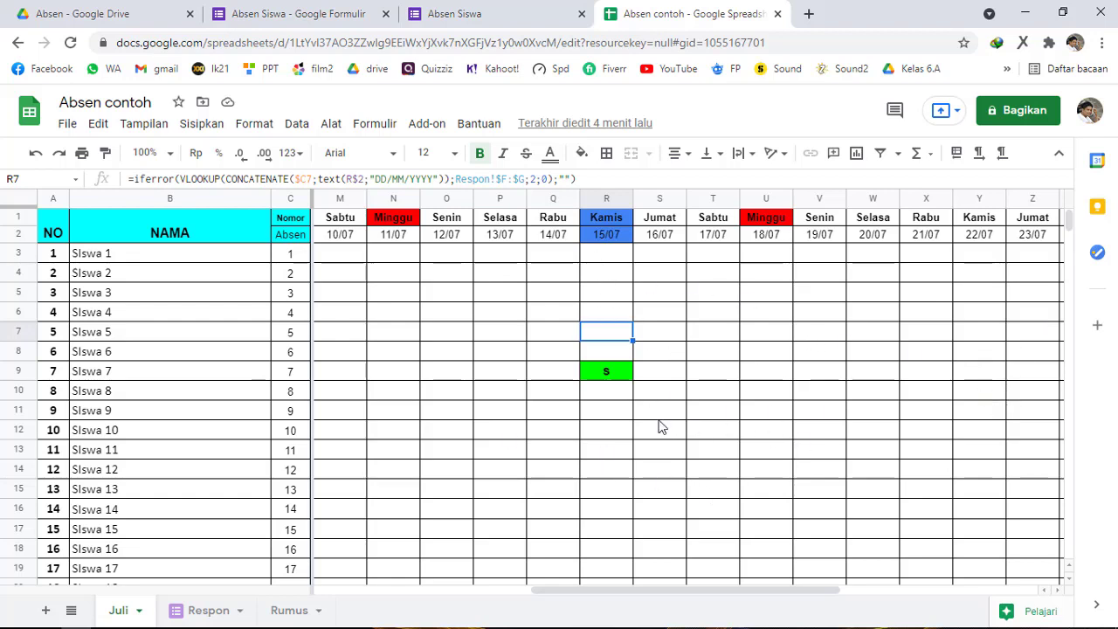
{"action": "left_click_drag", "start_coordinate": [699, 590], "coordinate": [704, 515]}
{"action": "left_click", "coordinate": [606, 272]}
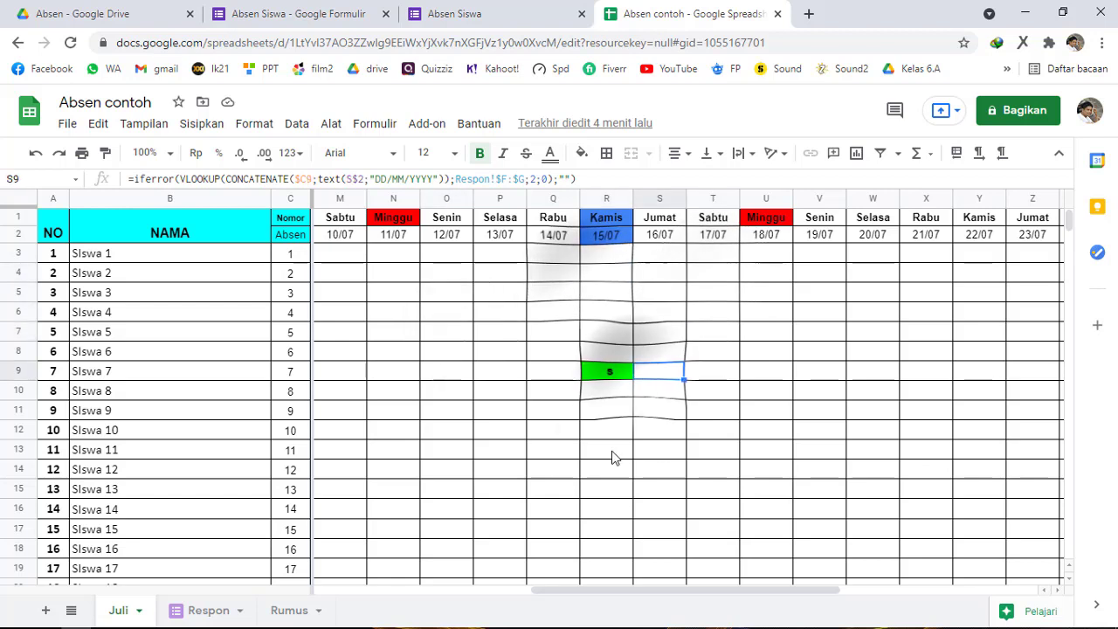
{"action": "left_click", "coordinate": [505, 429]}
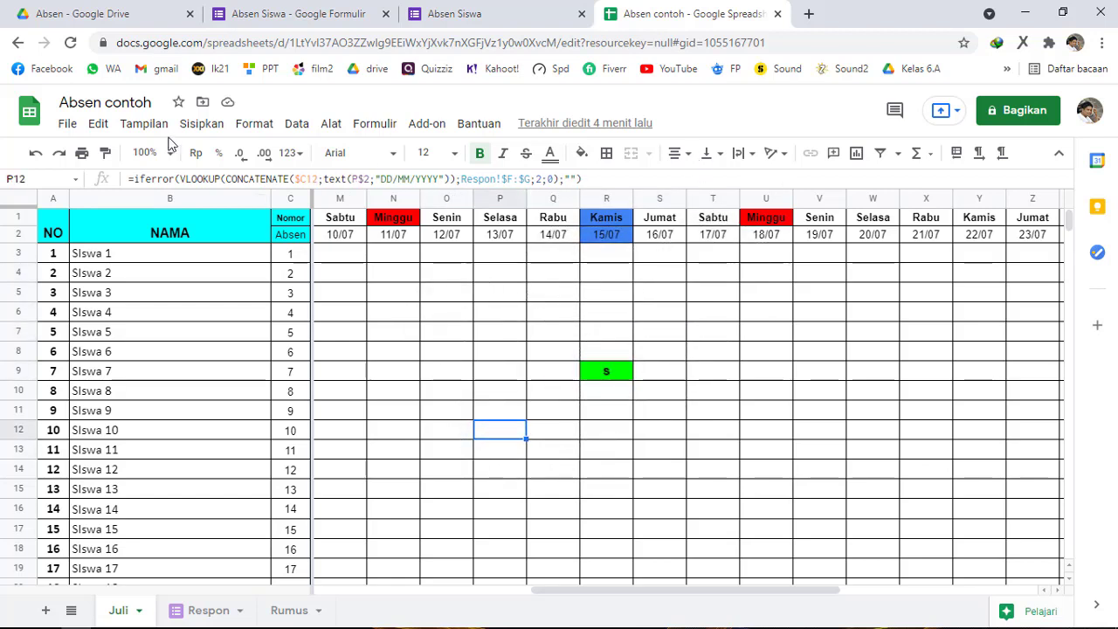
Open the conditional formatting rule for non-empty cells in D3:AH42 and try a blue, then a red fill
{"action": "left_click", "coordinate": [256, 125]}
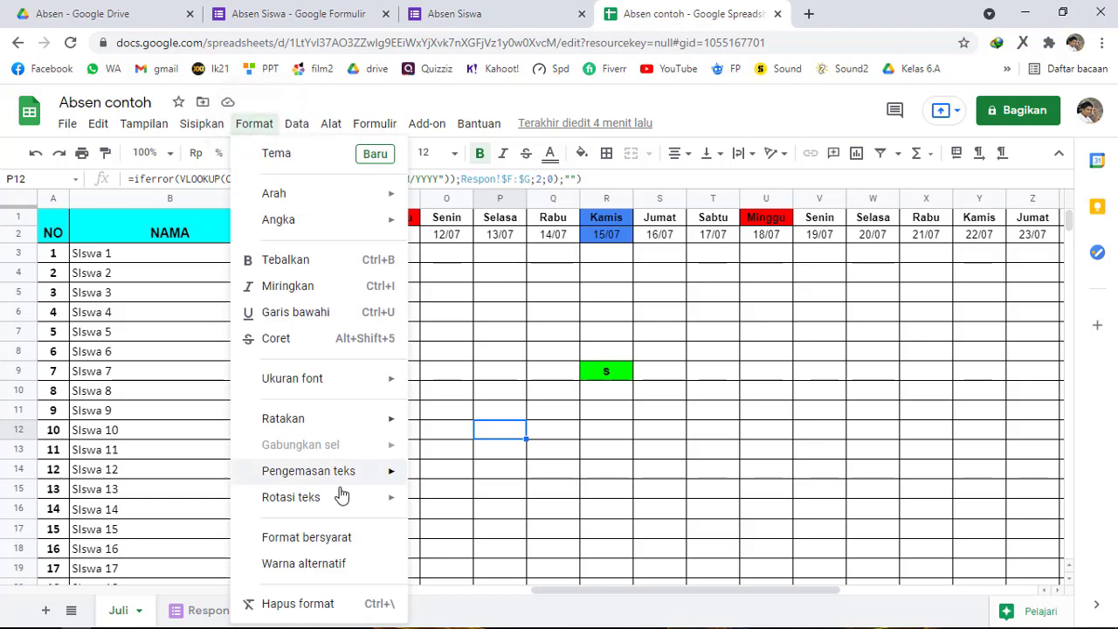
{"action": "left_click", "coordinate": [281, 539]}
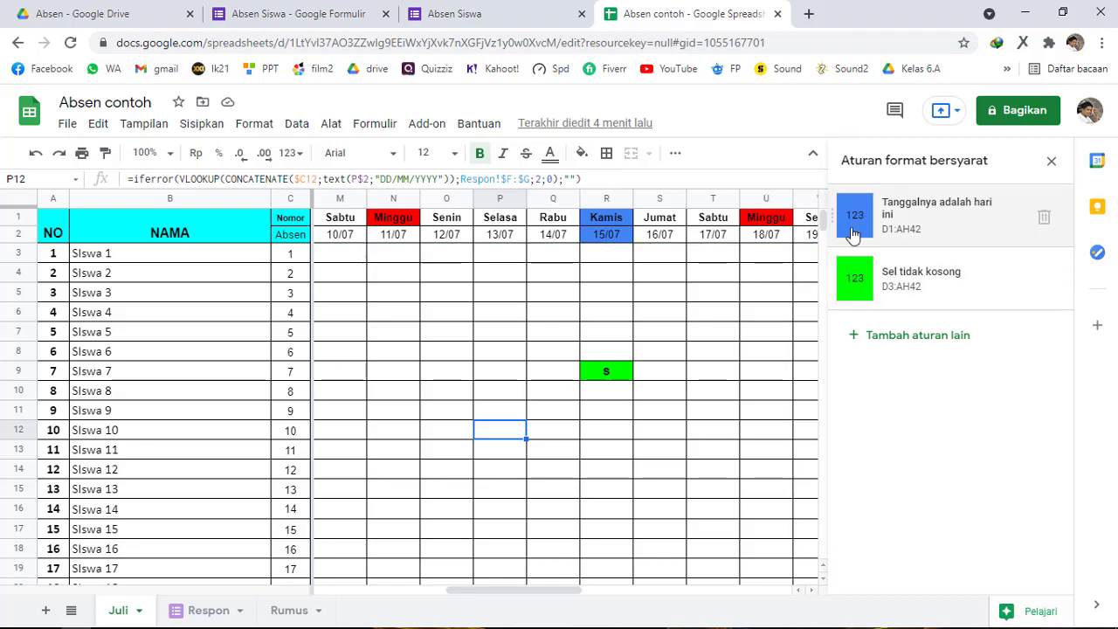
{"action": "left_click", "coordinate": [880, 288]}
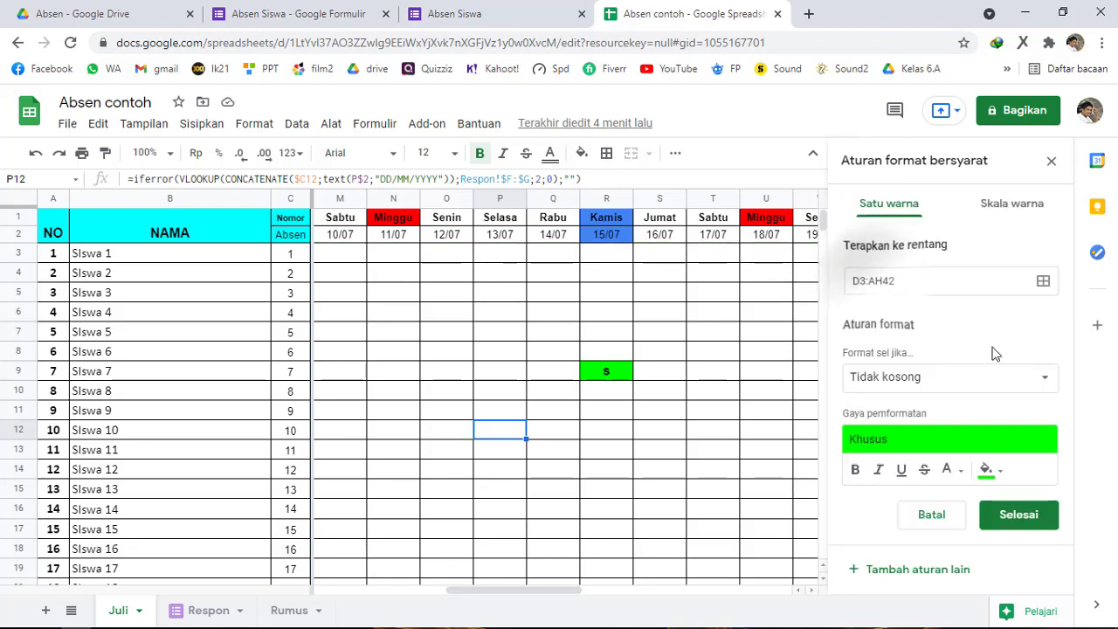
{"action": "left_click", "coordinate": [990, 469]}
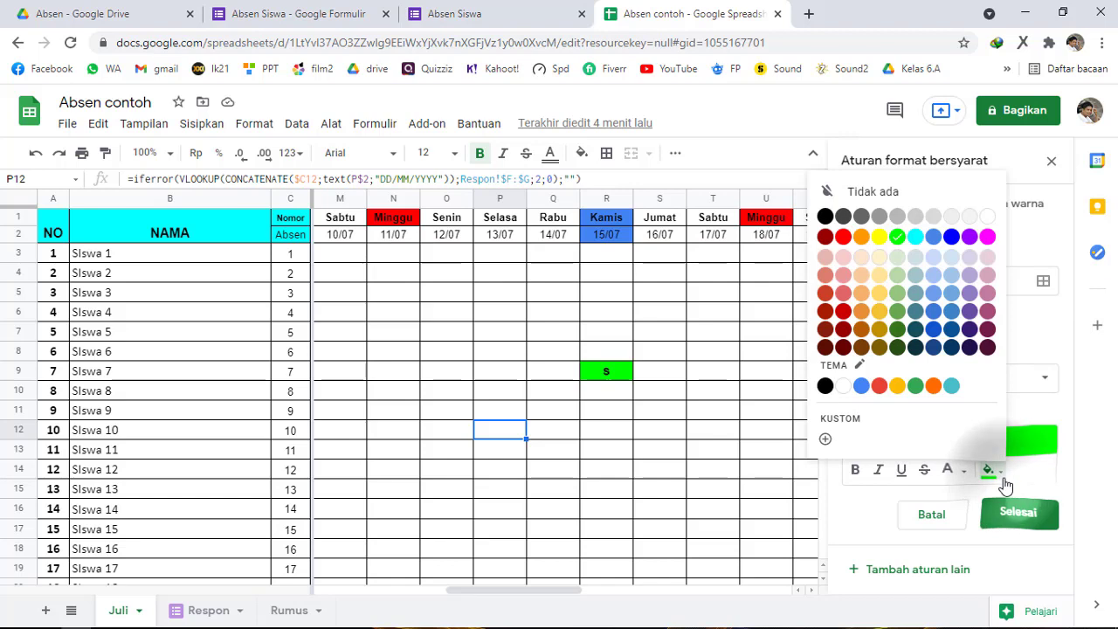
{"action": "left_click", "coordinate": [862, 386]}
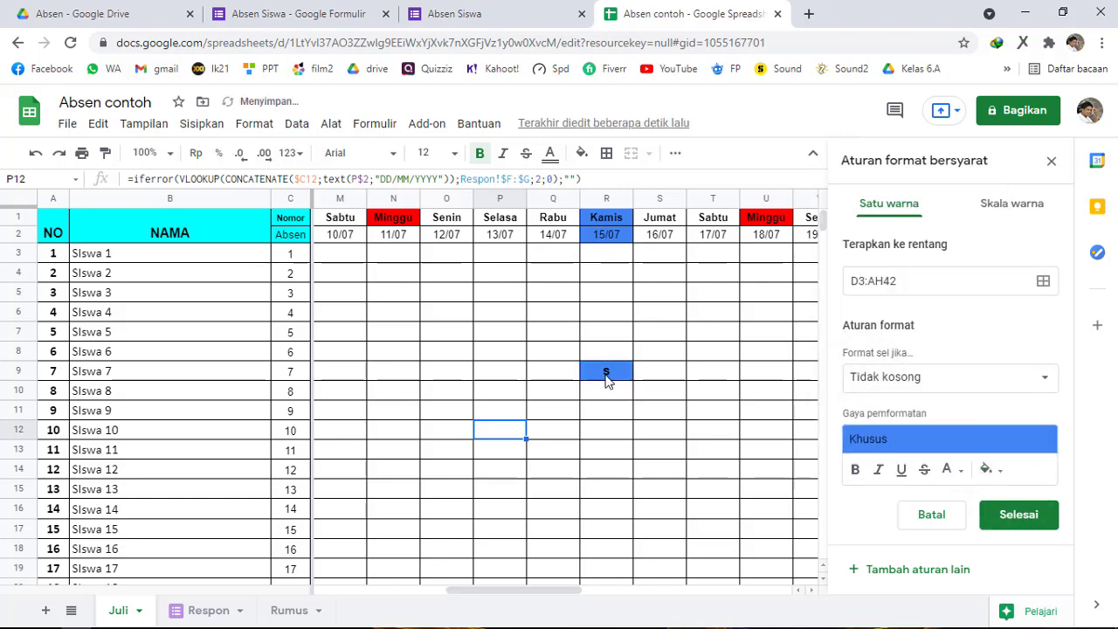
{"action": "left_click", "coordinate": [988, 470]}
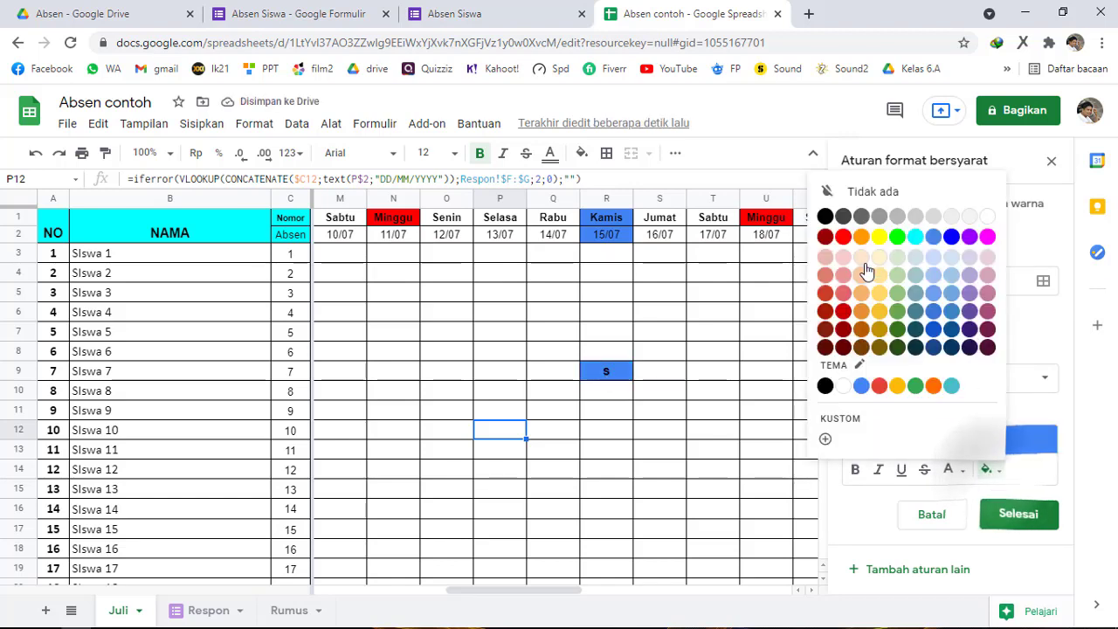
{"action": "left_click", "coordinate": [841, 240]}
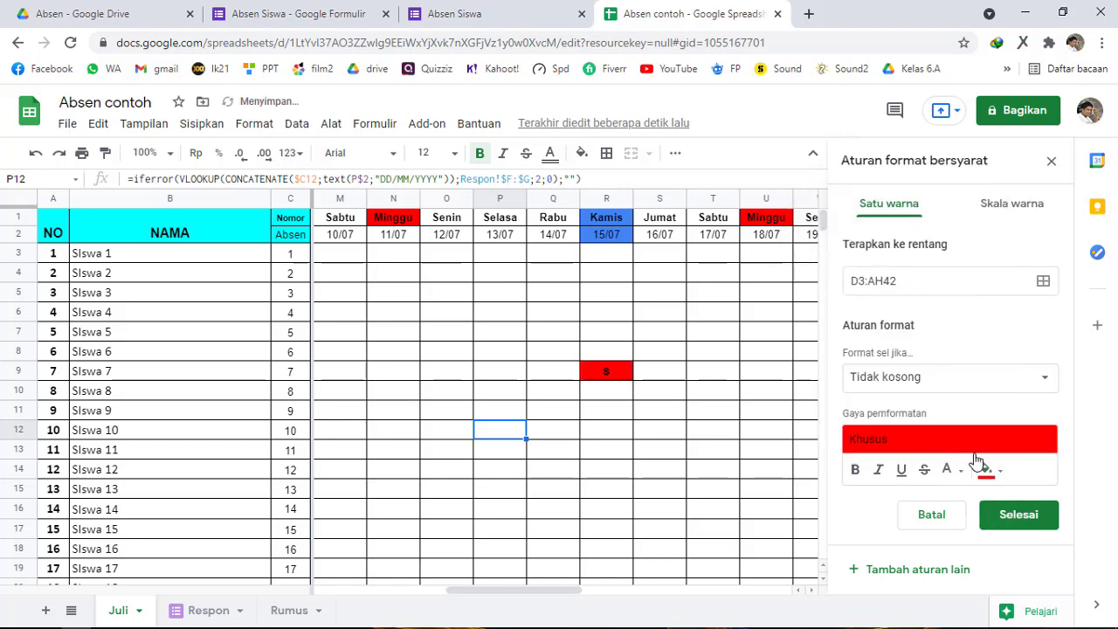
Set the fill of the non-empty cells rule for D3:AH42 back to green and save the rule
{"action": "left_click", "coordinate": [994, 474]}
{"action": "left_click", "coordinate": [889, 242]}
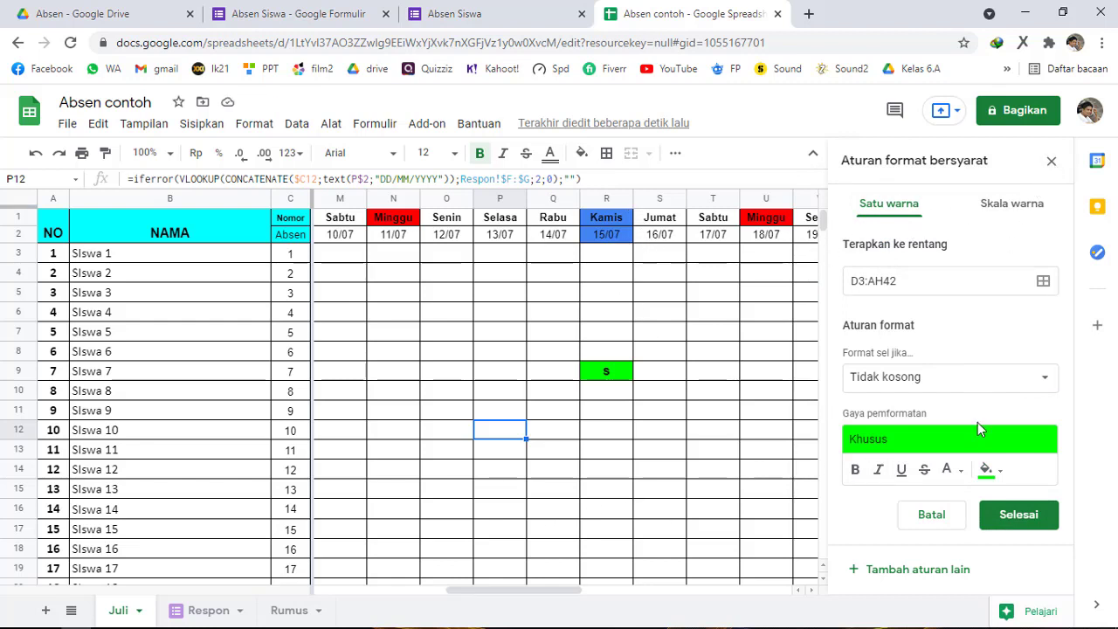
{"action": "left_click", "coordinate": [1019, 515]}
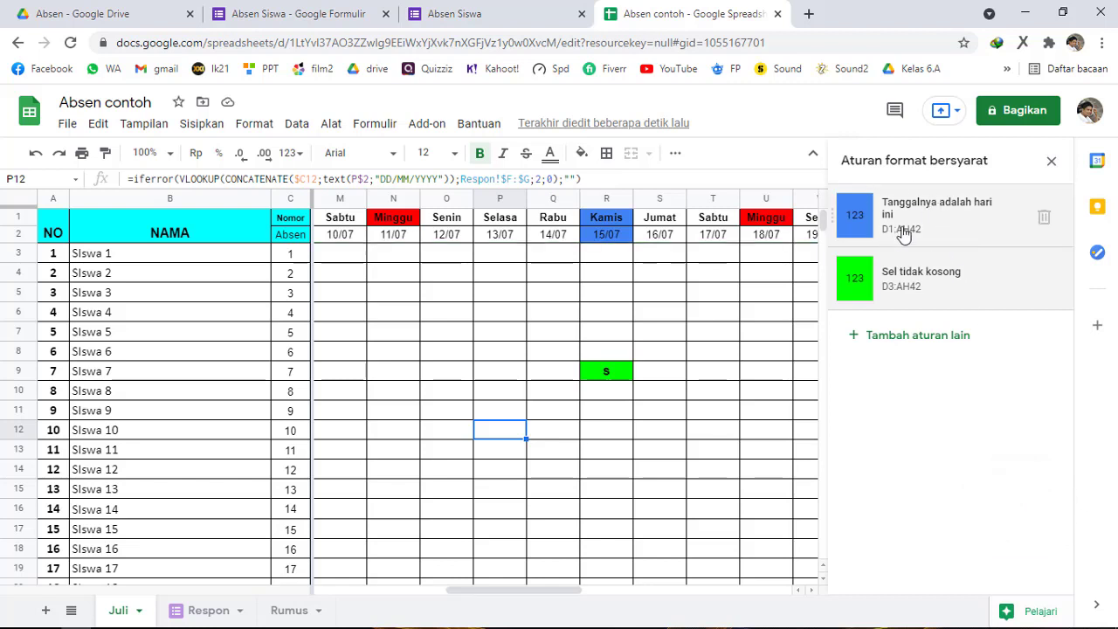
Change the fill of the rule highlighting today's date in D1:AH42 to yellow and save the rule
{"action": "left_click", "coordinate": [947, 218]}
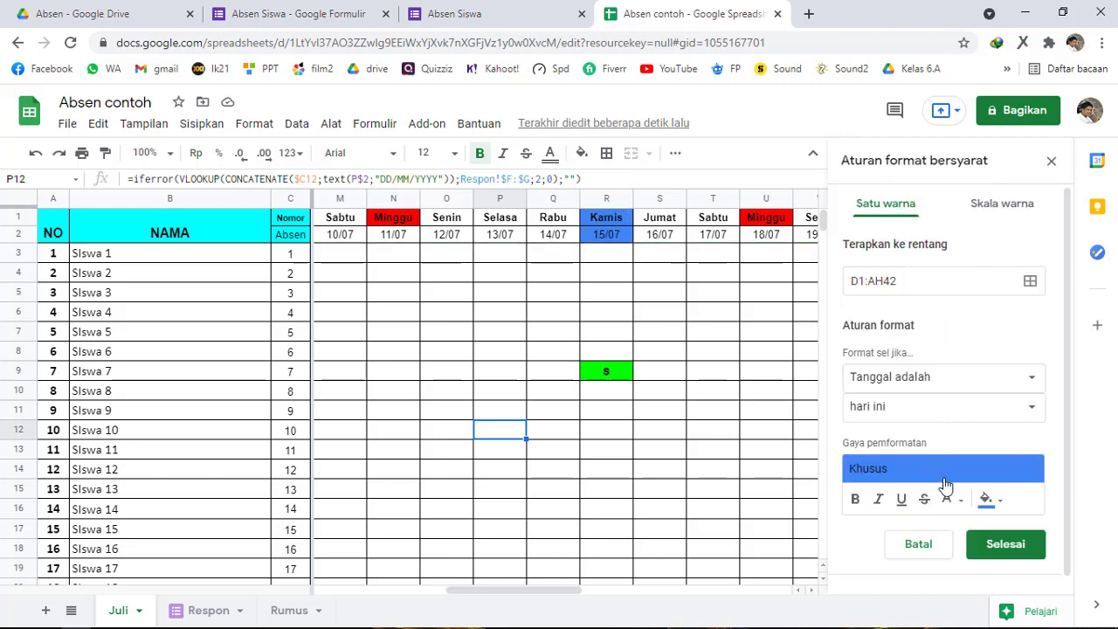
{"action": "left_click", "coordinate": [988, 502]}
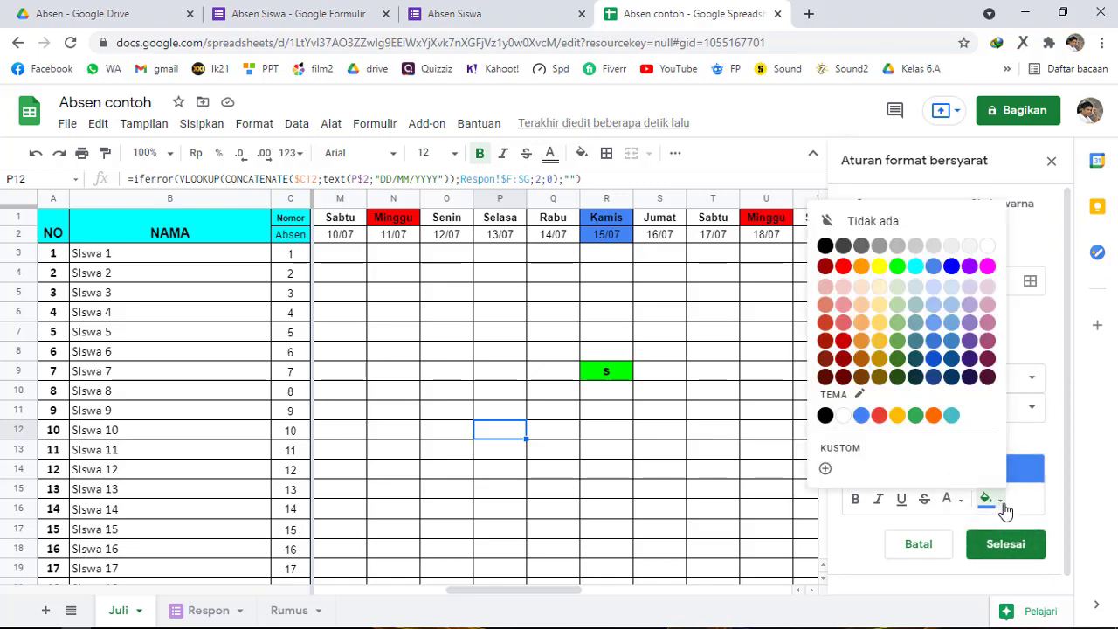
{"action": "left_click", "coordinate": [879, 266]}
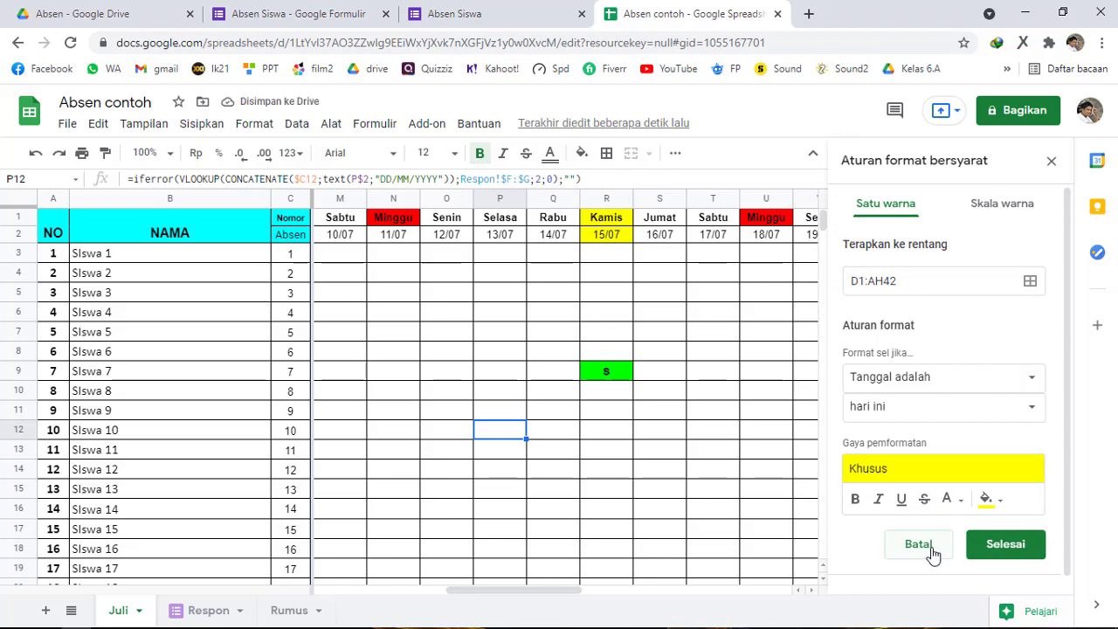
{"action": "left_click", "coordinate": [1007, 550]}
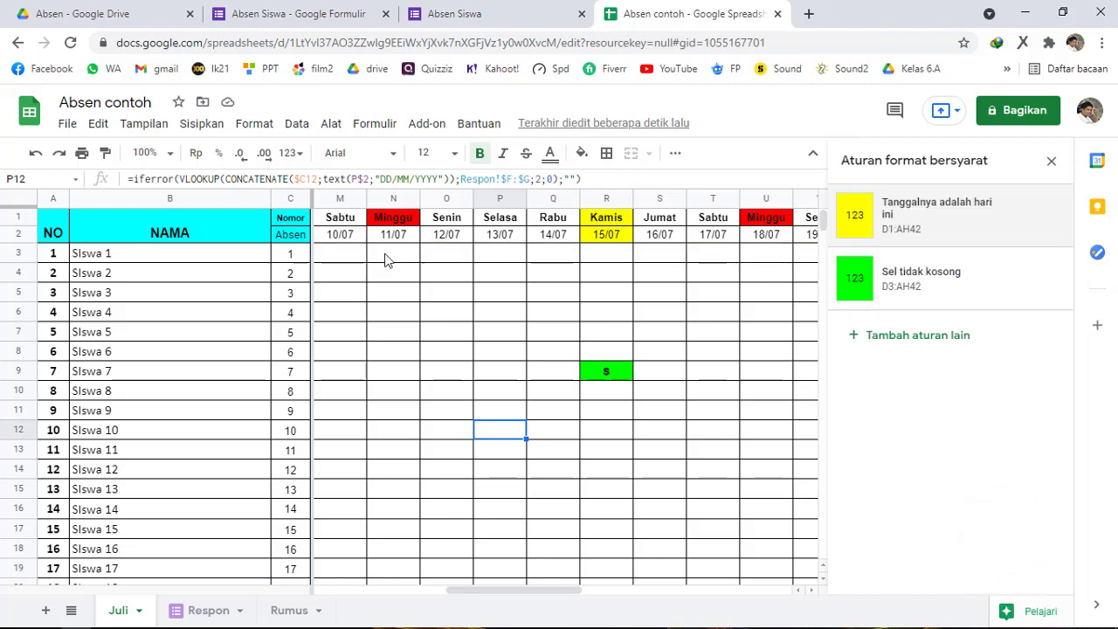
Check the conditional formatting rules applied to the Minggu header in N1, close the rules list and review the Juli sheet from its first date
{"action": "left_click", "coordinate": [399, 224]}
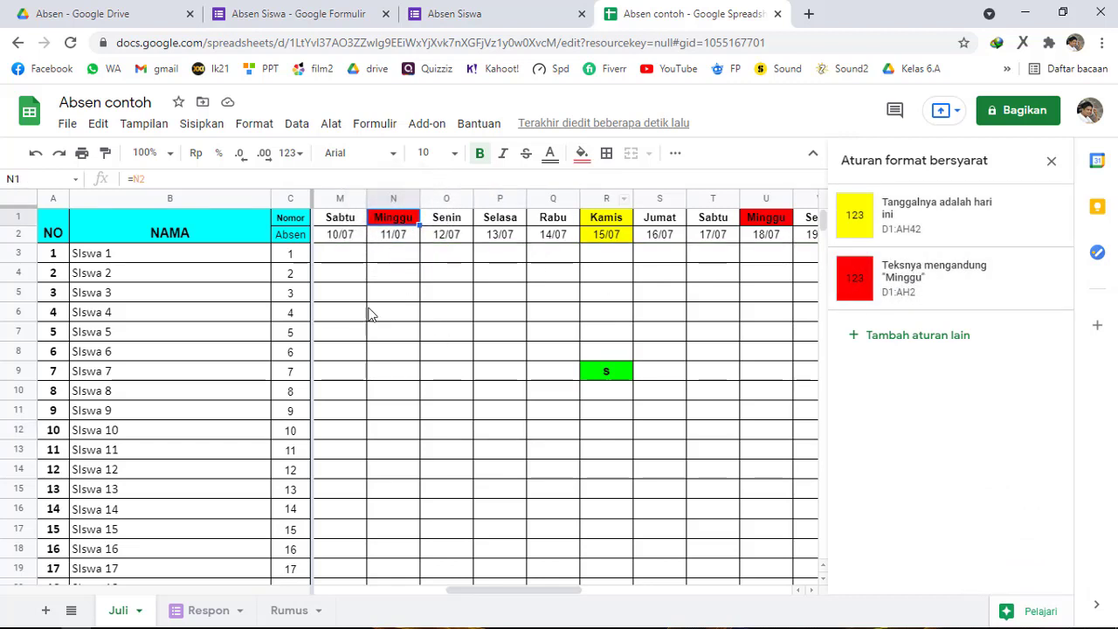
{"action": "left_click", "coordinate": [1052, 161]}
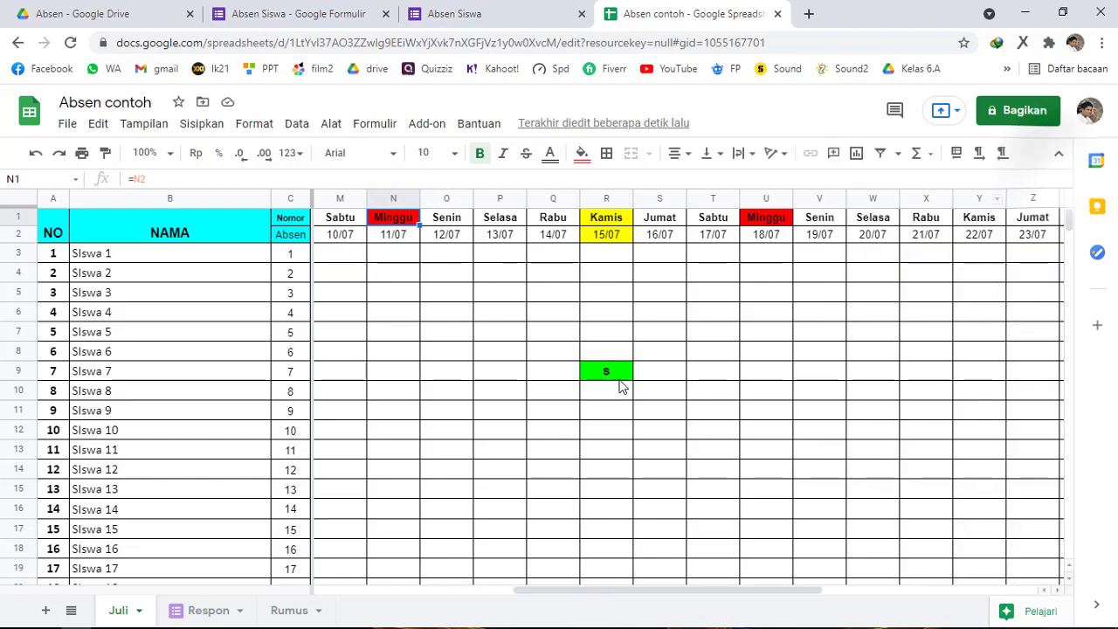
{"action": "mouse_move", "coordinate": [606, 592]}
{"action": "left_mouse_down"}
{"action": "mouse_move", "coordinate": [736, 594]}
{"action": "mouse_move", "coordinate": [427, 621]}
{"action": "mouse_move", "coordinate": [411, 611]}
{"action": "left_mouse_up"}
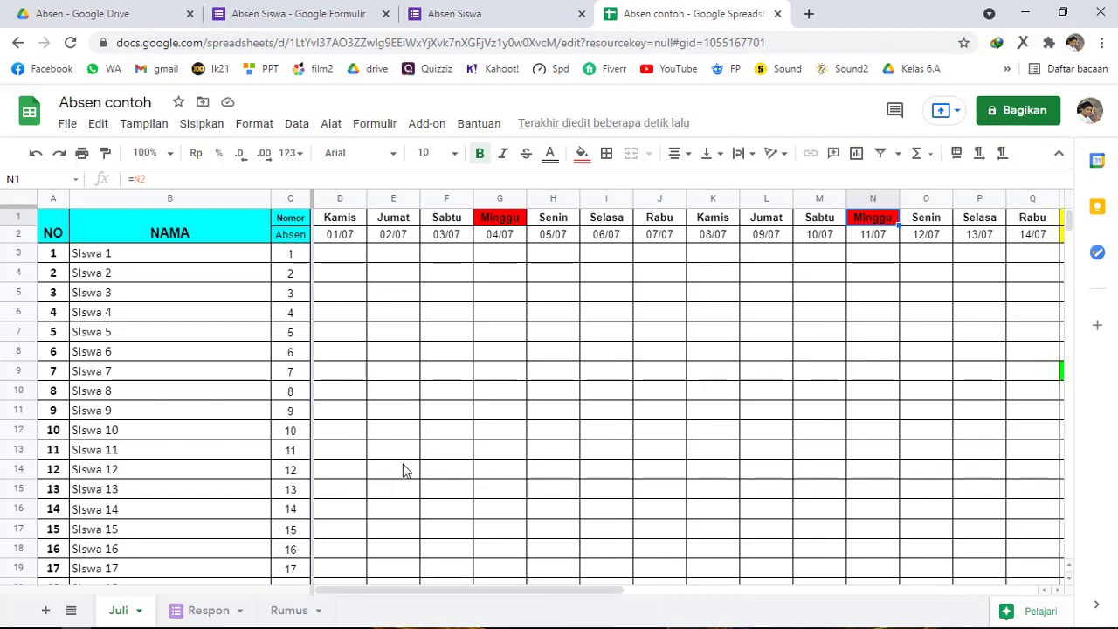
{"action": "scroll", "coordinate": [404, 469], "scroll_direction": "down", "scroll_amount": 4}
{"action": "scroll", "coordinate": [432, 492], "scroll_direction": "up", "scroll_amount": 5}
Duplicate the Juli sheet and rename the copy Agustus
{"action": "right_click", "coordinate": [127, 618]}
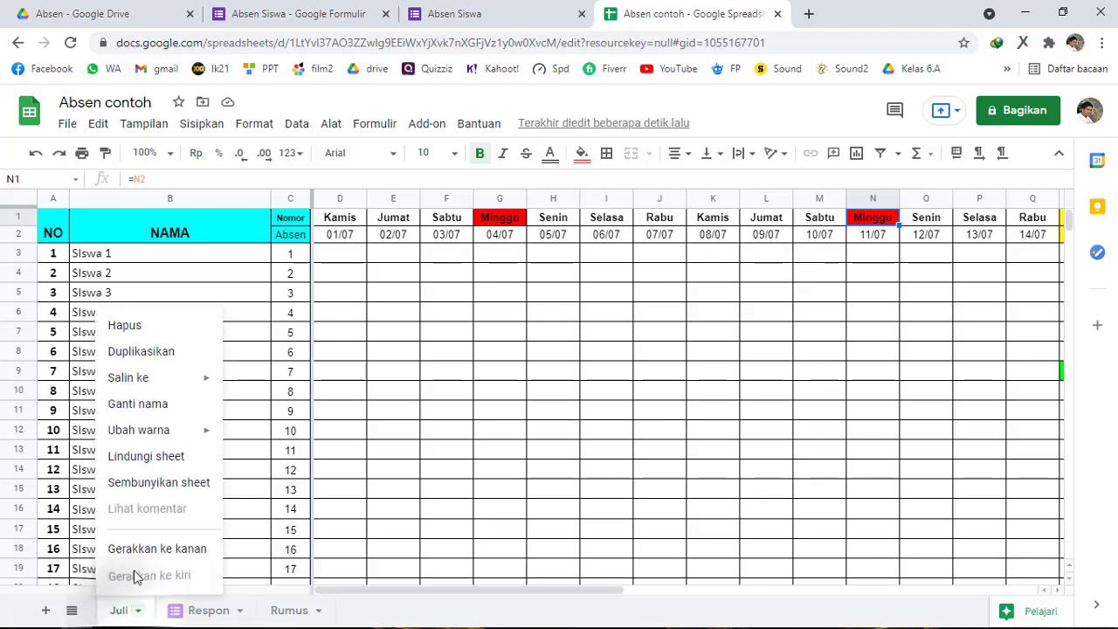
{"action": "left_click", "coordinate": [163, 363]}
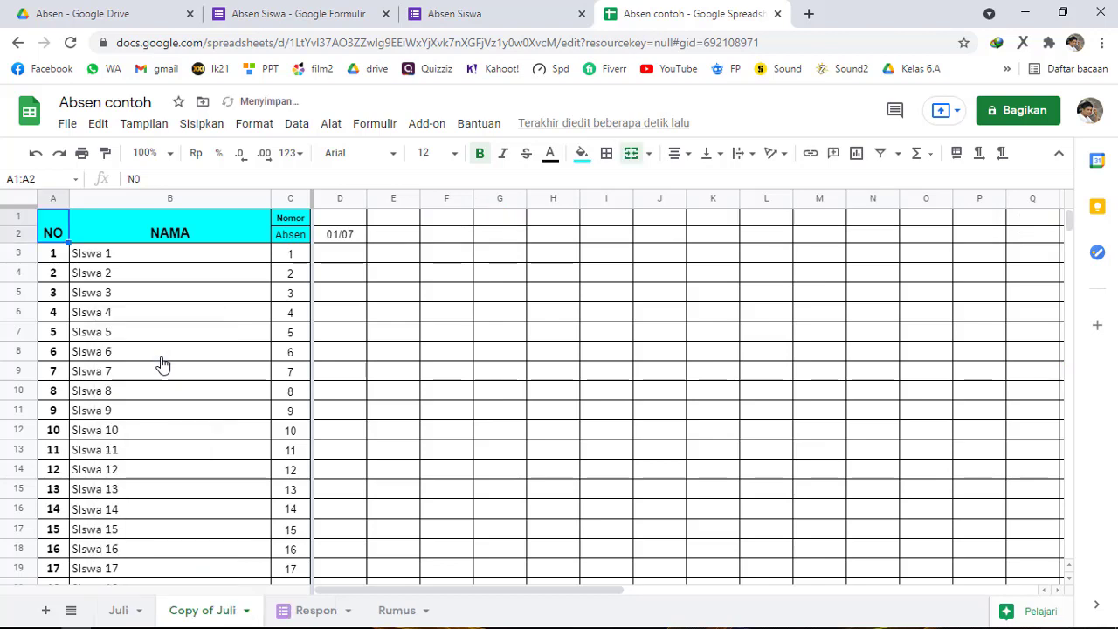
{"action": "right_click", "coordinate": [199, 611]}
{"action": "left_click", "coordinate": [233, 407]}
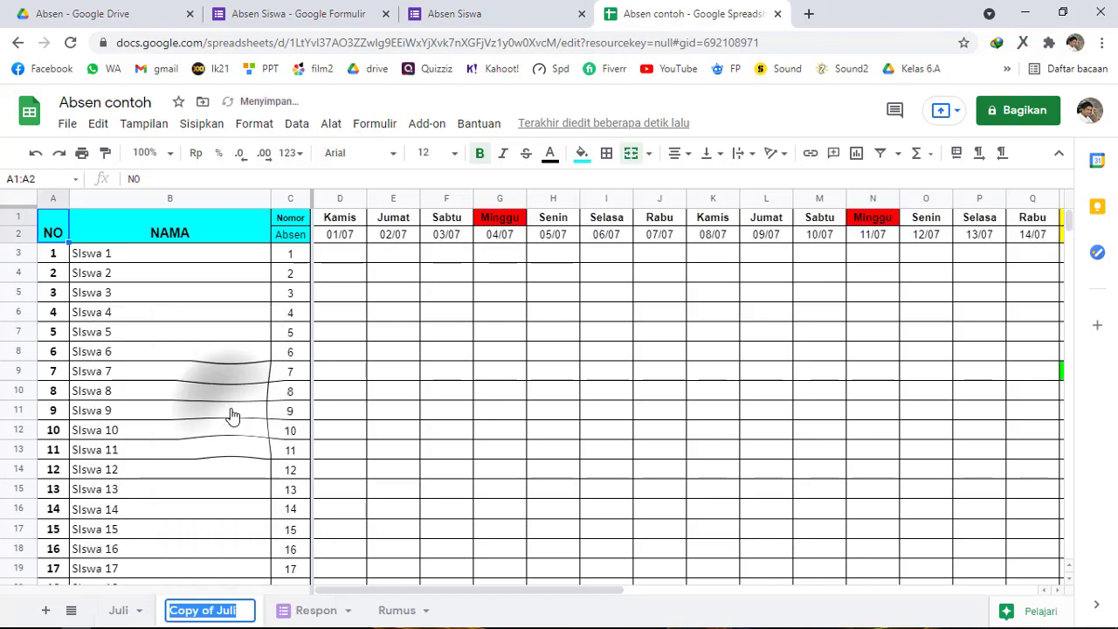
{"action": "type", "text": "Agus"}
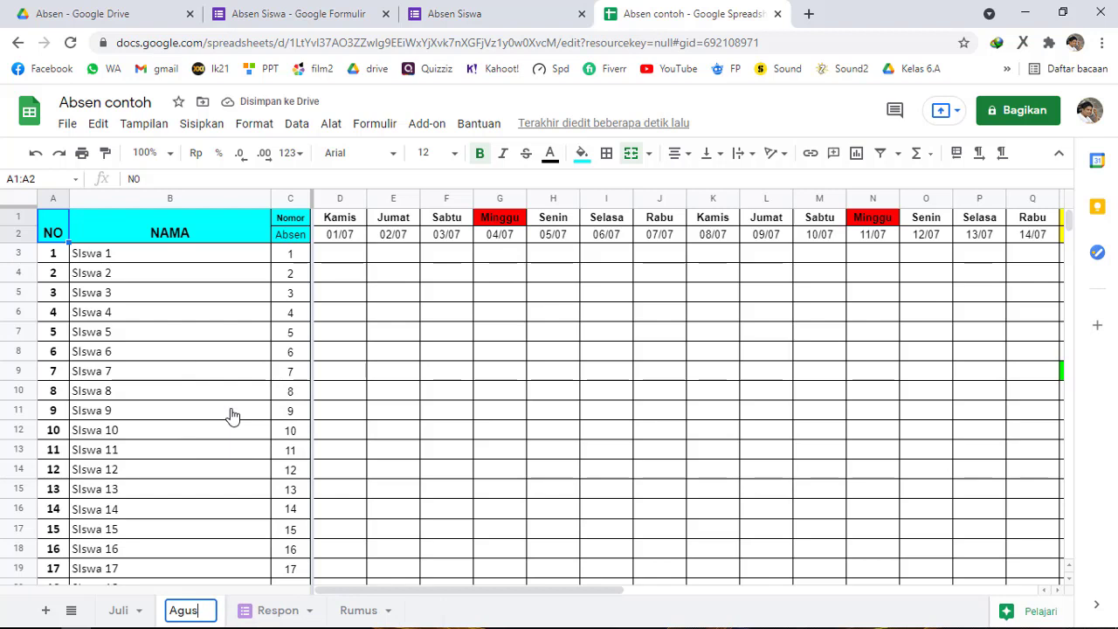
{"action": "type", "text": "tus"}
{"action": "key", "text": "Return"}
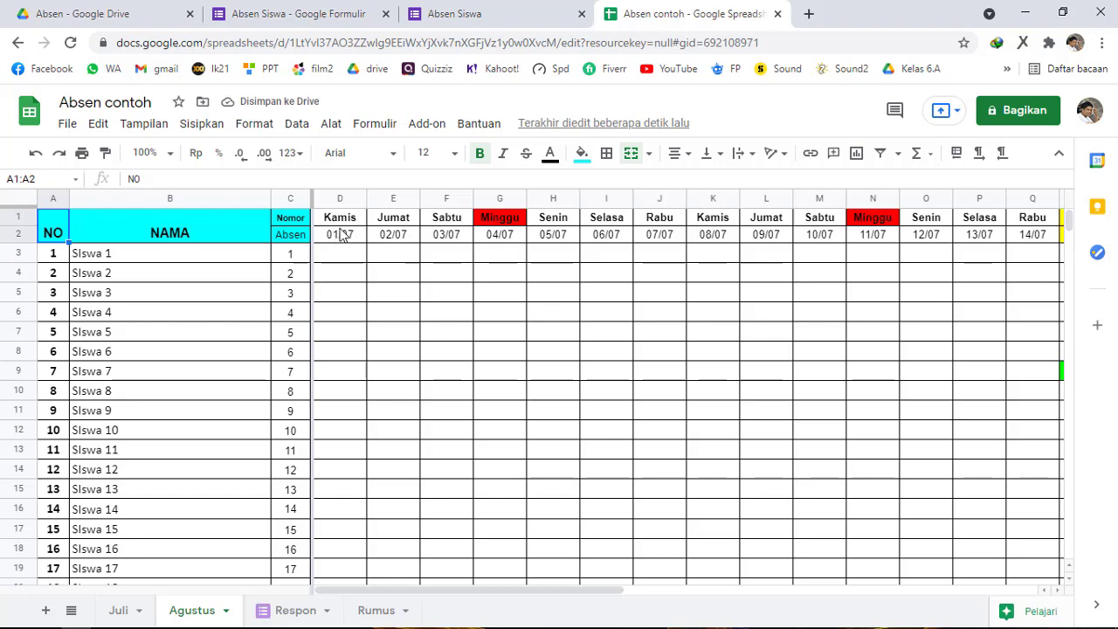
Set the starting date in D2 of the Agustus sheet to 01/08/2021
{"action": "left_click", "coordinate": [343, 234]}
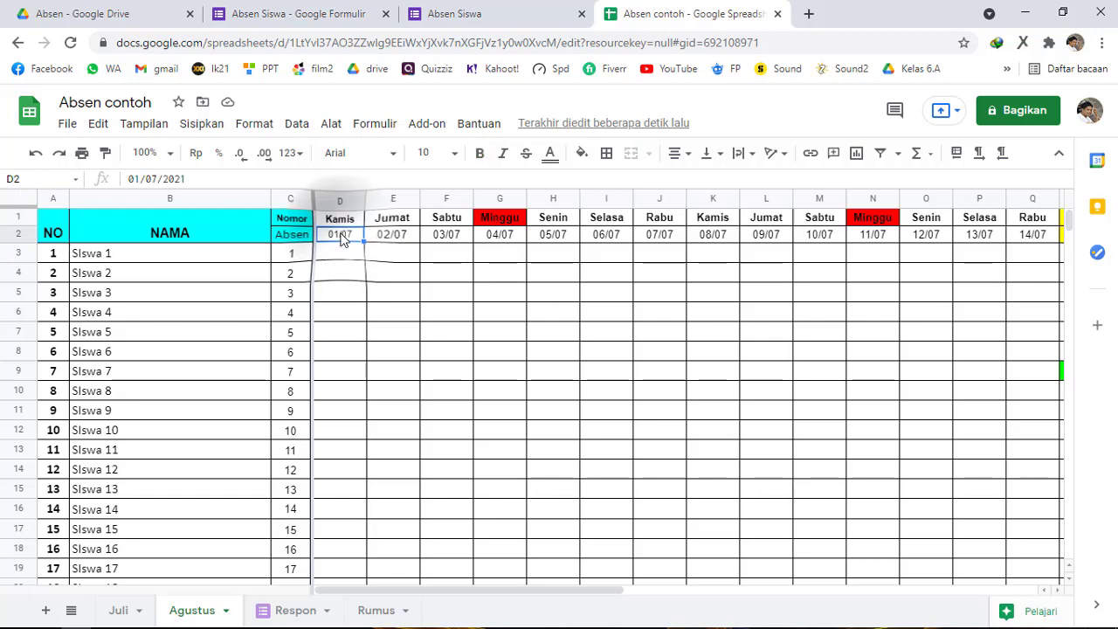
{"action": "left_click", "coordinate": [157, 178]}
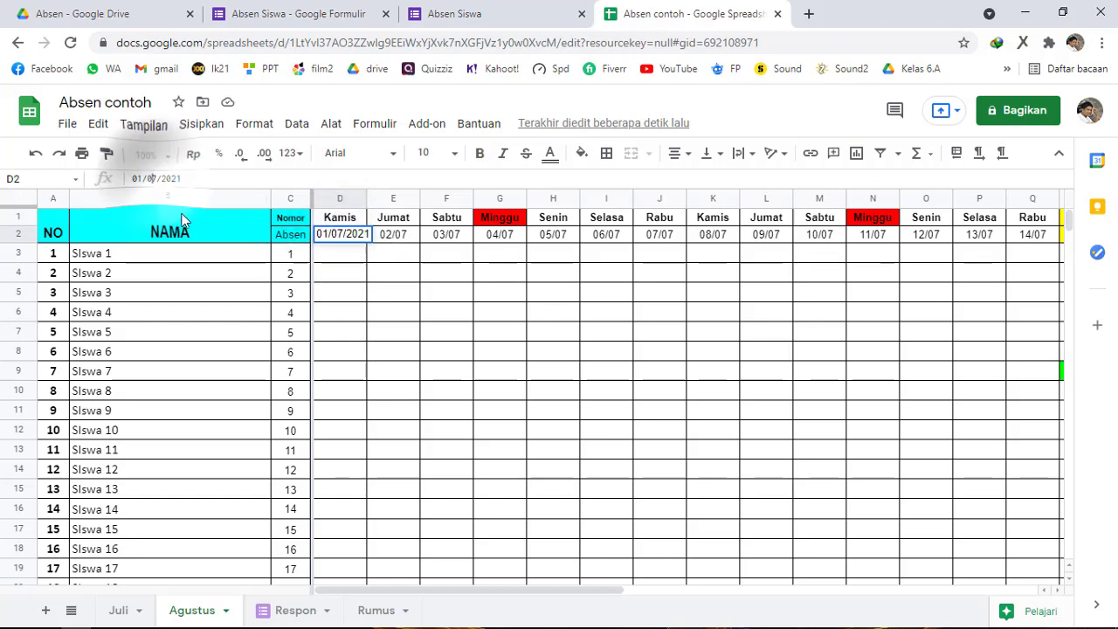
{"action": "key", "text": "BackSpace"}
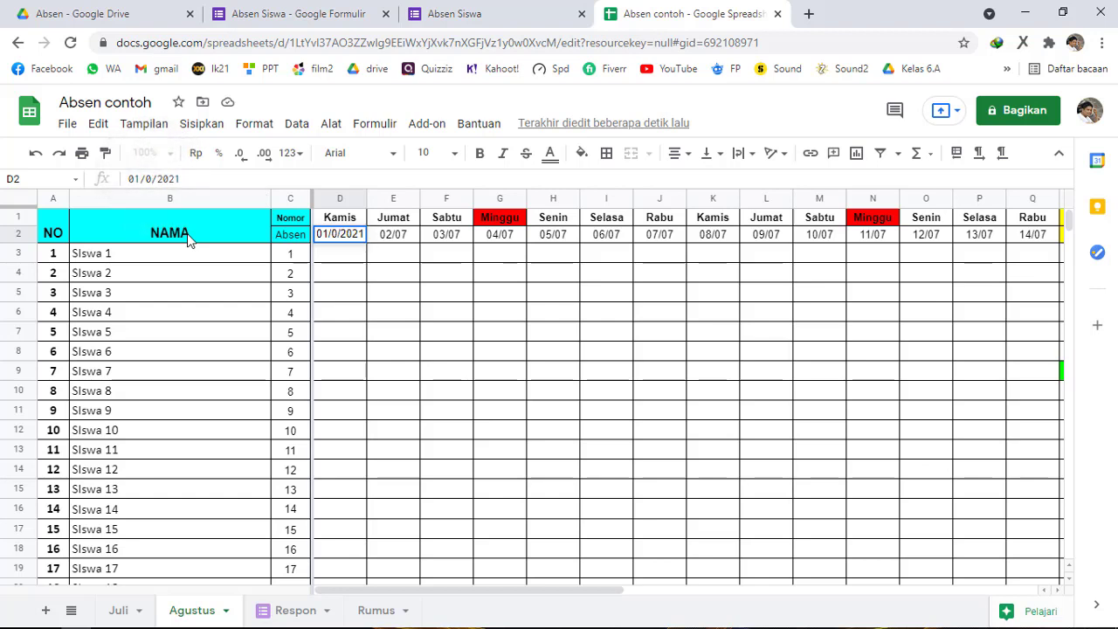
{"action": "type", "text": "8"}
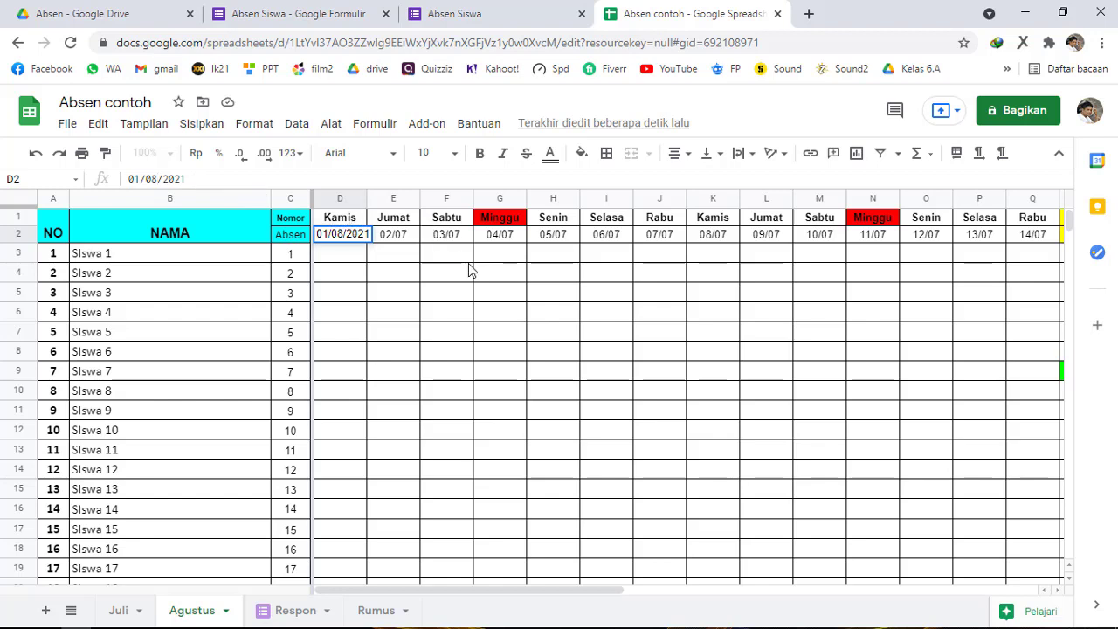
{"action": "key", "text": "Return"}
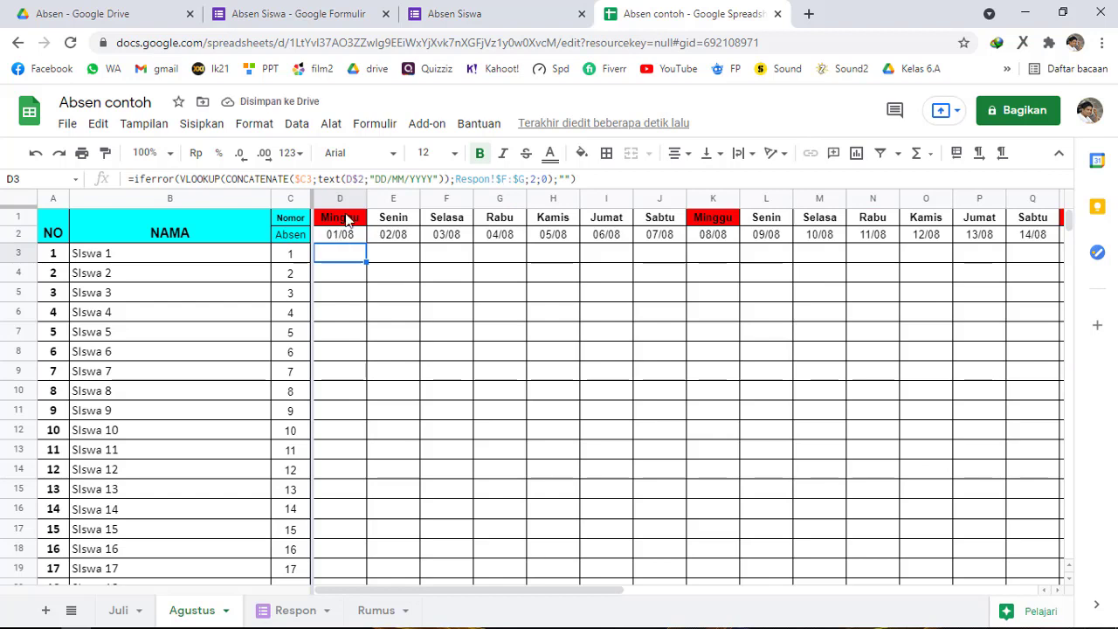
{"action": "mouse_move", "coordinate": [496, 594]}
{"action": "left_mouse_down"}
{"action": "mouse_move", "coordinate": [807, 617]}
{"action": "mouse_move", "coordinate": [908, 612]}
{"action": "mouse_move", "coordinate": [786, 595]}
{"action": "mouse_move", "coordinate": [494, 594]}
{"action": "left_mouse_up"}
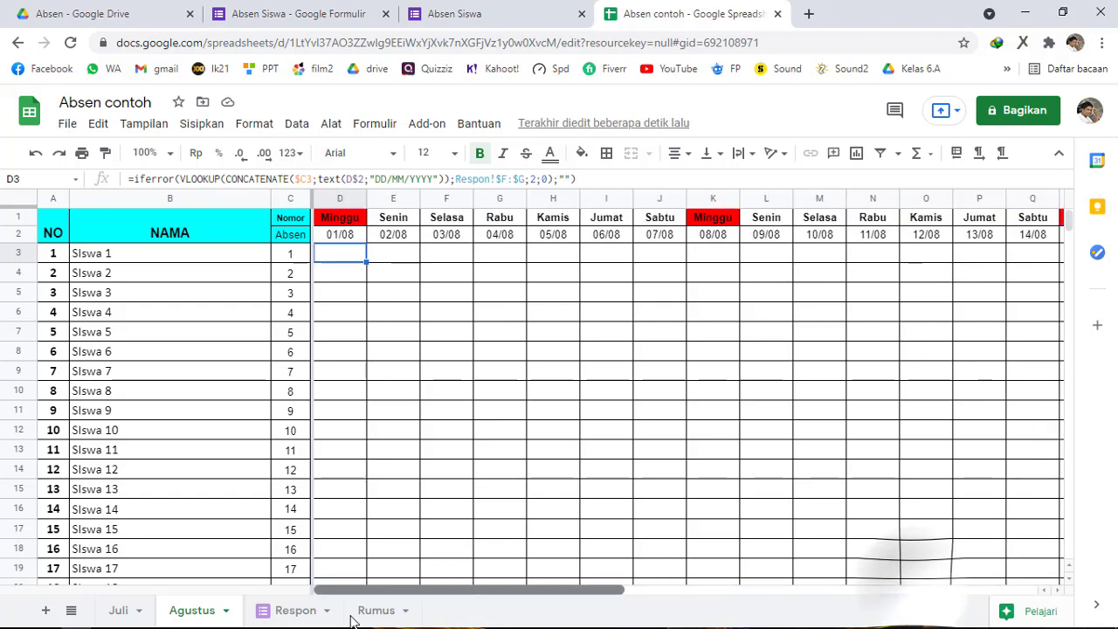
Duplicate the Agustus sheet and rename the copy september
{"action": "right_click", "coordinate": [182, 614]}
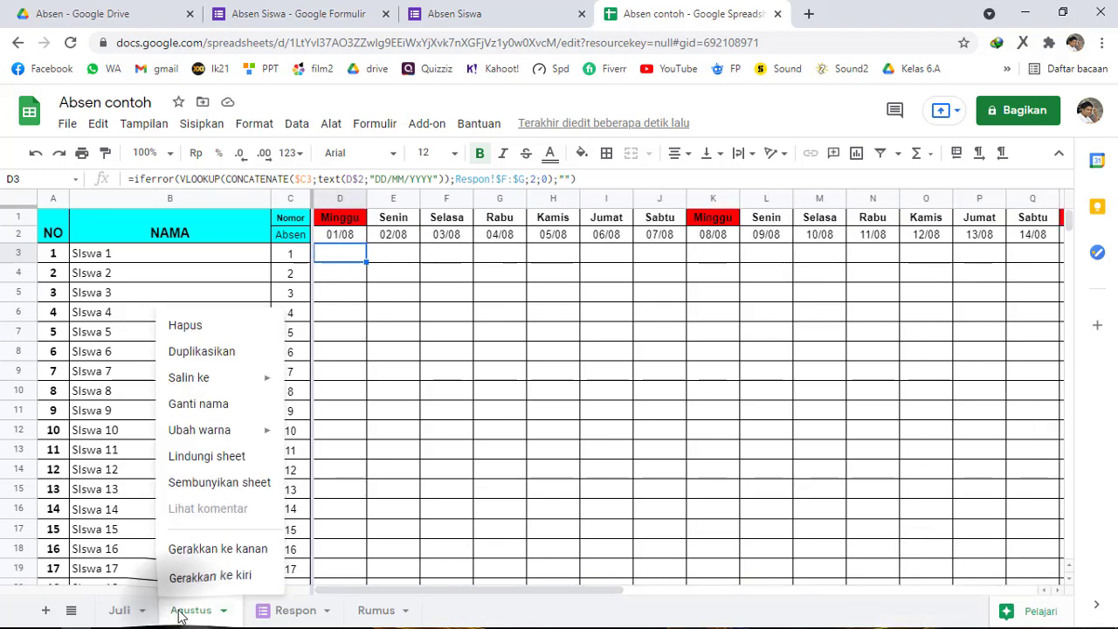
{"action": "left_click", "coordinate": [232, 364]}
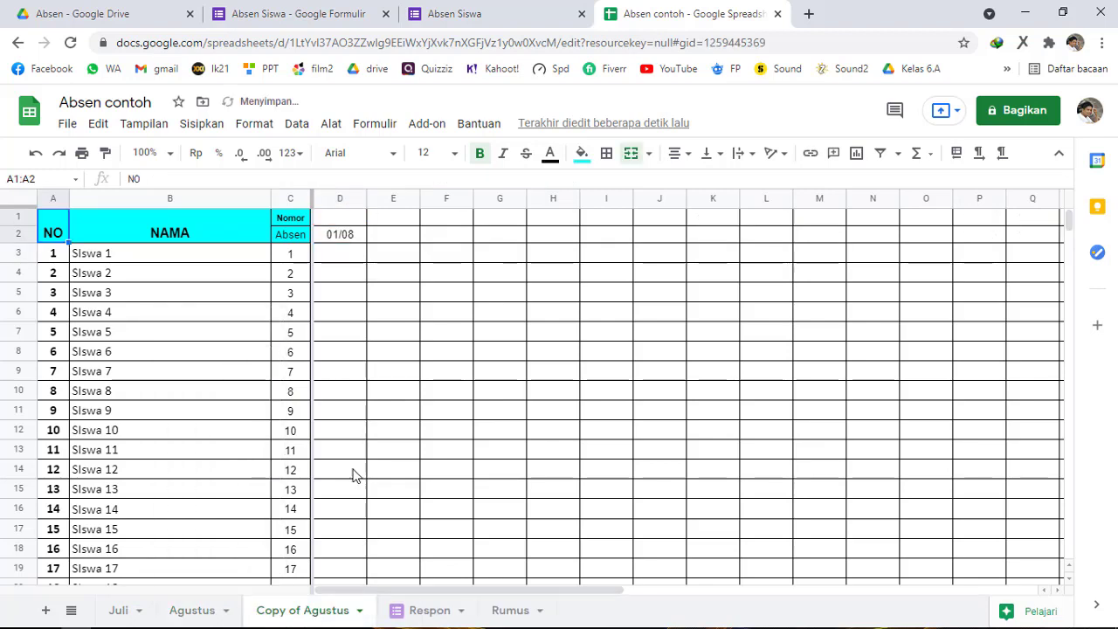
{"action": "right_click", "coordinate": [292, 607]}
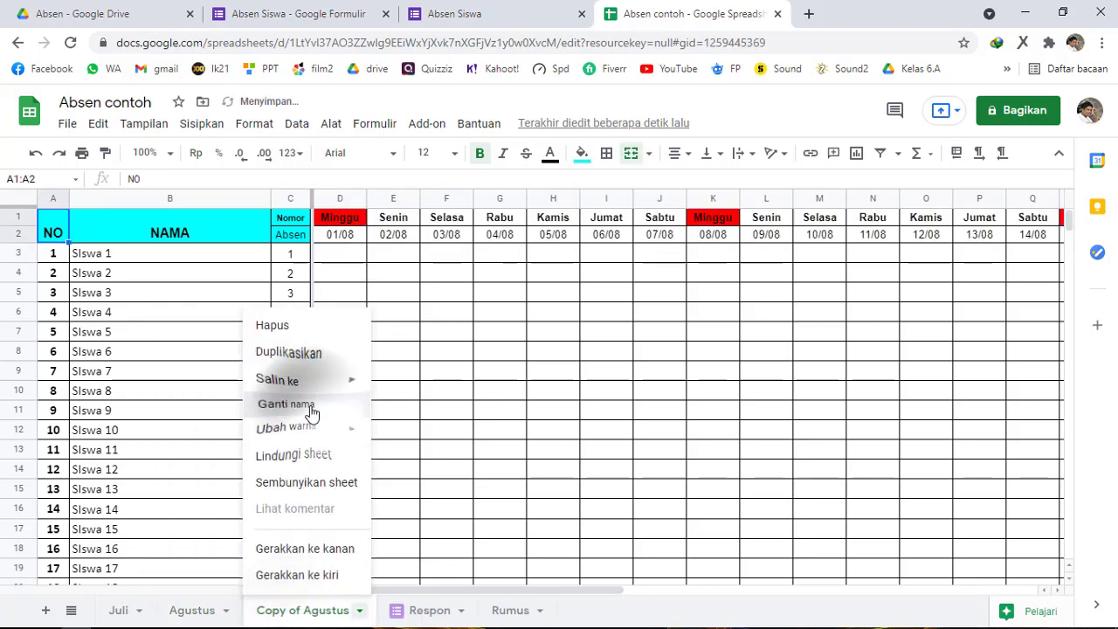
{"action": "left_click", "coordinate": [300, 405]}
{"action": "type", "text": "sepetembe"}
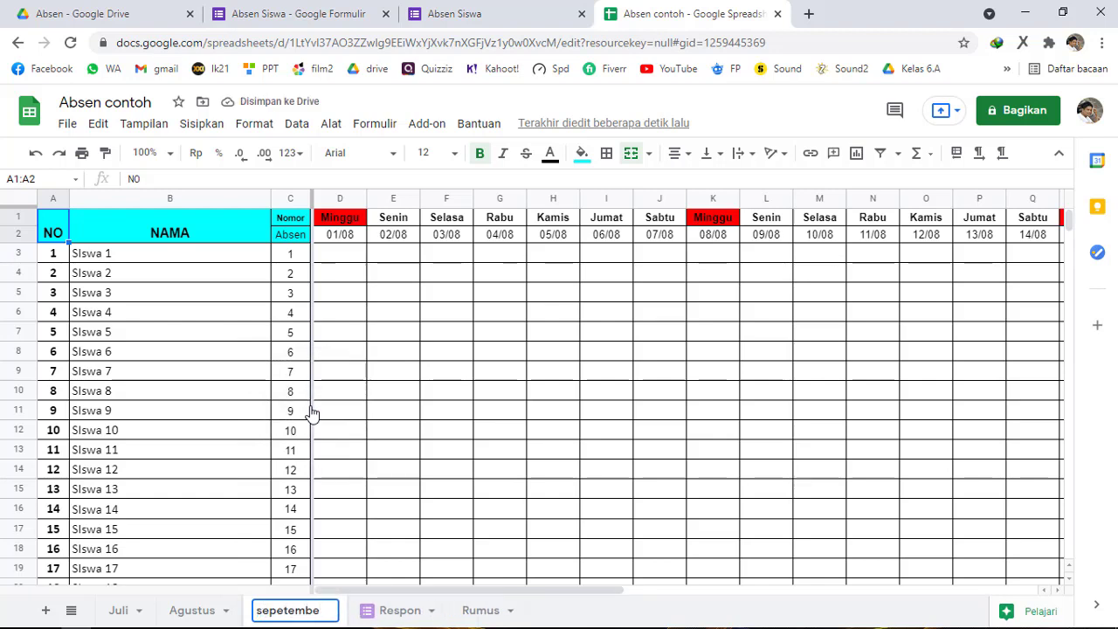
{"action": "key", "text": "Left"}
{"action": "key", "text": "BackSpace"}
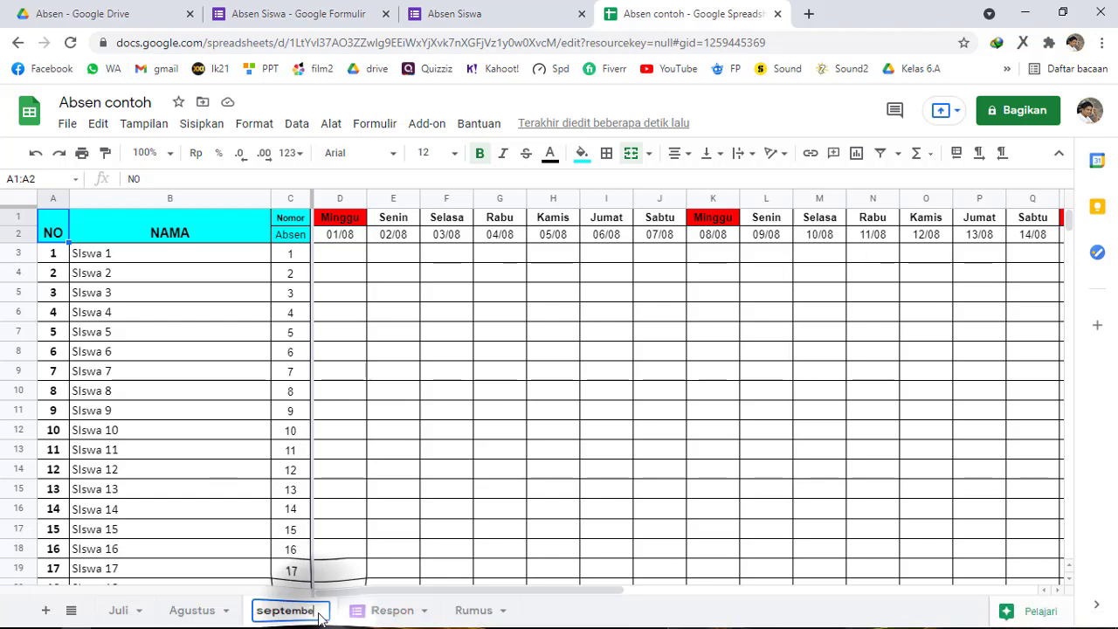
{"action": "type", "text": "r"}
{"action": "left_click", "coordinate": [393, 549]}
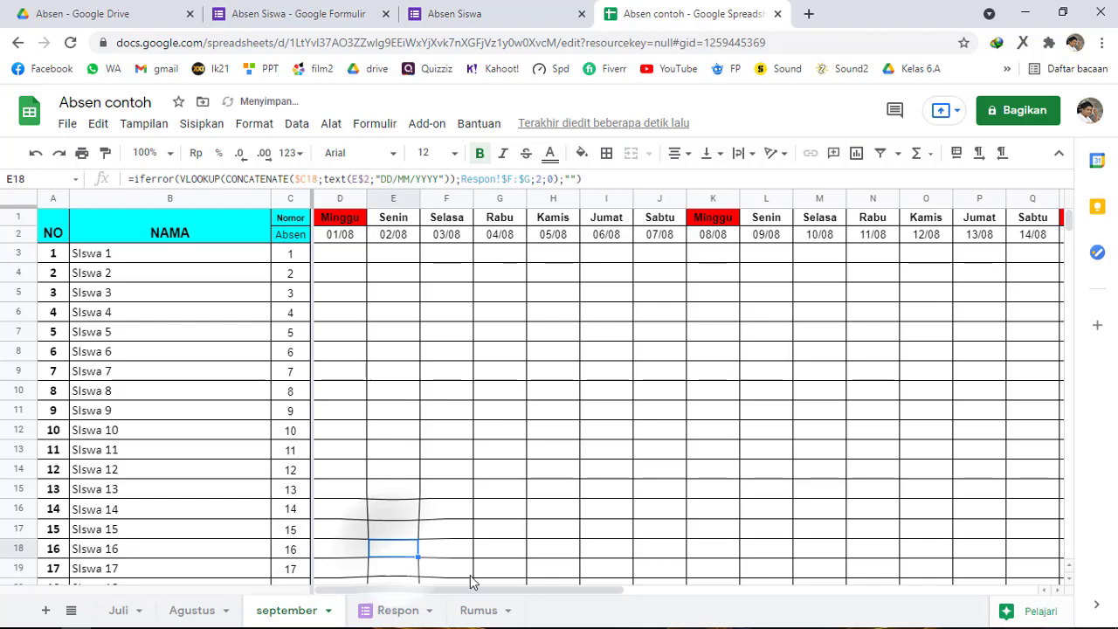
Set the starting date in D2 of the september sheet to 01/09/2021
{"action": "left_click", "coordinate": [341, 229]}
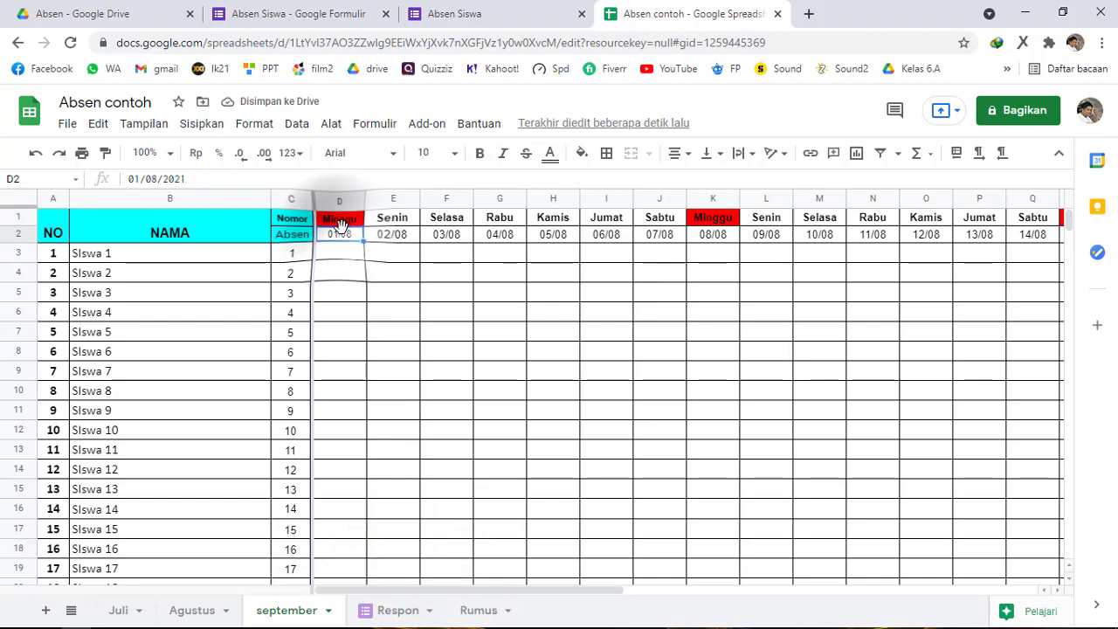
{"action": "left_click", "coordinate": [160, 179]}
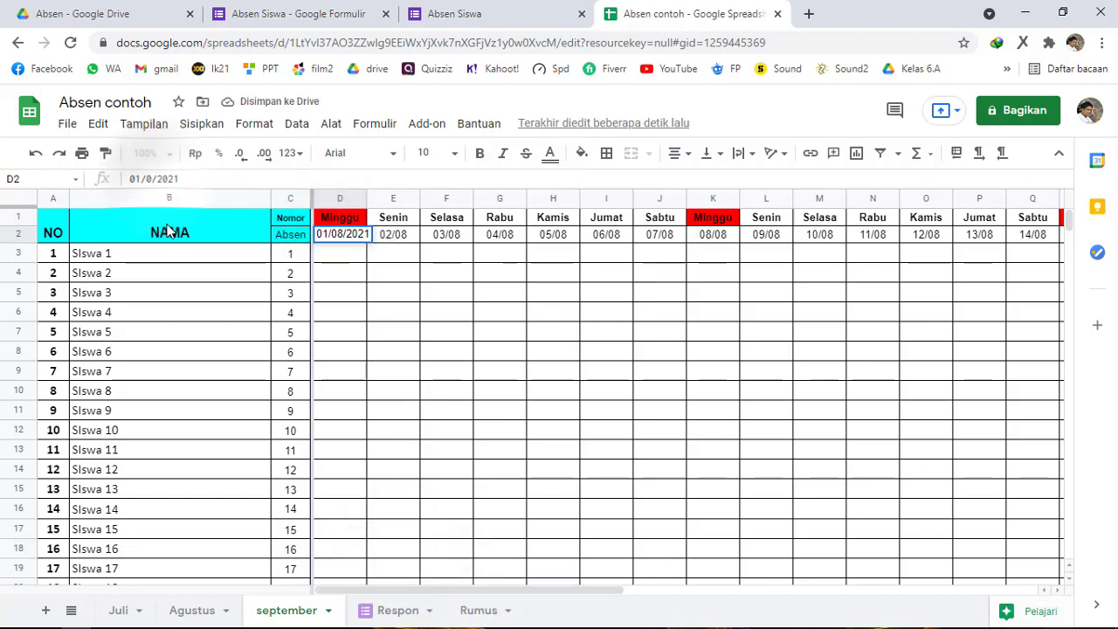
{"action": "type", "text": "9"}
{"action": "key", "text": "Return"}
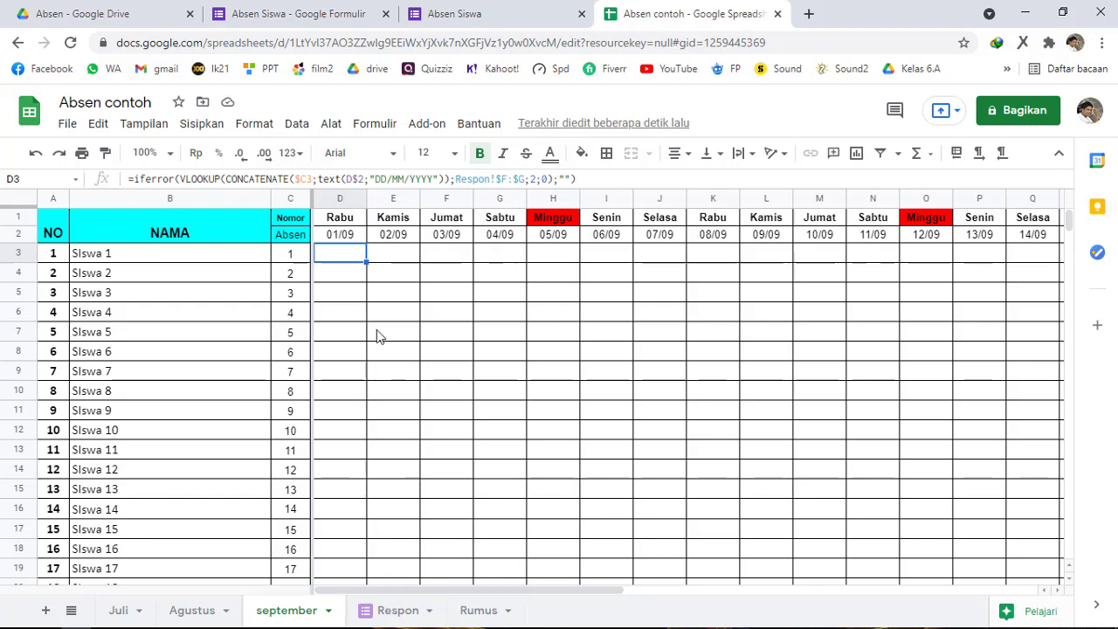
{"action": "left_click", "coordinate": [343, 235]}
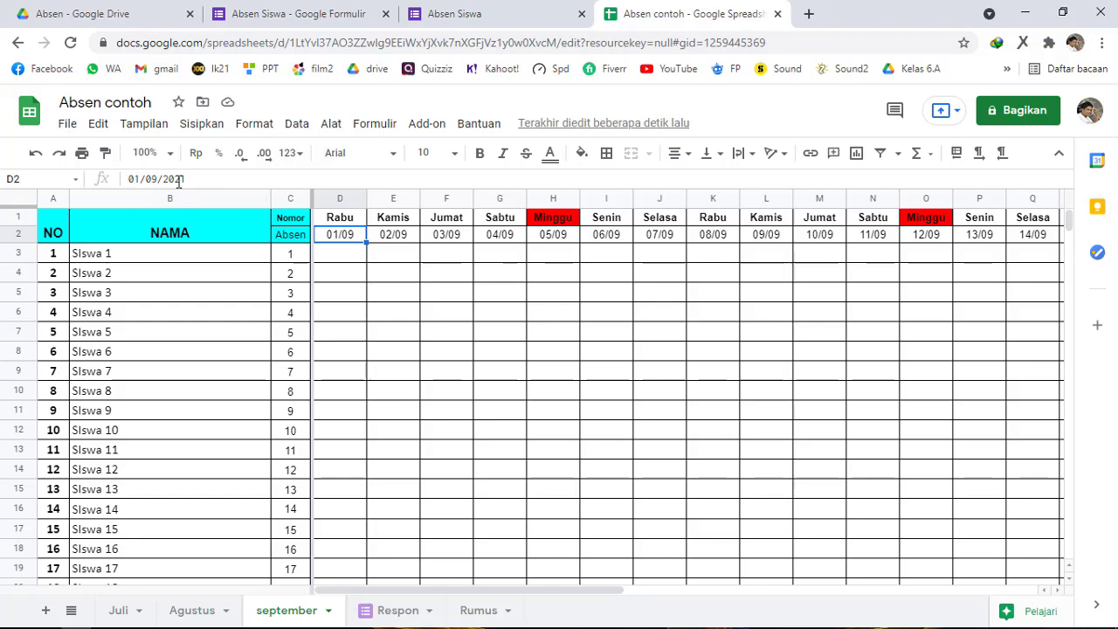
{"action": "left_click", "coordinate": [445, 356]}
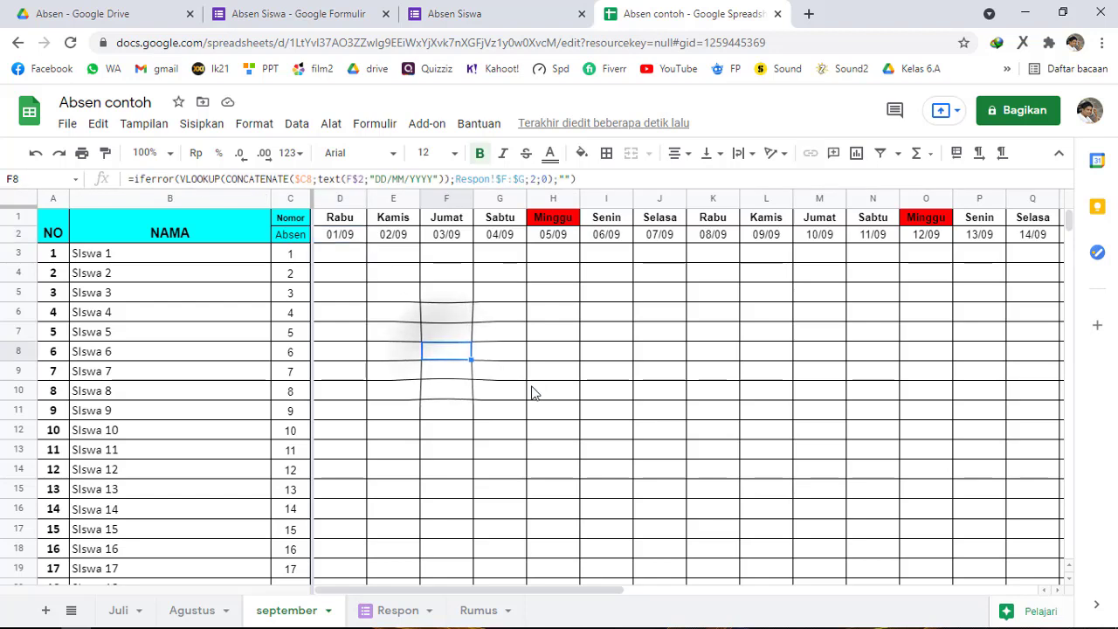
Change the response timestamp in A2 of the Respon sheet to 15/09/2021 7:36:58 and check the mid-month attendance on the september sheet
{"action": "left_click", "coordinate": [194, 612]}
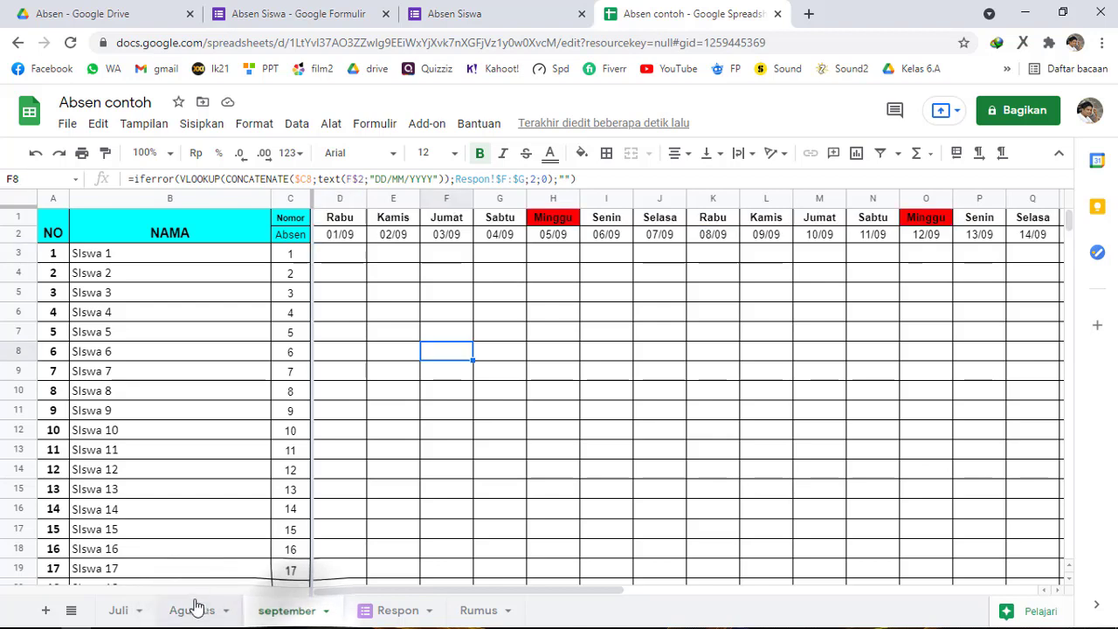
{"action": "left_click", "coordinate": [398, 611]}
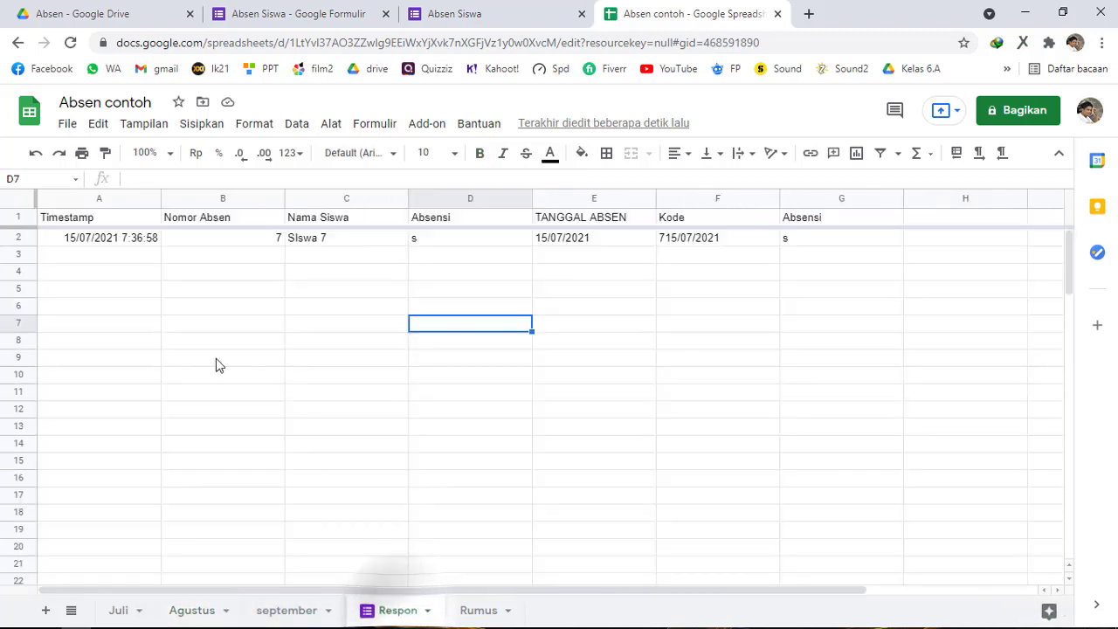
{"action": "left_click", "coordinate": [77, 244]}
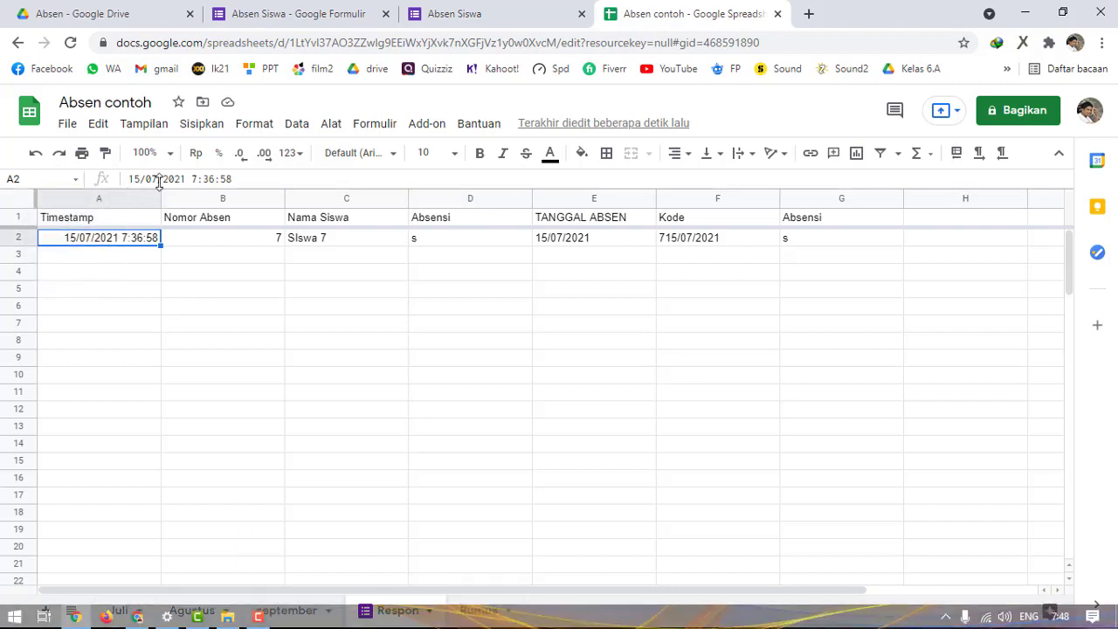
{"action": "left_click", "coordinate": [161, 178]}
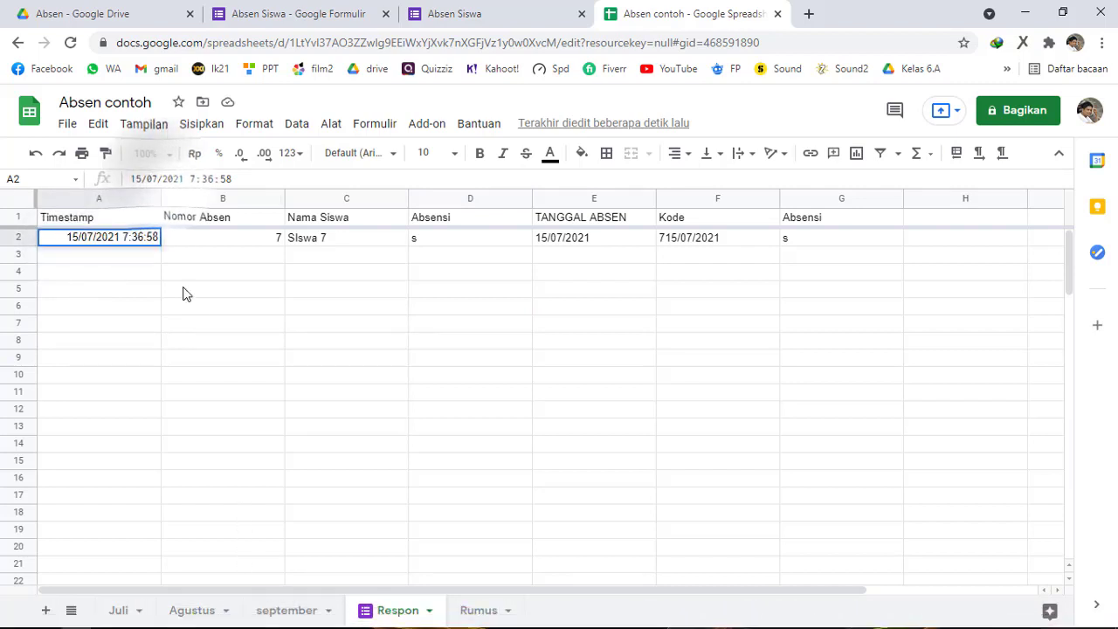
{"action": "key", "text": "BackSpace"}
{"action": "type", "text": "9"}
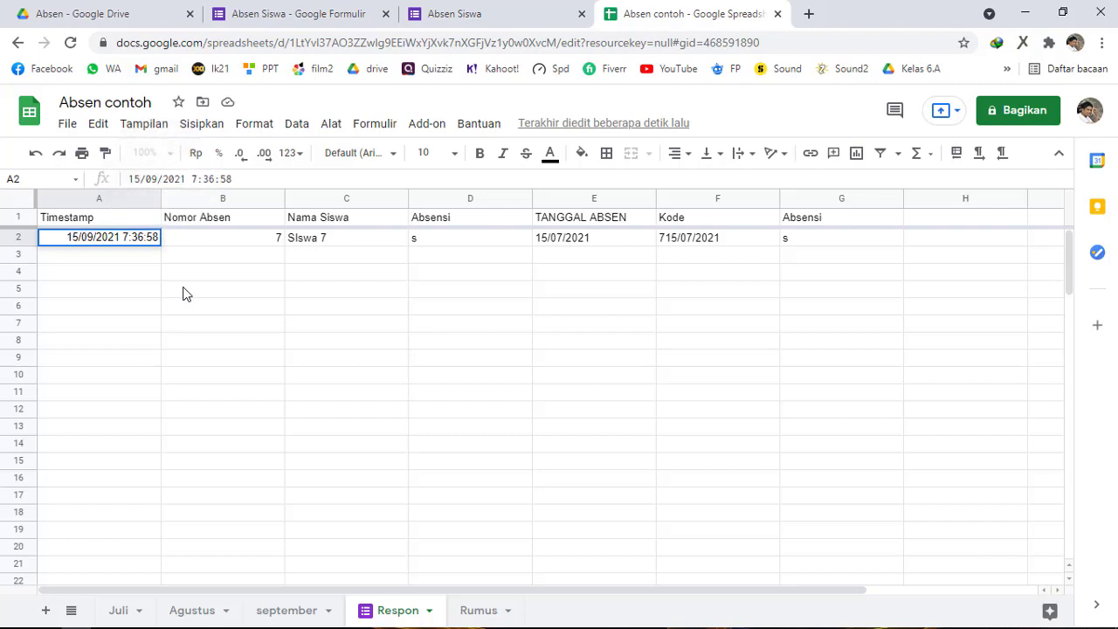
{"action": "key", "text": "Return"}
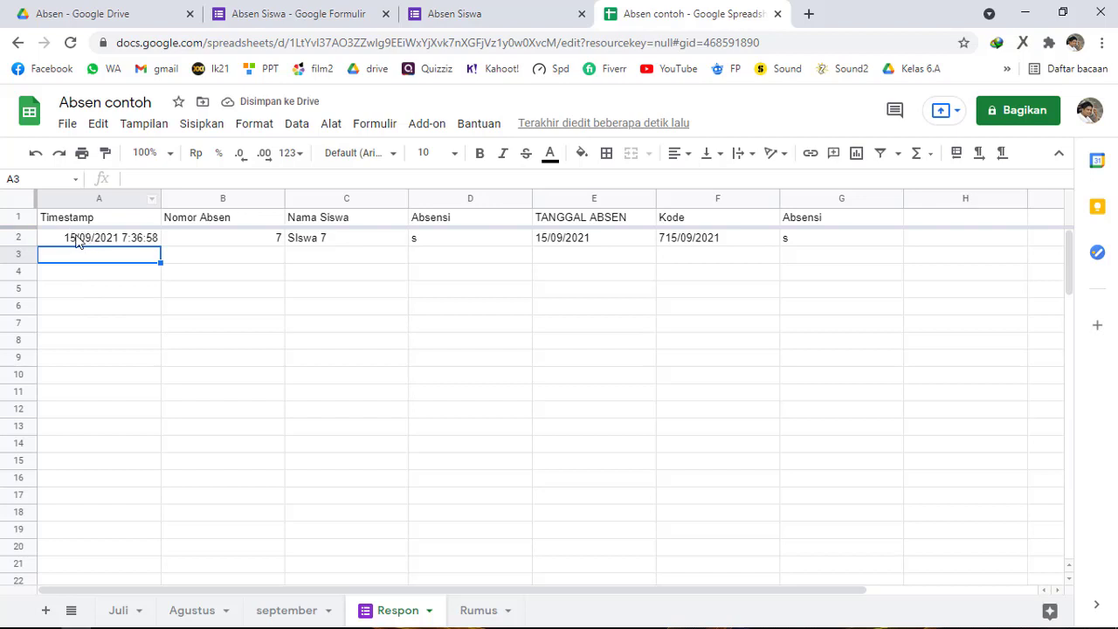
{"action": "left_click", "coordinate": [285, 610]}
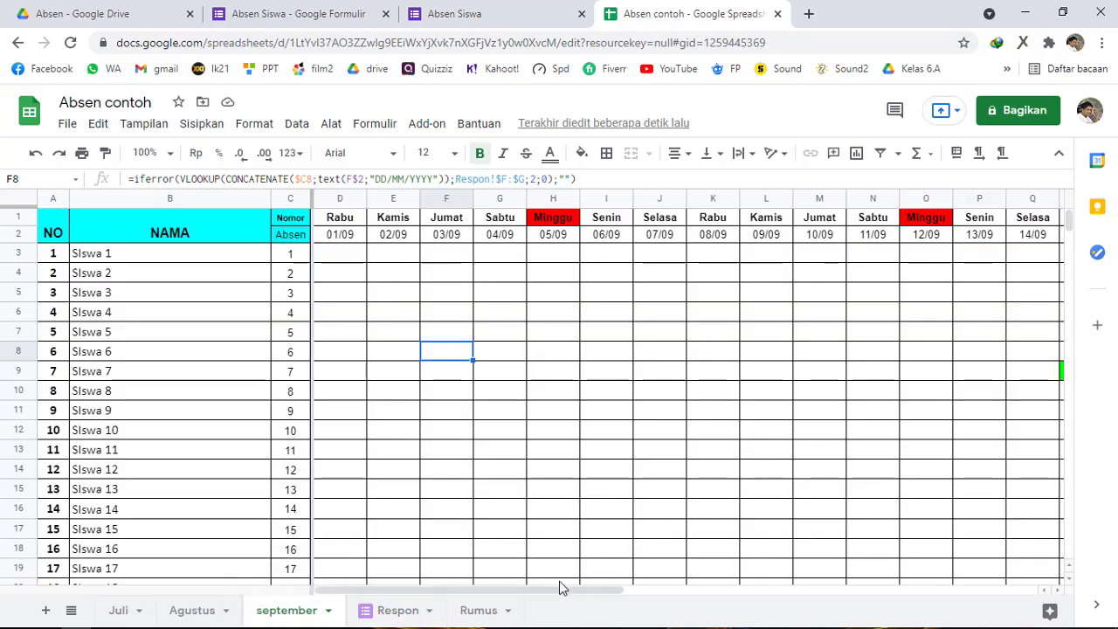
{"action": "left_click_drag", "start_coordinate": [550, 598], "coordinate": [722, 576]}
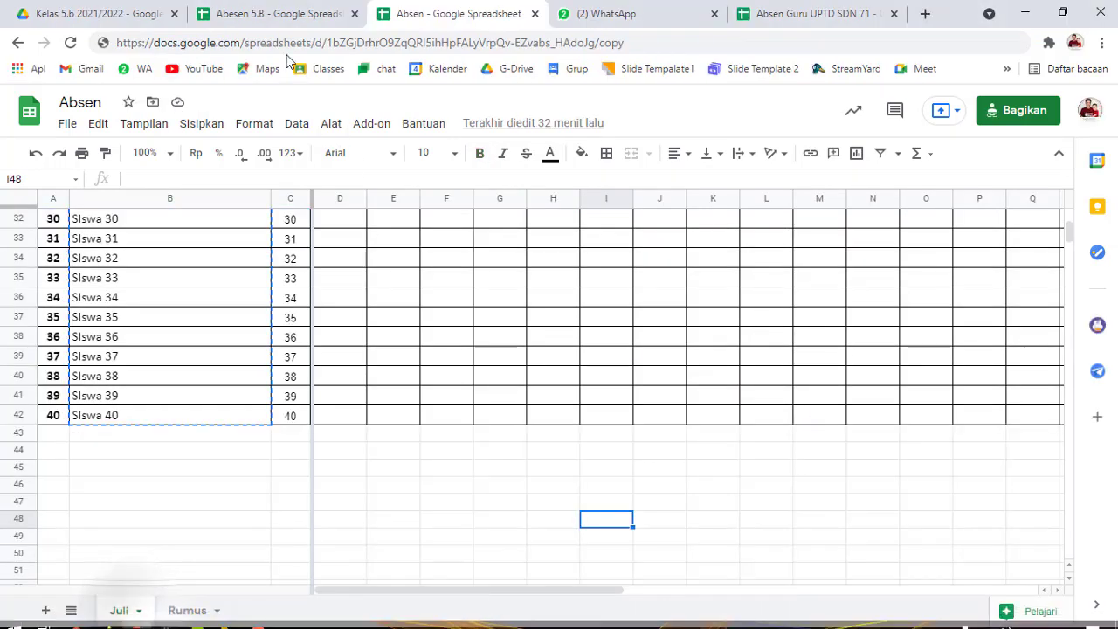
Switch to the Abesen 5.B spreadsheet and examine the mid-July attendance columns on its Juli sheet
{"action": "left_click", "coordinate": [286, 15]}
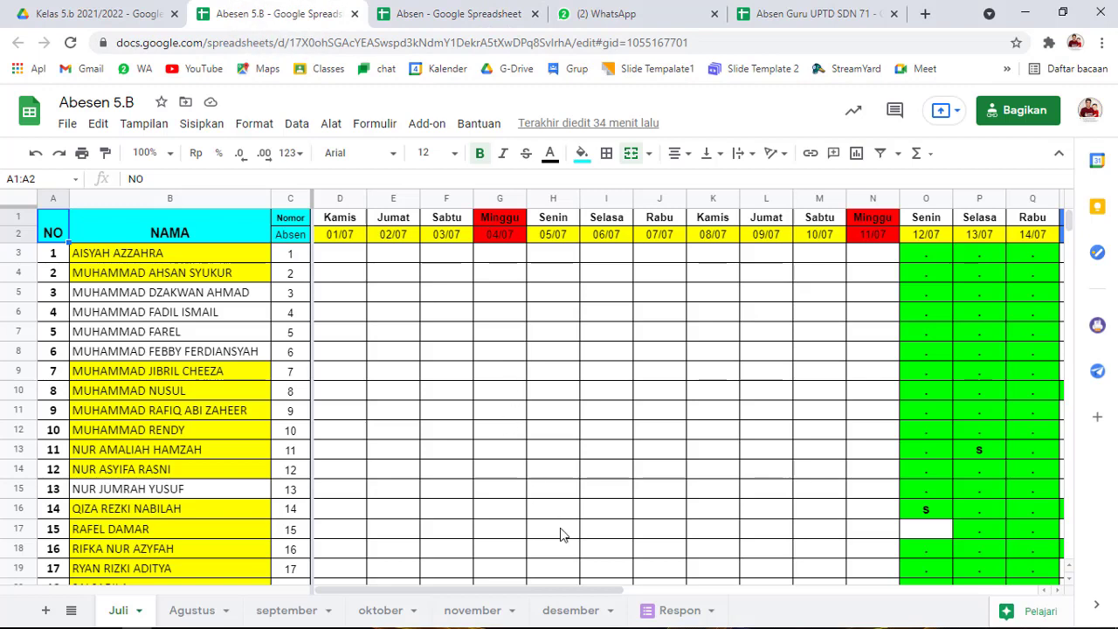
{"action": "left_click_drag", "start_coordinate": [592, 589], "coordinate": [780, 589]}
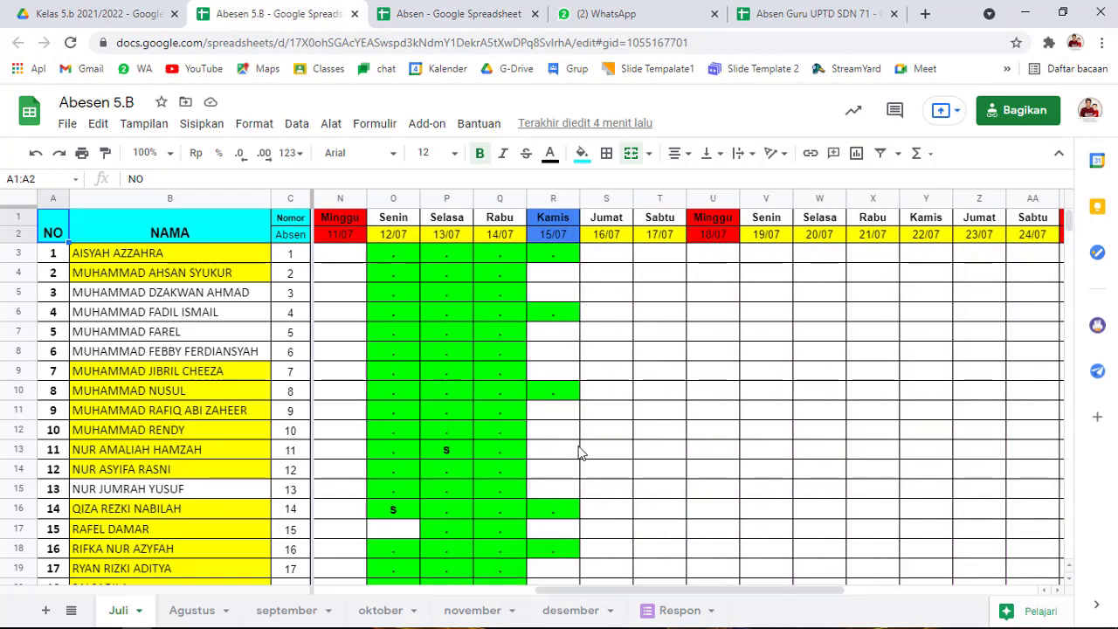
Examine all student rows in the mid-July attendance columns of the Abesen 5.B Juli sheet and inspect the lookup formula in O17
{"action": "scroll", "coordinate": [581, 463], "scroll_direction": "down", "scroll_amount": 3}
{"action": "scroll", "coordinate": [583, 472], "scroll_direction": "up", "scroll_amount": 3}
{"action": "scroll", "coordinate": [400, 375], "scroll_direction": "down", "scroll_amount": 4}
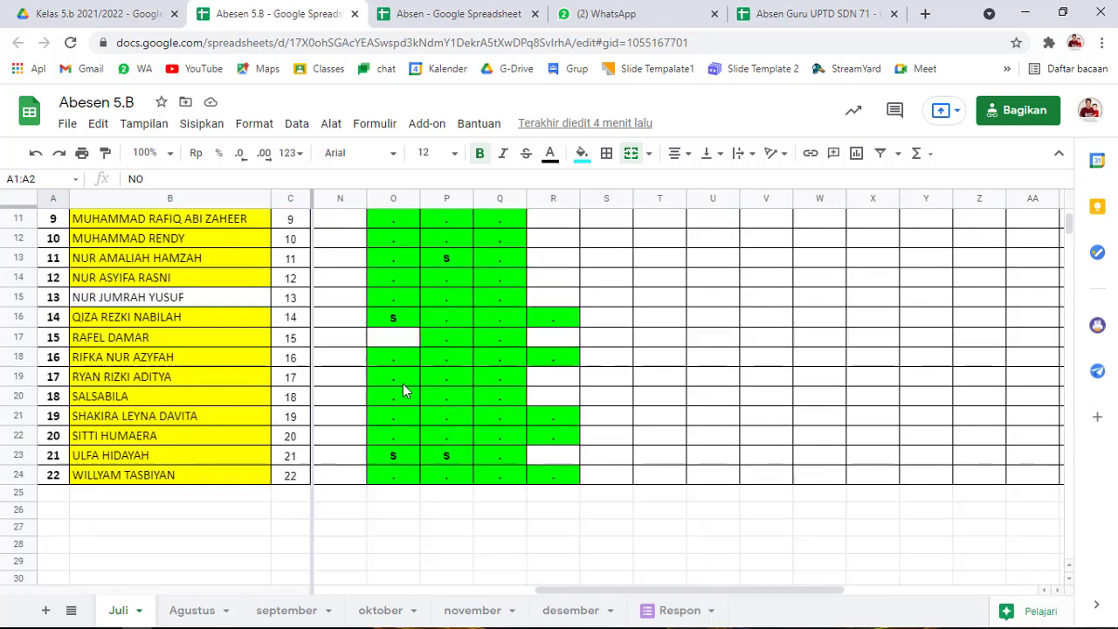
{"action": "scroll", "coordinate": [438, 456], "scroll_direction": "up", "scroll_amount": 4}
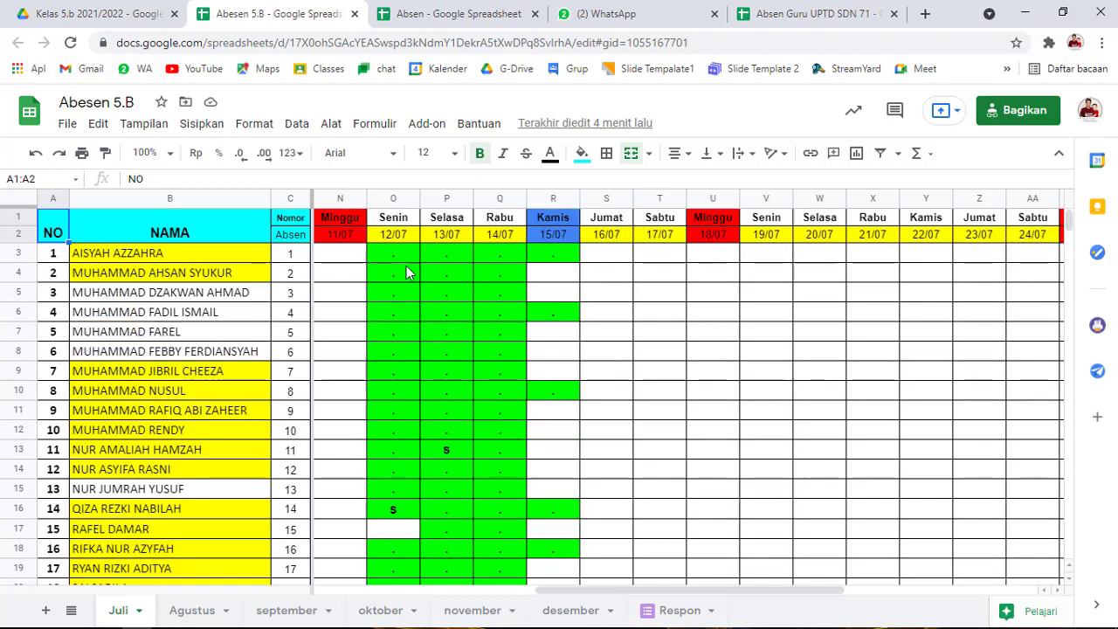
{"action": "scroll", "coordinate": [408, 350], "scroll_direction": "down", "scroll_amount": 6}
{"action": "scroll", "coordinate": [425, 419], "scroll_direction": "up", "scroll_amount": 5}
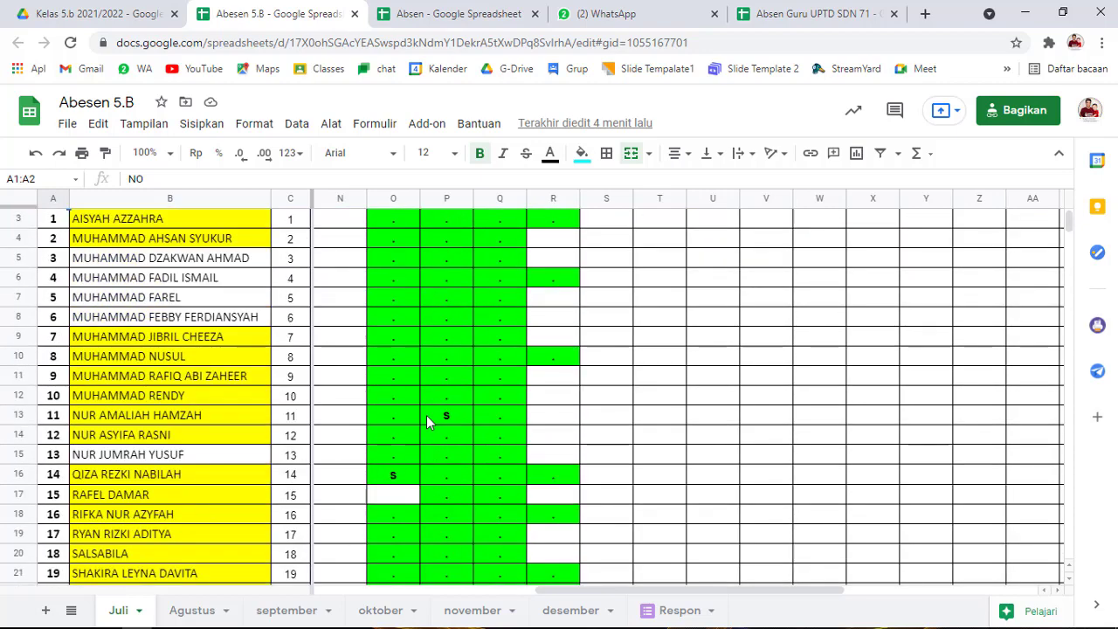
{"action": "scroll", "coordinate": [424, 419], "scroll_direction": "down", "scroll_amount": 5}
{"action": "scroll", "coordinate": [429, 429], "scroll_direction": "up", "scroll_amount": 6}
{"action": "scroll", "coordinate": [442, 342], "scroll_direction": "down", "scroll_amount": 6}
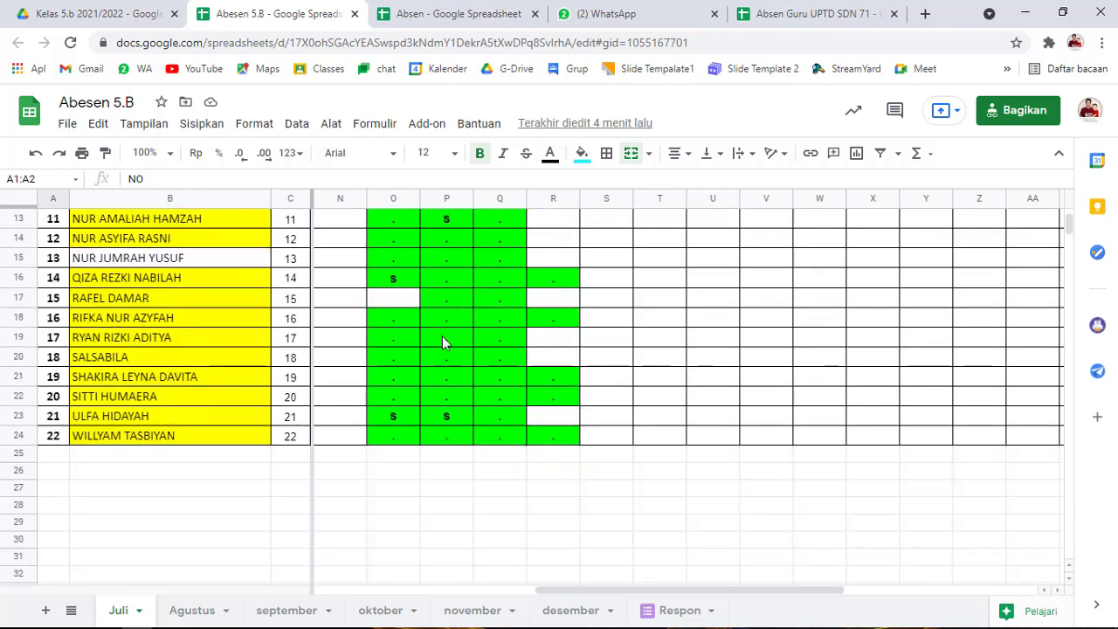
{"action": "left_click", "coordinate": [393, 300]}
{"action": "scroll", "coordinate": [430, 349], "scroll_direction": "up", "scroll_amount": 6}
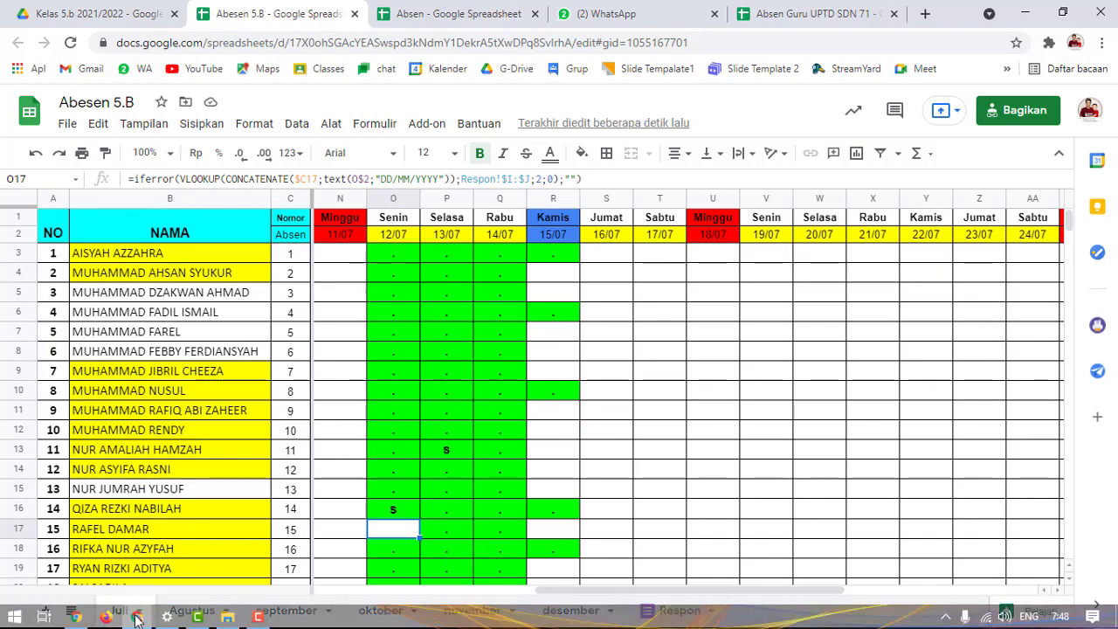
Switch to the Absen contoh spreadsheet and view its Juli sheet through to the Kehadiran summary columns
{"action": "left_click", "coordinate": [76, 617]}
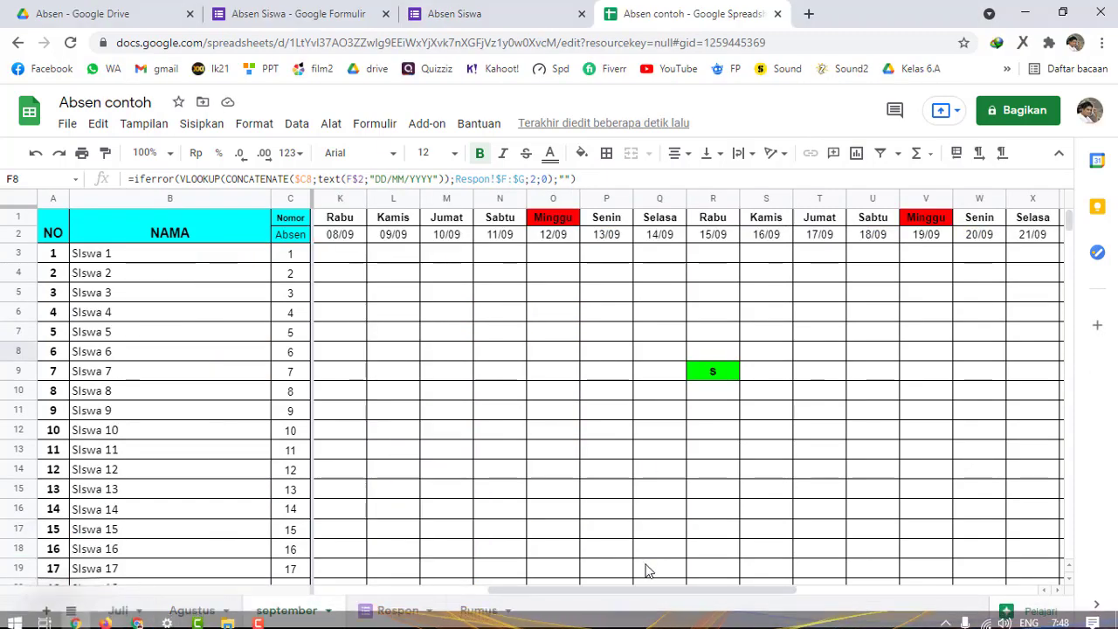
{"action": "left_click", "coordinate": [125, 615]}
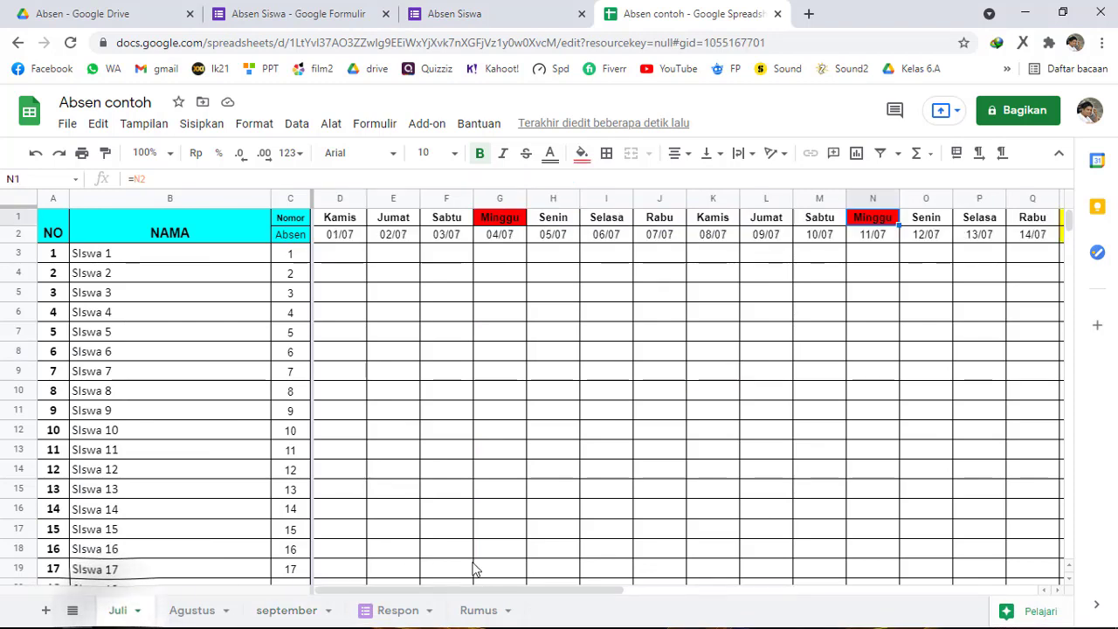
{"action": "left_click_drag", "start_coordinate": [559, 595], "coordinate": [952, 605]}
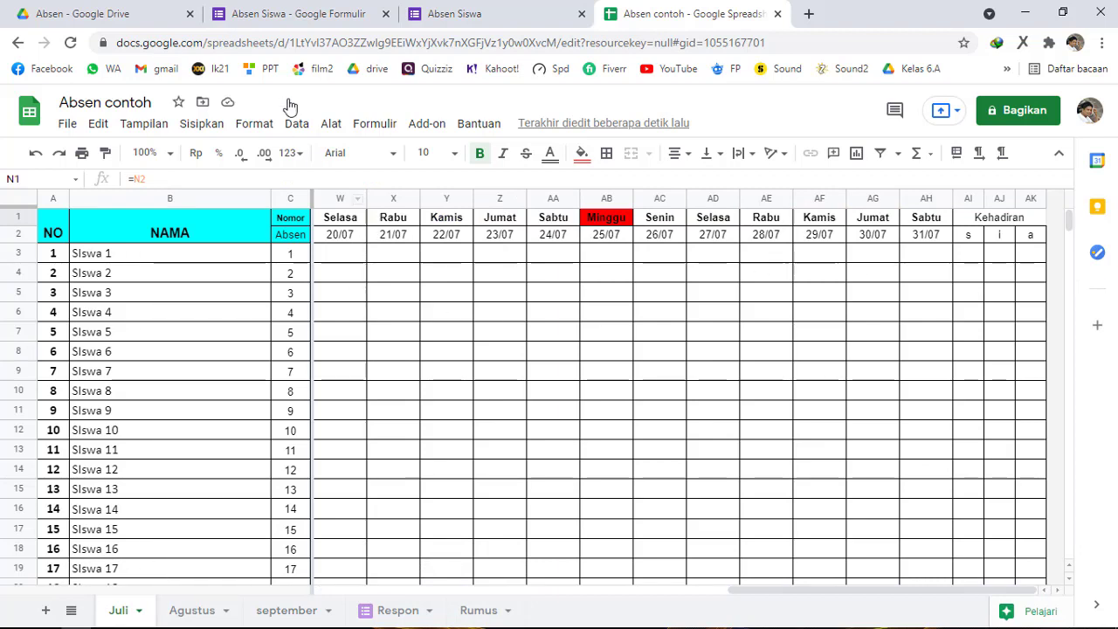
Change the response timestamp in A2 of the Respon sheet to 15/07/2021 7:36:58
{"action": "left_click", "coordinate": [384, 612]}
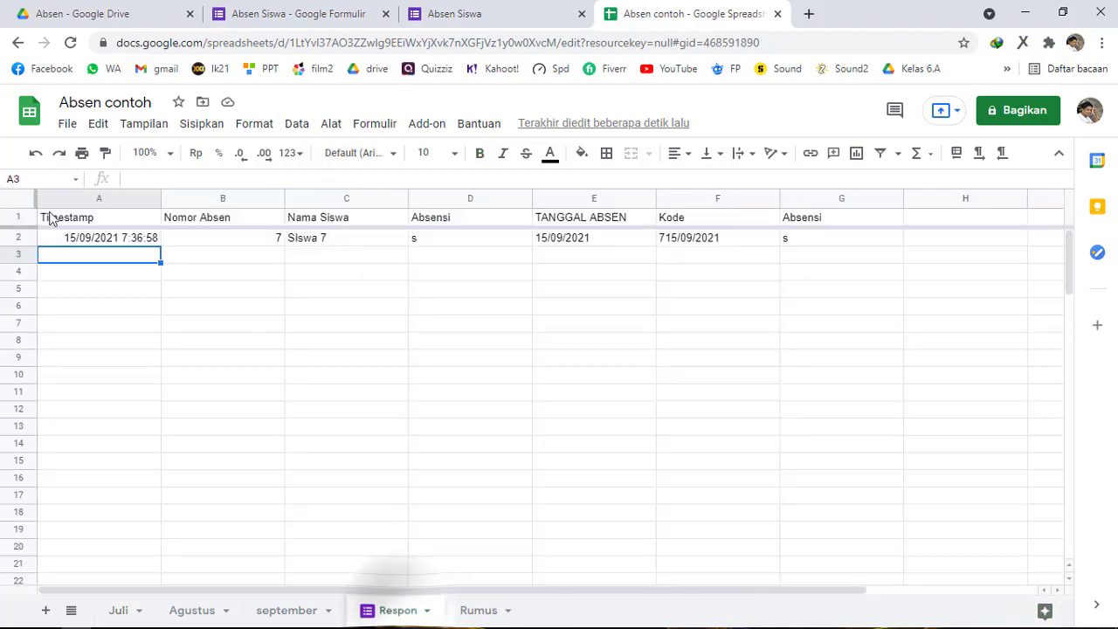
{"action": "left_click", "coordinate": [88, 239]}
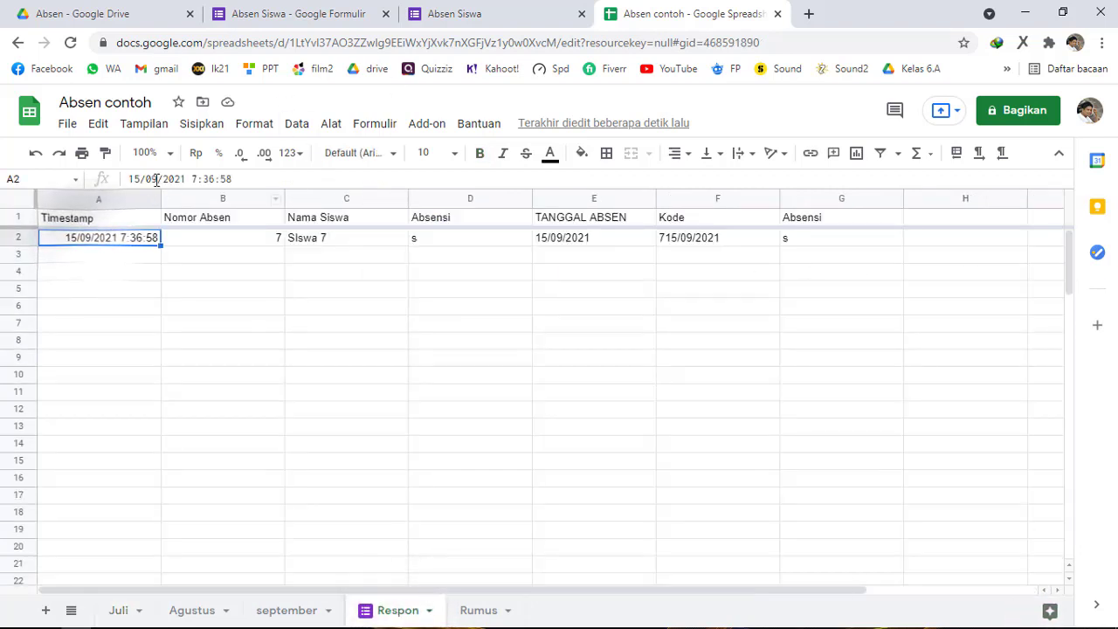
{"action": "left_click", "coordinate": [157, 178]}
{"action": "key", "text": "BackSpace"}
{"action": "type", "text": "7"}
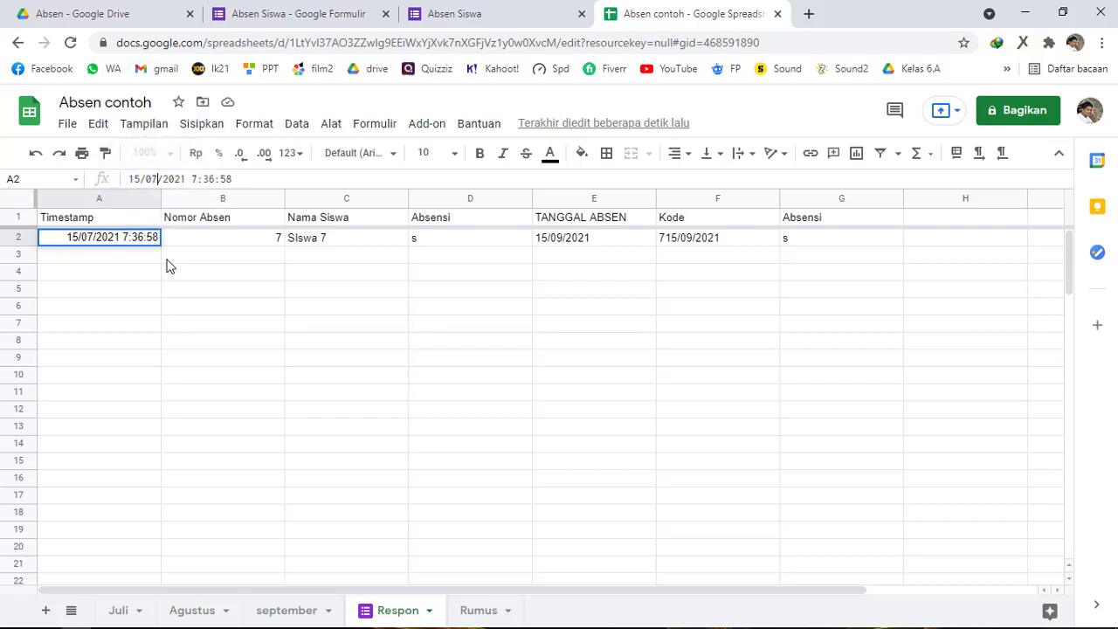
{"action": "key", "text": "Return"}
{"action": "scroll", "coordinate": [217, 294], "scroll_direction": "down", "scroll_amount": 15}
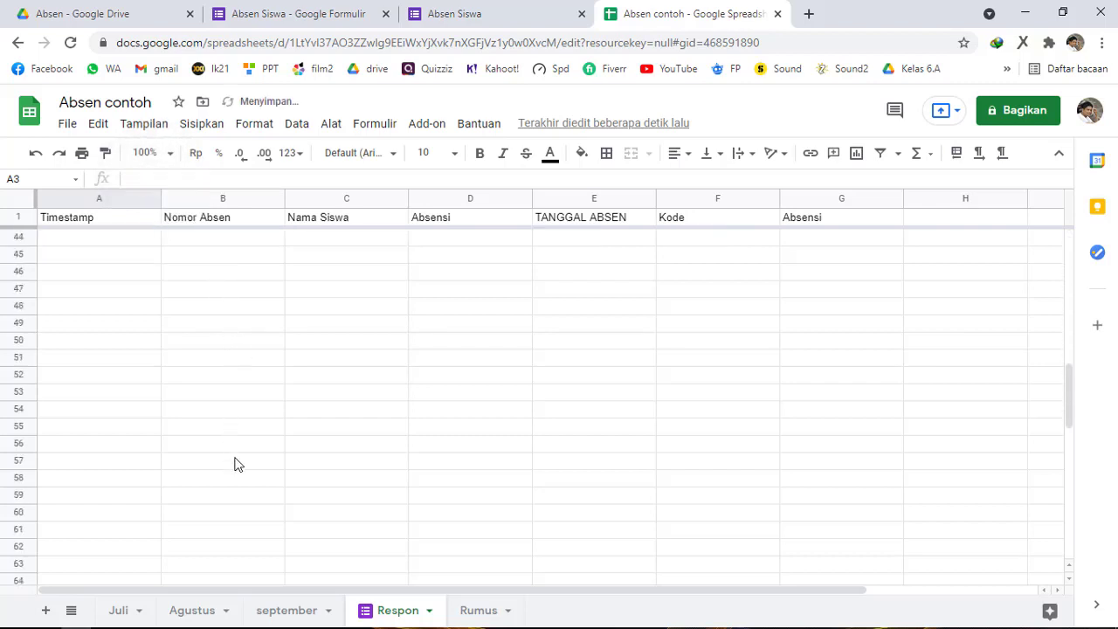
{"action": "scroll", "coordinate": [441, 490], "scroll_direction": "up", "scroll_amount": 15}
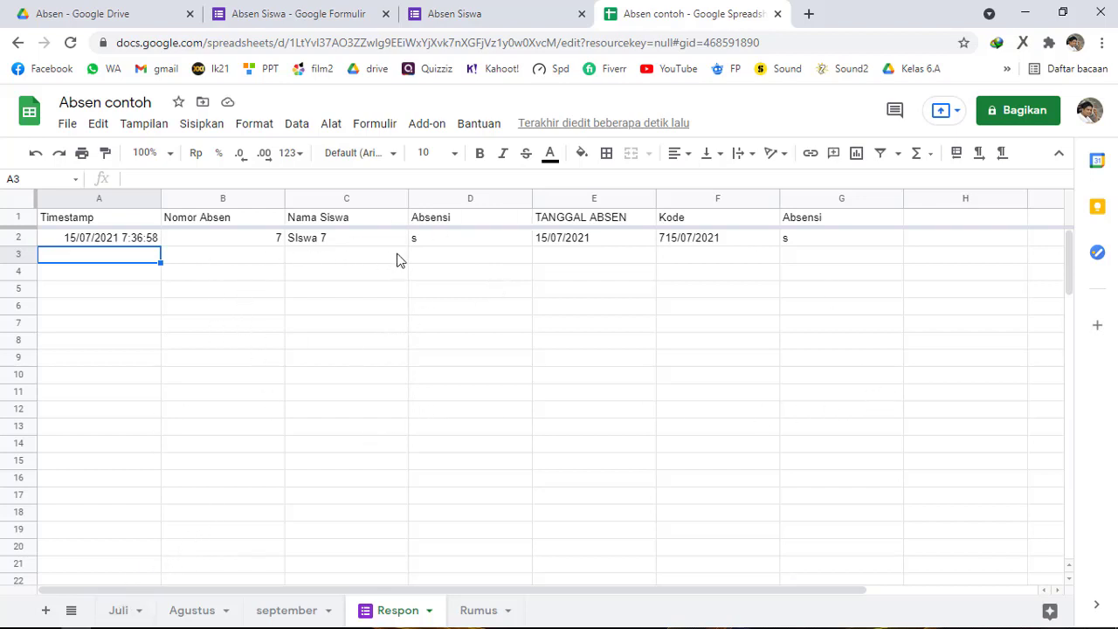
Check the attendance entry for student 7 on 15/07 and the Kehadiran summary on the Juli sheet
{"action": "left_click", "coordinate": [115, 611]}
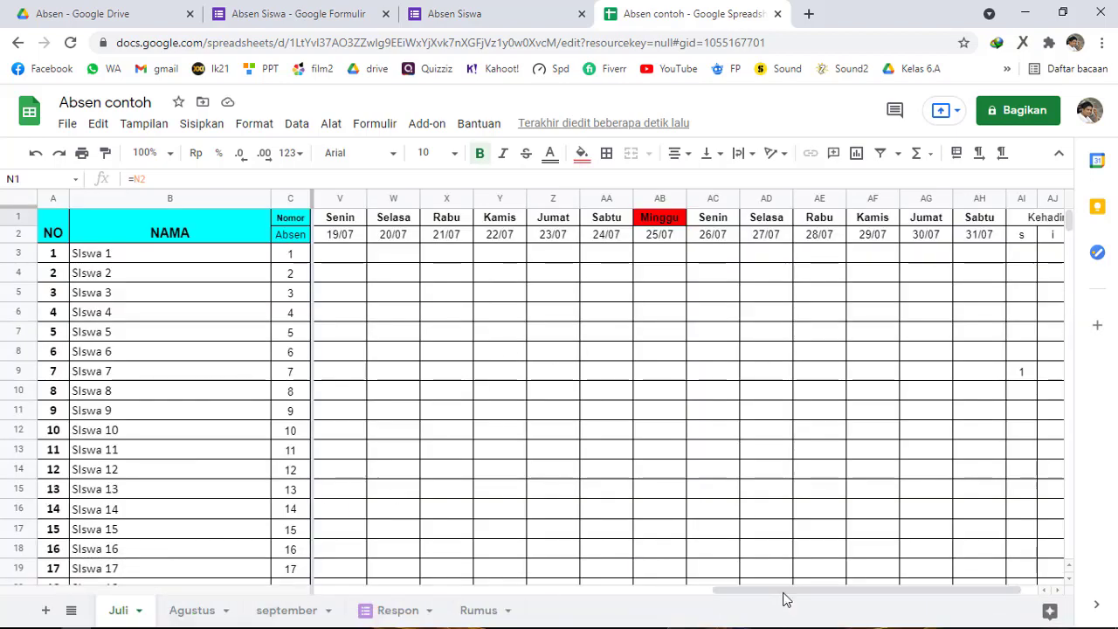
{"action": "left_click_drag", "start_coordinate": [777, 598], "coordinate": [427, 594]}
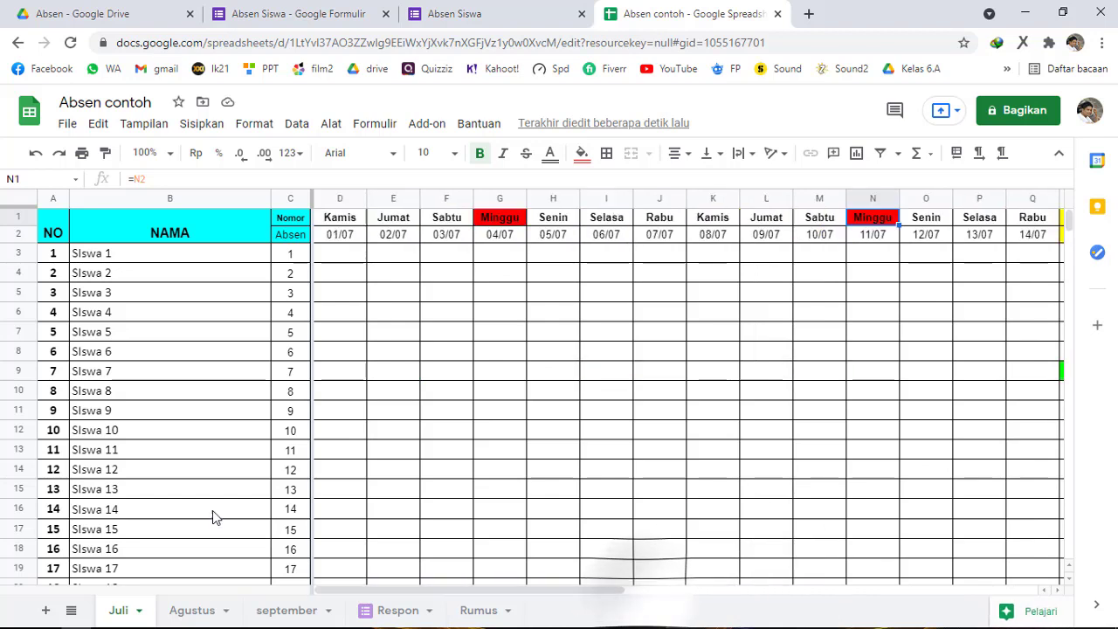
{"action": "left_click", "coordinate": [16, 201]}
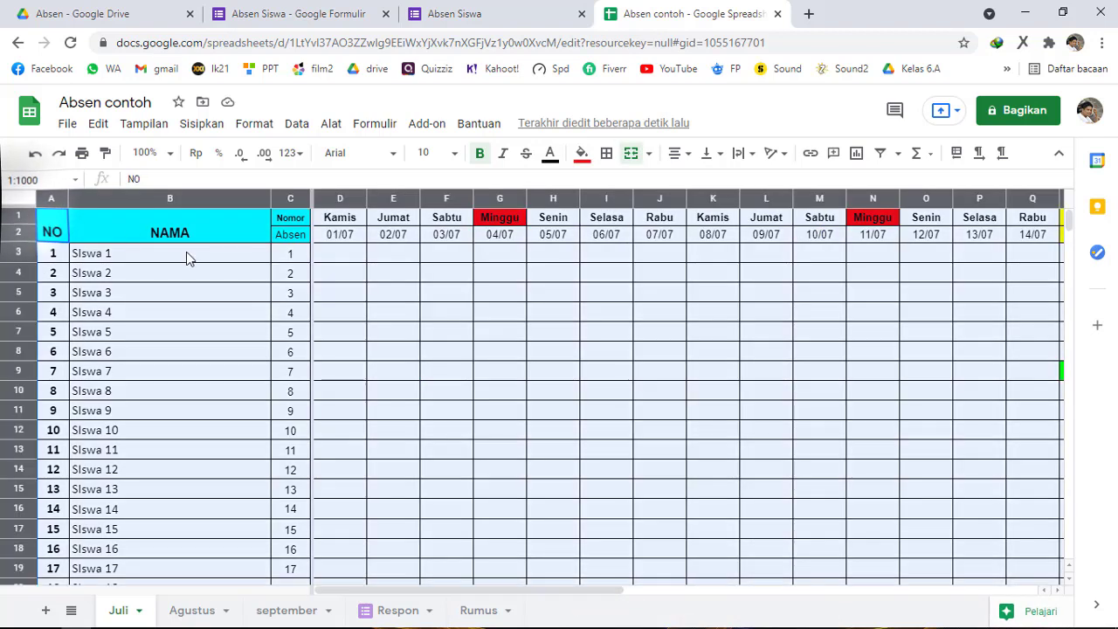
{"action": "left_click", "coordinate": [199, 353]}
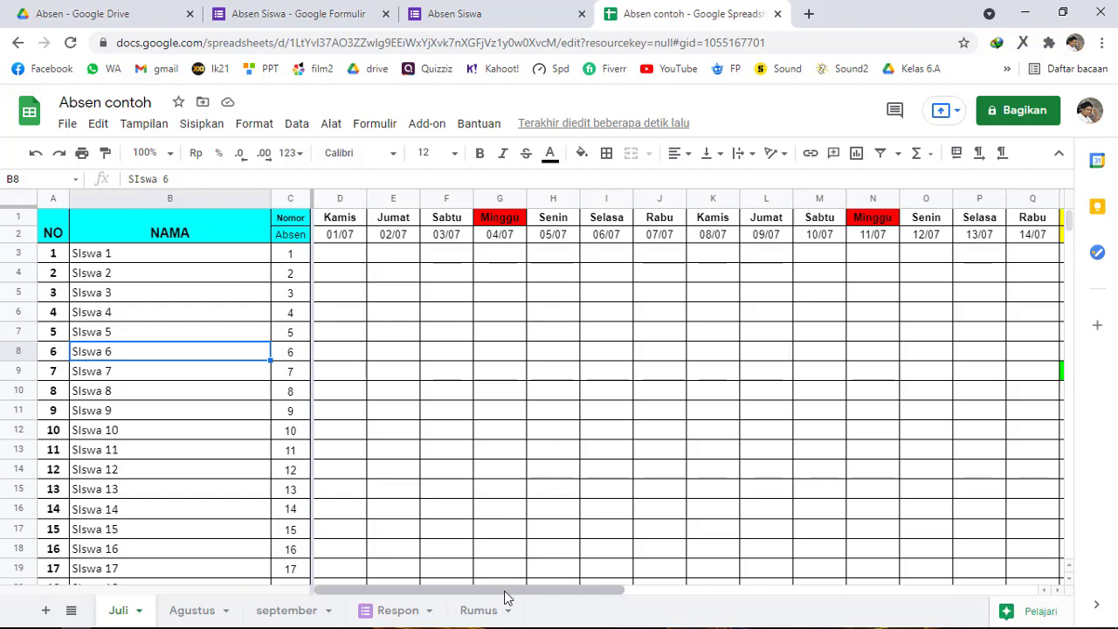
{"action": "left_click_drag", "start_coordinate": [506, 591], "coordinate": [761, 598]}
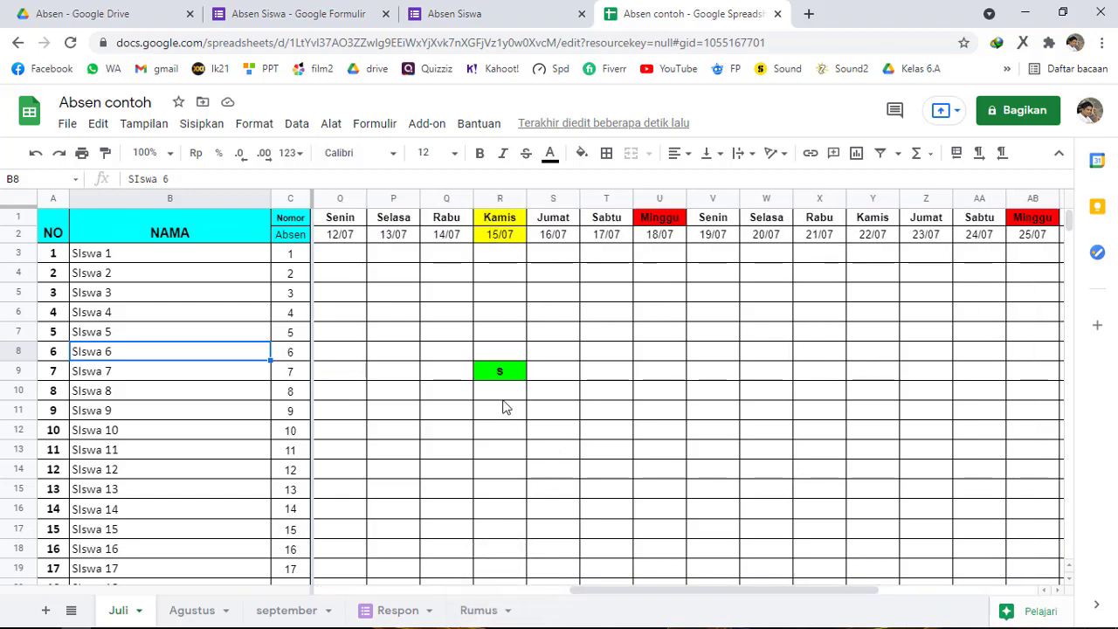
{"action": "left_click_drag", "start_coordinate": [679, 599], "coordinate": [175, 565]}
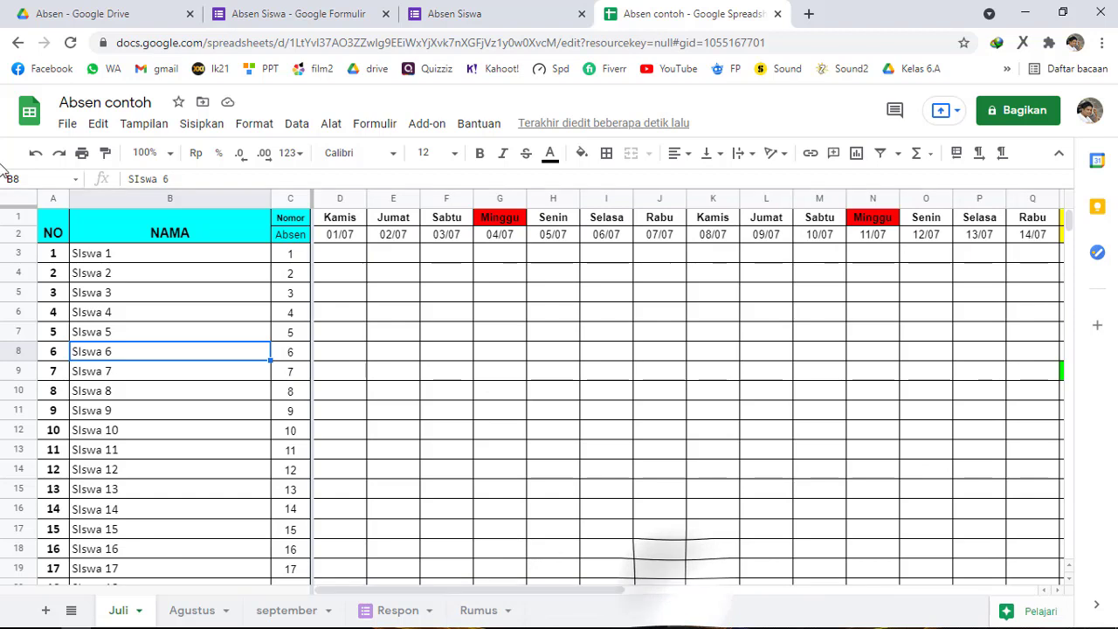
Copy the entire Juli sheet and view the paste-special options, including values only, without pasting
{"action": "left_click", "coordinate": [13, 204]}
{"action": "right_click", "coordinate": [16, 229]}
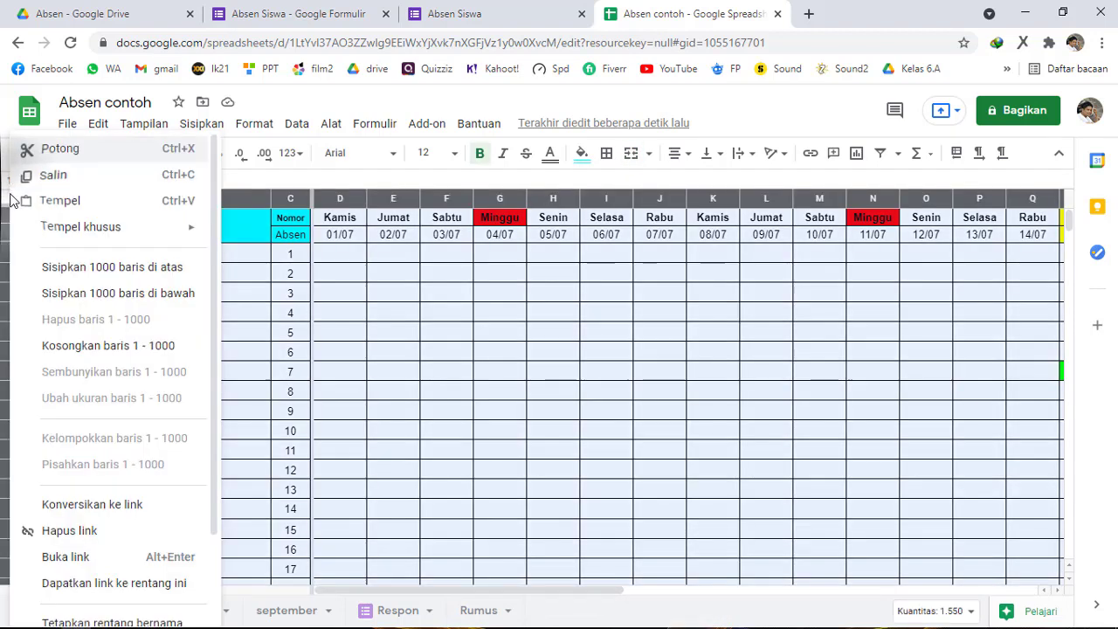
{"action": "left_click", "coordinate": [77, 181]}
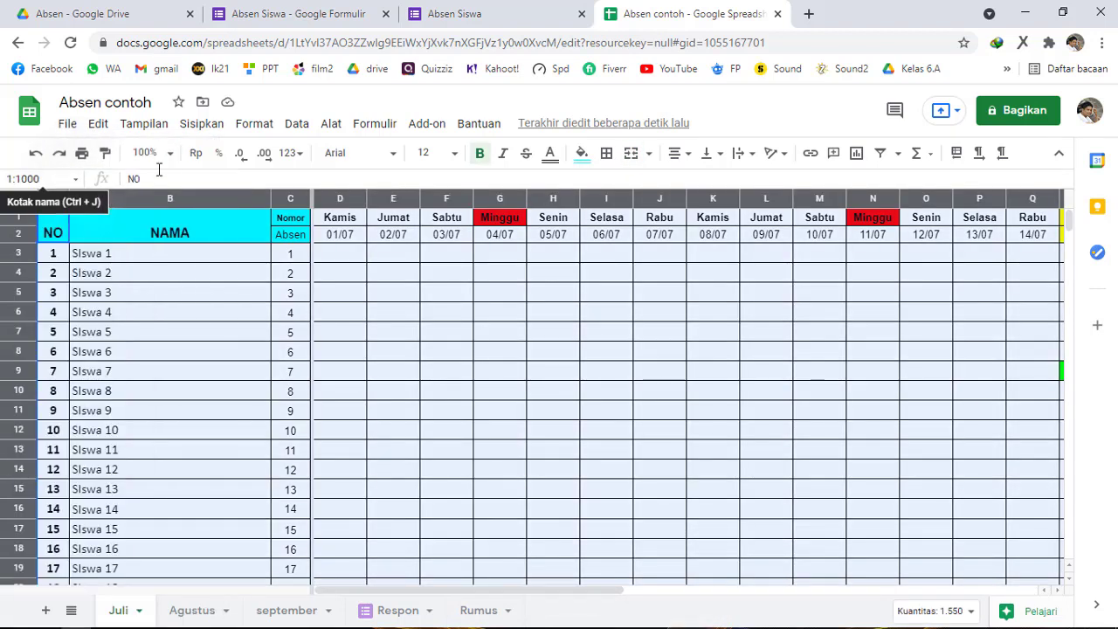
{"action": "right_click", "coordinate": [15, 204]}
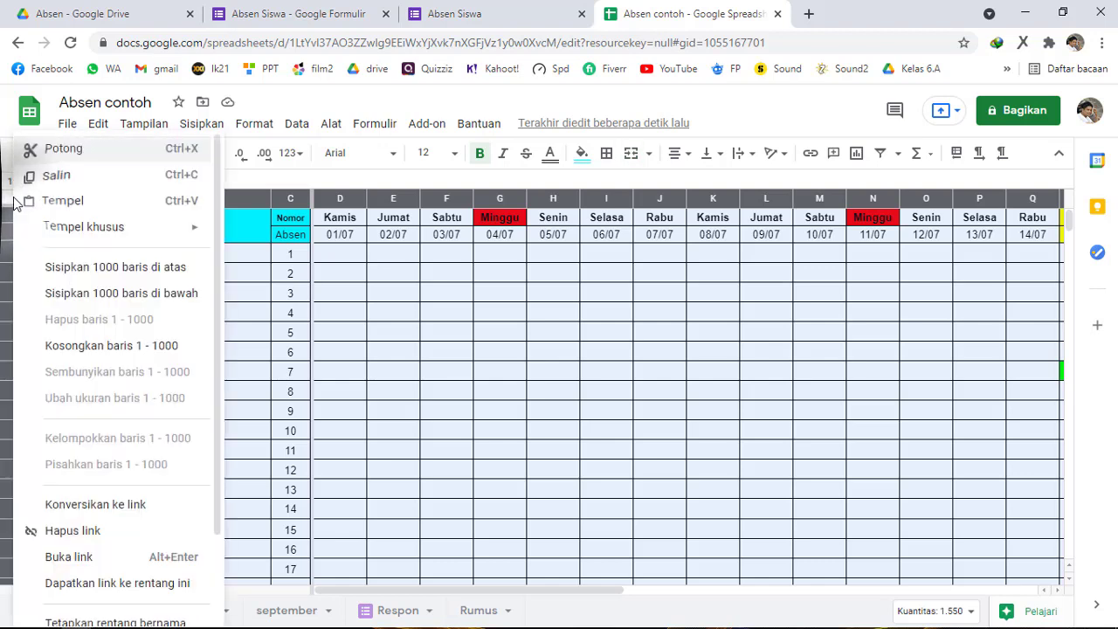
{"action": "mouse_move", "coordinate": [122, 227]}
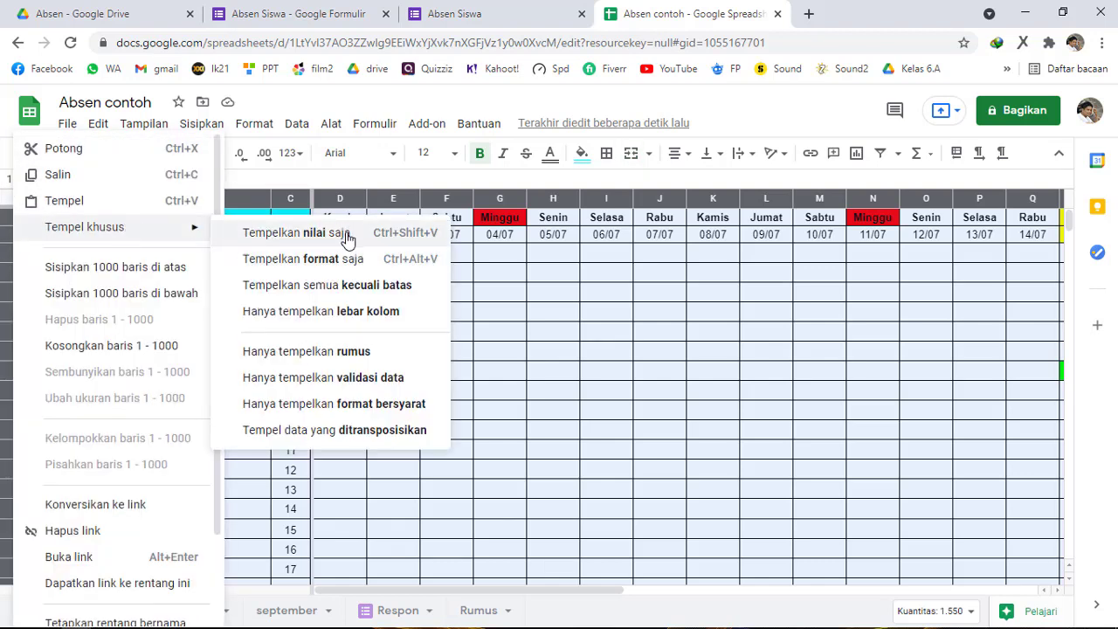
{"action": "left_click", "coordinate": [819, 413]}
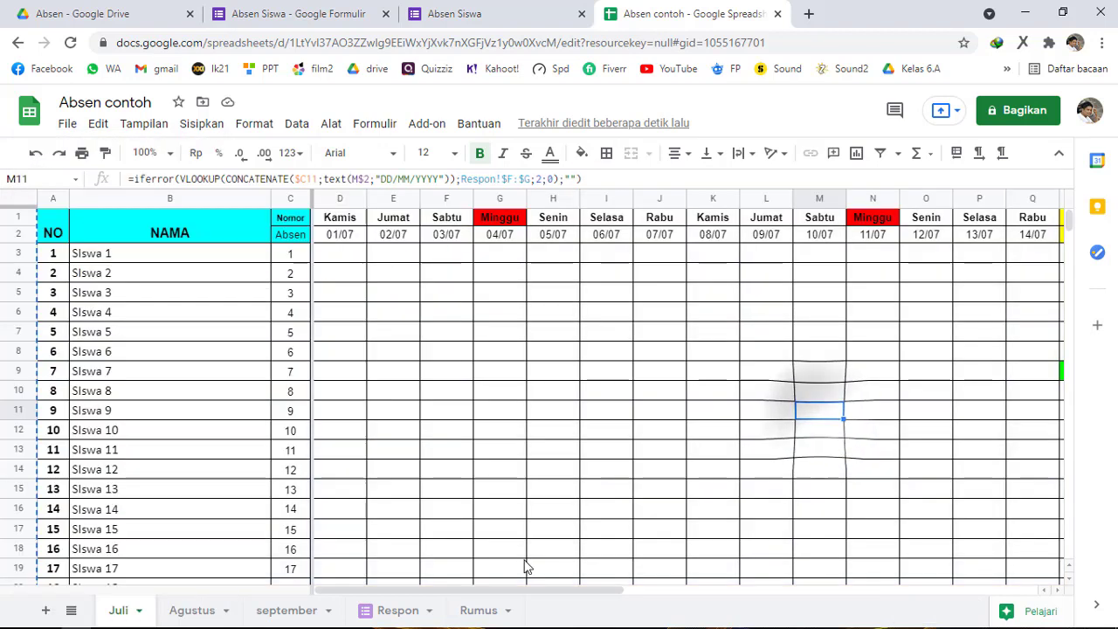
Inspect the lookup formula in R9 and the COUNTIF absence formula in AK9 on the Juli sheet
{"action": "left_click_drag", "start_coordinate": [539, 595], "coordinate": [761, 596]}
{"action": "left_click", "coordinate": [554, 373]}
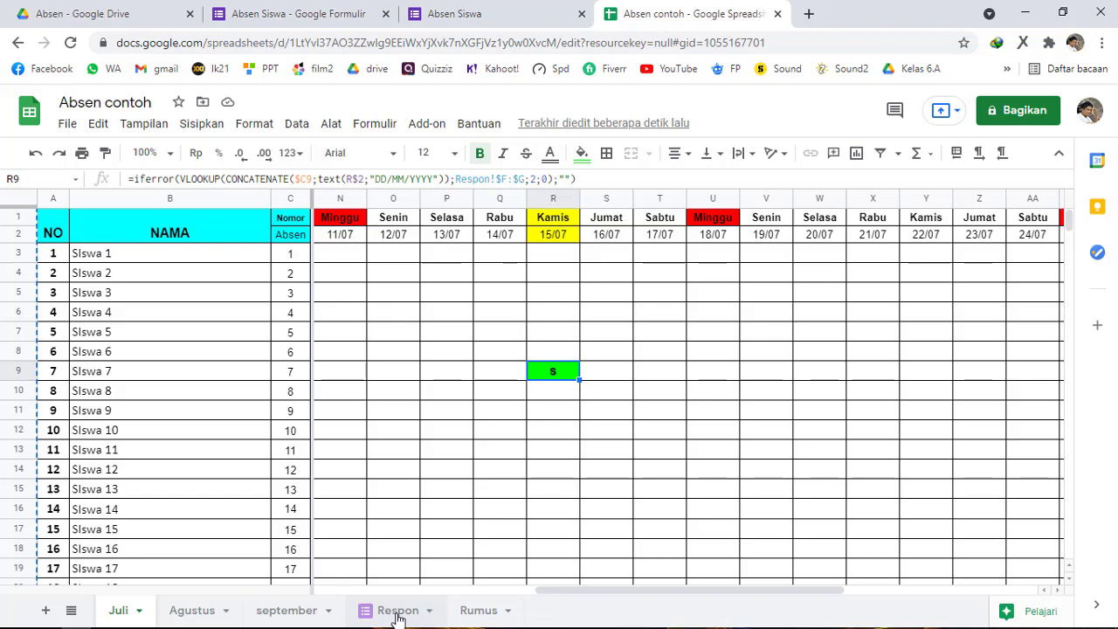
{"action": "mouse_move", "coordinate": [396, 624]}
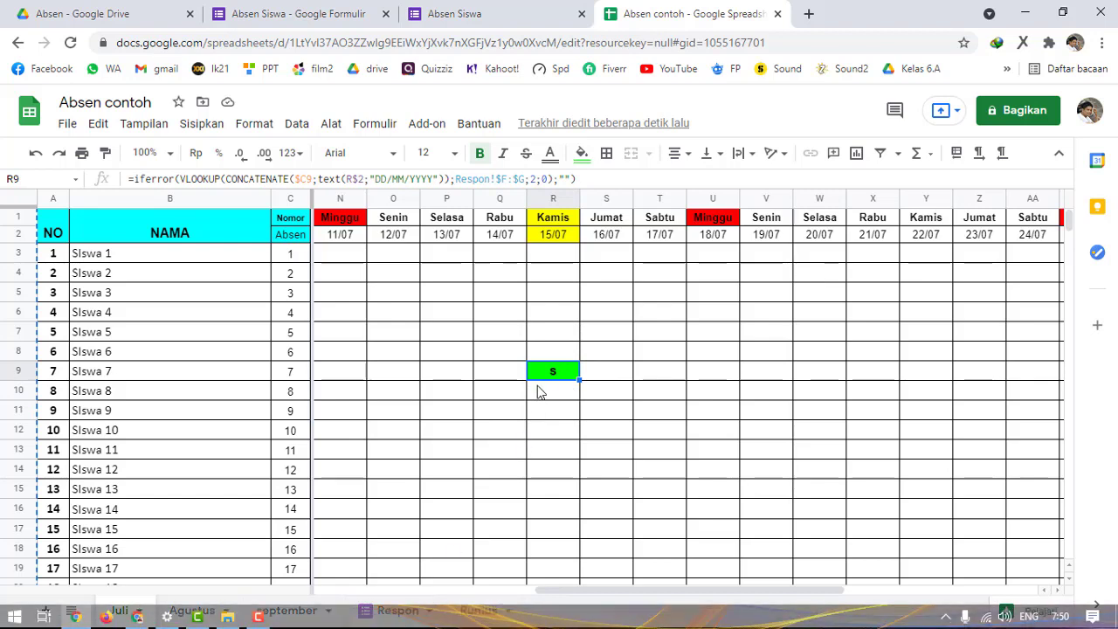
{"action": "left_click_drag", "start_coordinate": [672, 591], "coordinate": [422, 598]}
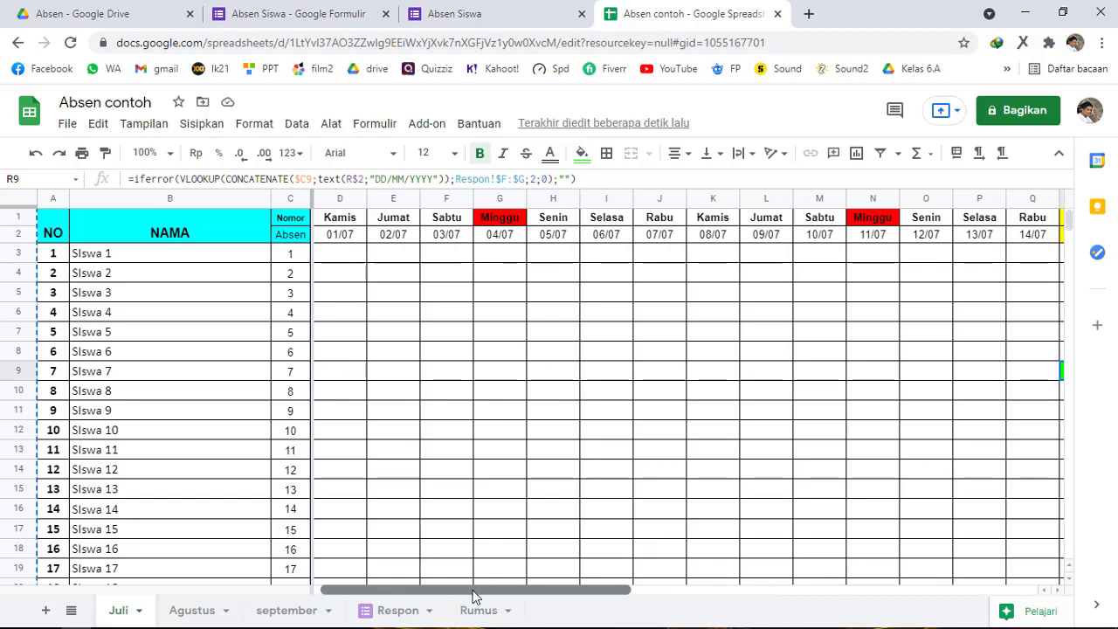
{"action": "left_click_drag", "start_coordinate": [475, 596], "coordinate": [653, 606]}
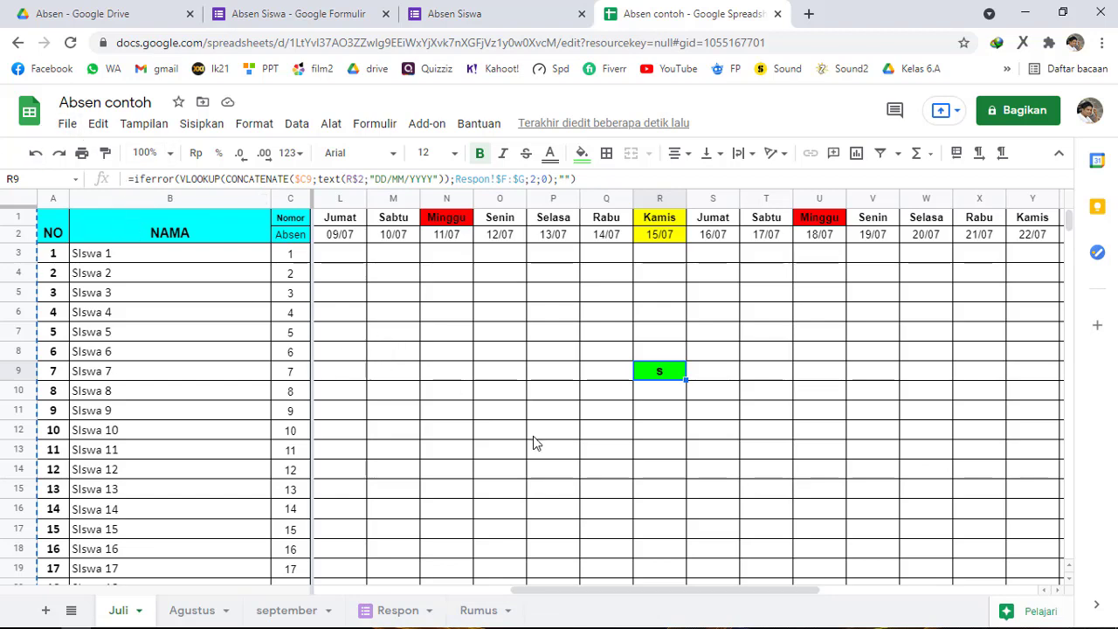
{"action": "left_click_drag", "start_coordinate": [614, 588], "coordinate": [894, 612]}
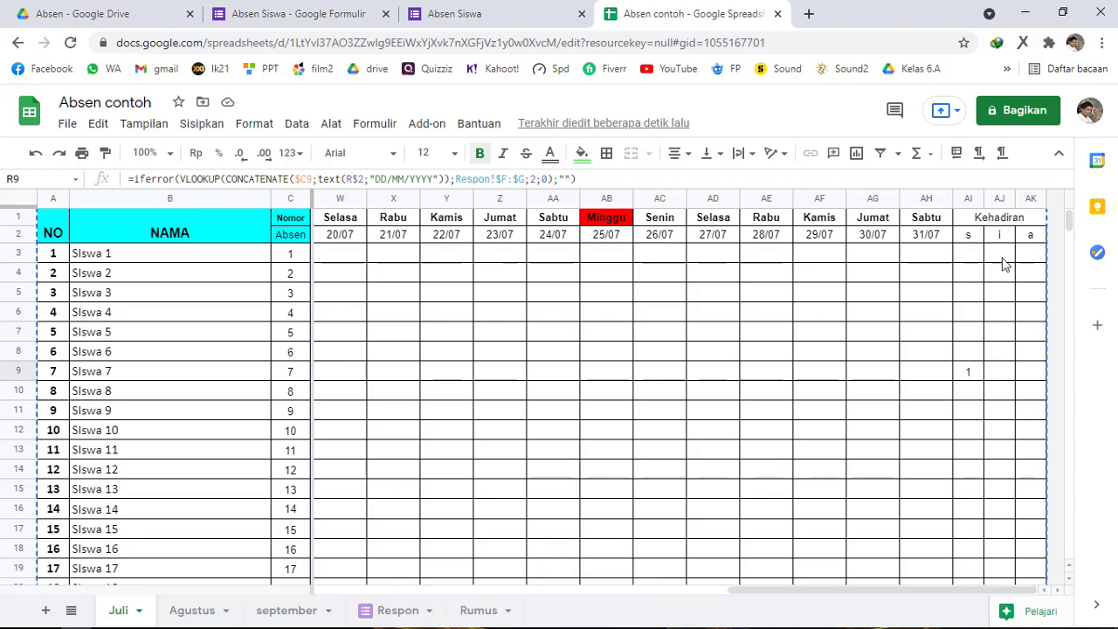
{"action": "left_click", "coordinate": [1029, 374]}
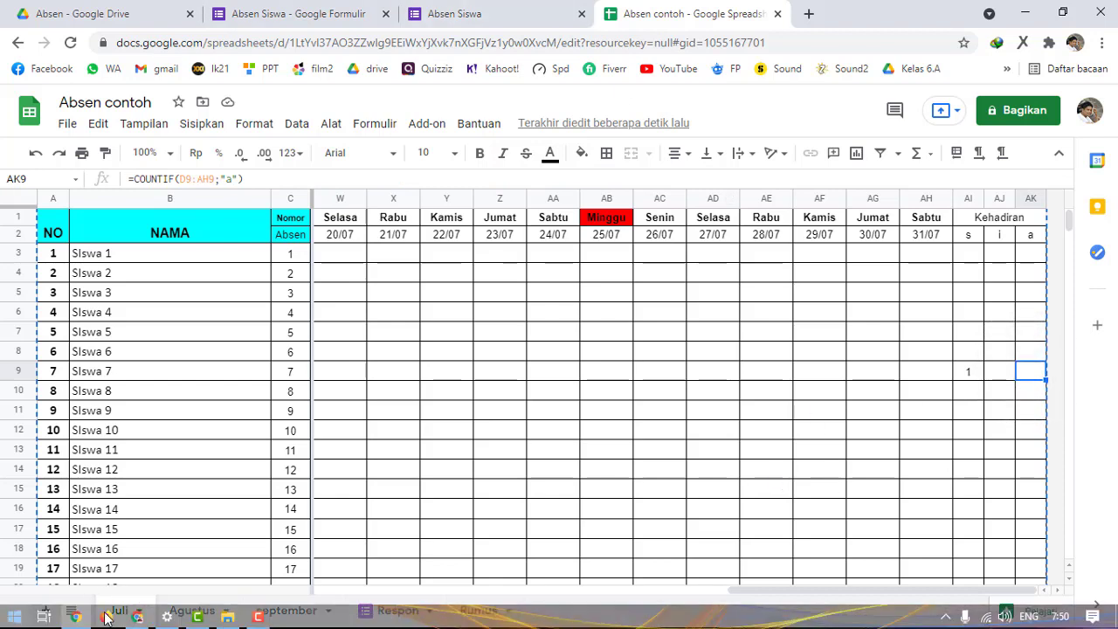
Switch to the Abesen 5.B spreadsheet and compare its July attendance columns with the Kehadiran s, i and a totals
{"action": "left_click", "coordinate": [142, 618]}
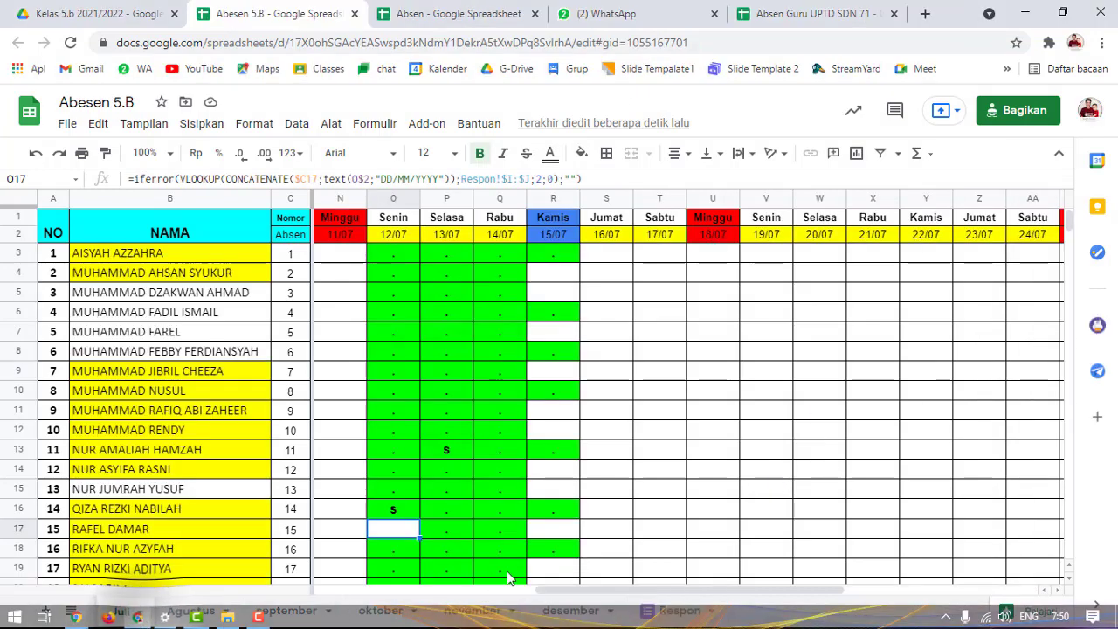
{"action": "left_click_drag", "start_coordinate": [575, 596], "coordinate": [767, 597]}
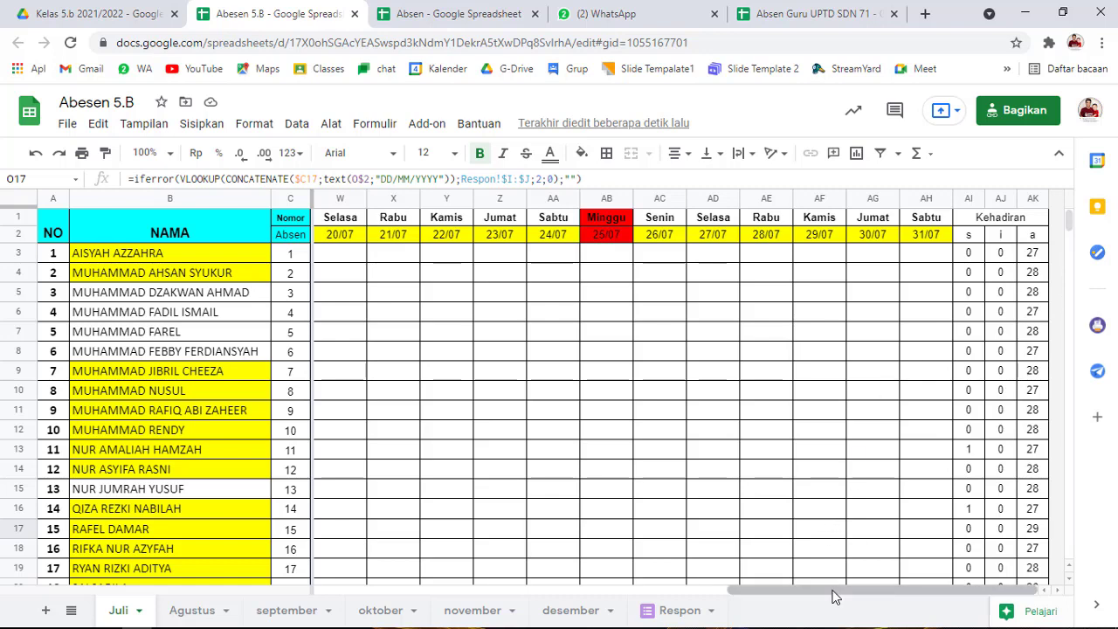
{"action": "left_click_drag", "start_coordinate": [832, 591], "coordinate": [417, 591]}
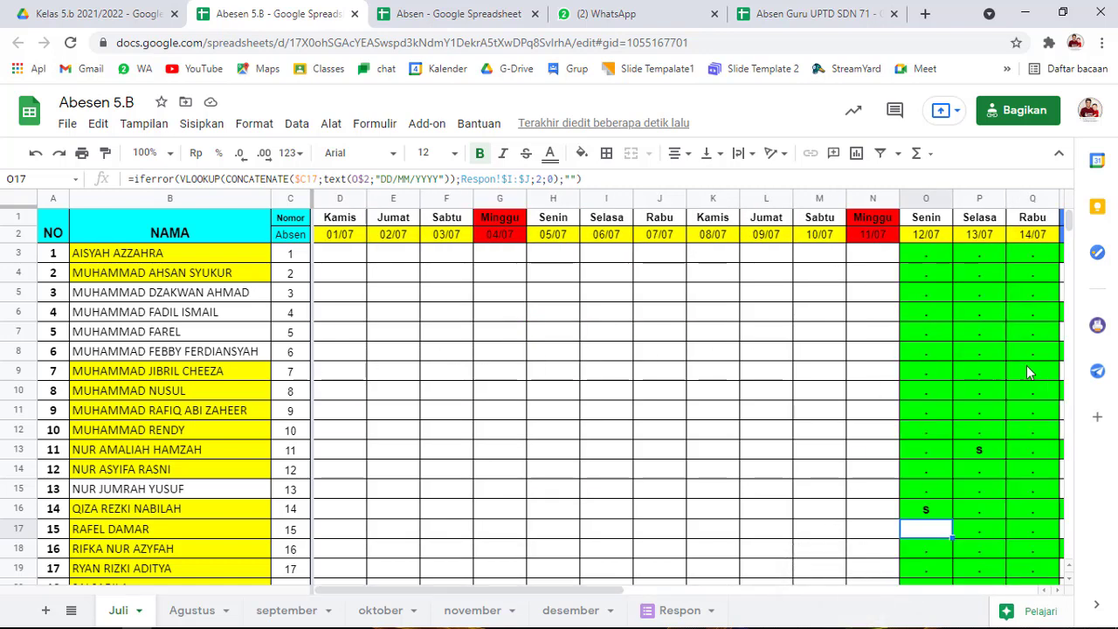
{"action": "left_click_drag", "start_coordinate": [546, 591], "coordinate": [830, 591]}
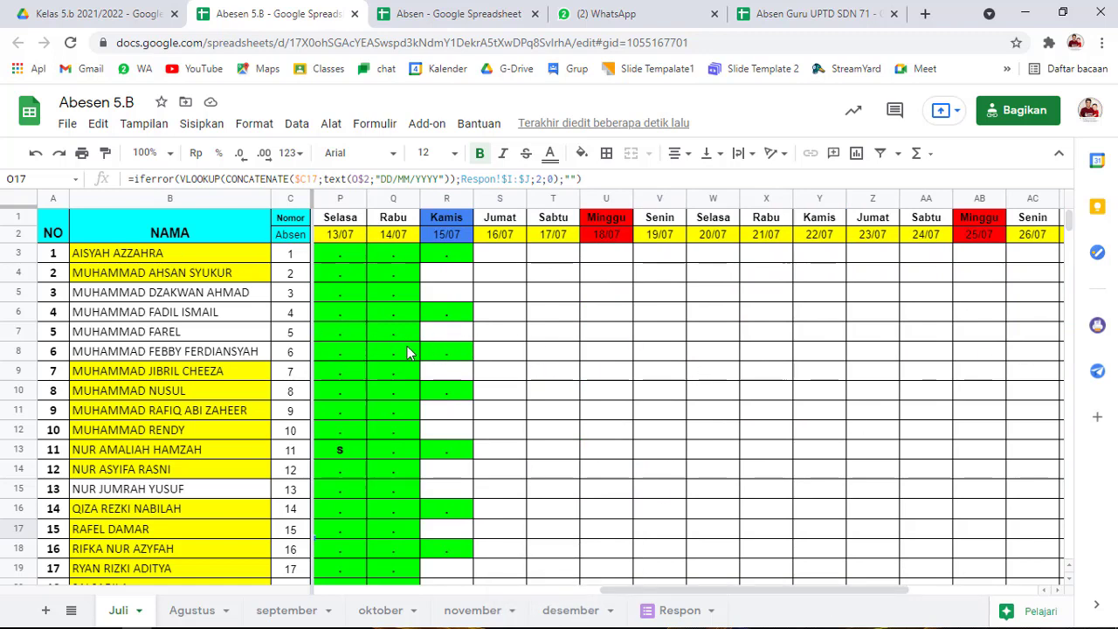
{"action": "left_click_drag", "start_coordinate": [760, 591], "coordinate": [892, 590]}
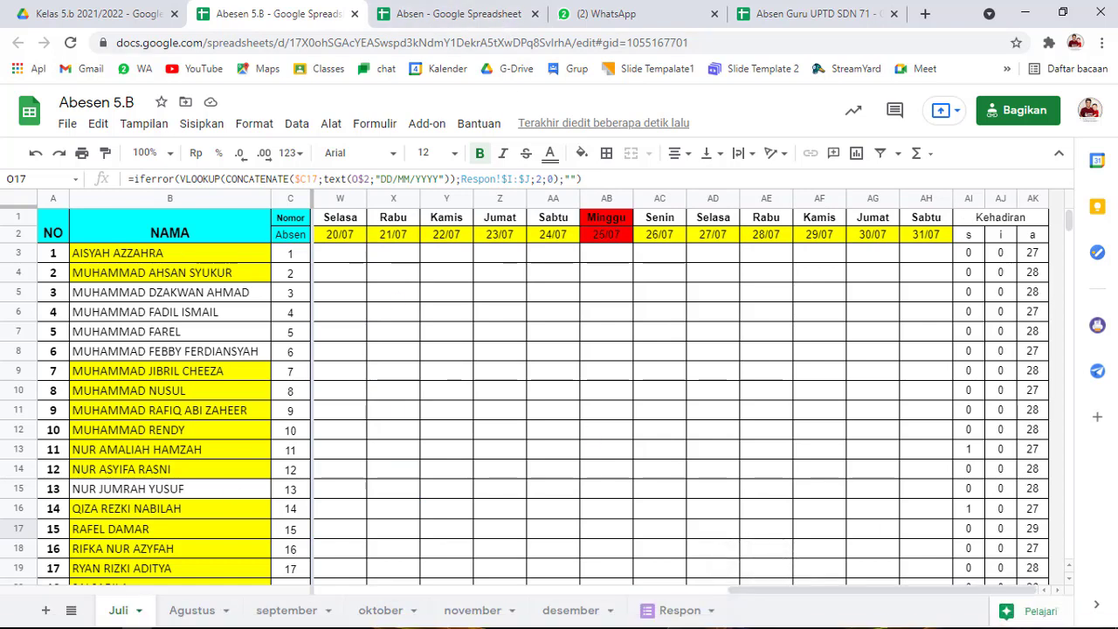
Return to the Absen contoh spreadsheet and inspect the COUNTIF absence formula in AK3 on the Juli sheet
{"action": "left_click", "coordinate": [137, 617]}
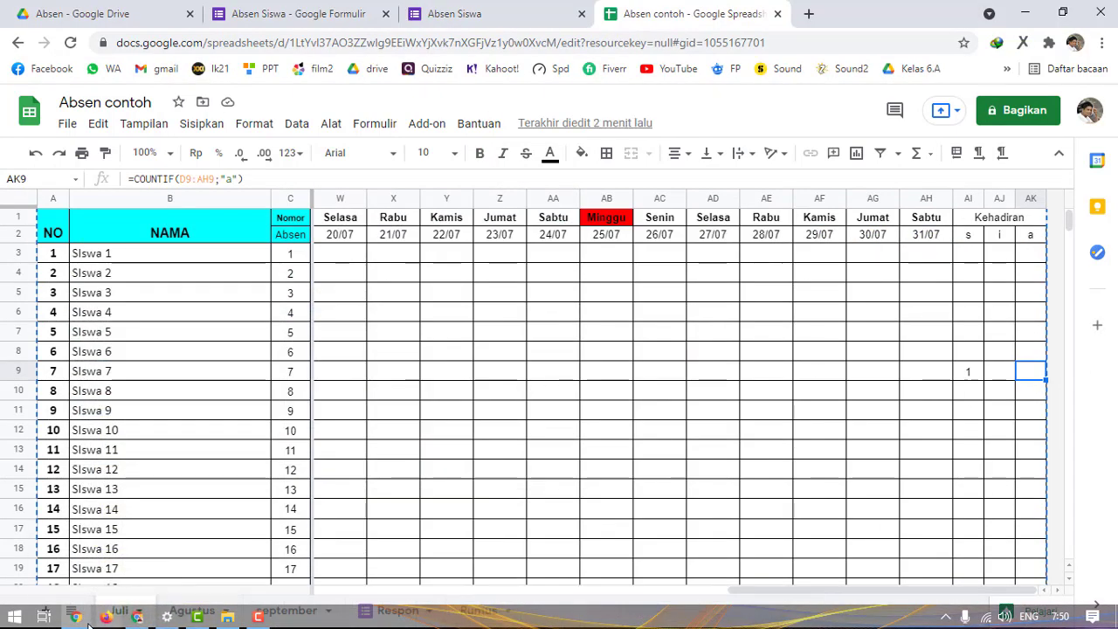
{"action": "left_click", "coordinate": [78, 616]}
{"action": "left_click", "coordinate": [137, 617]}
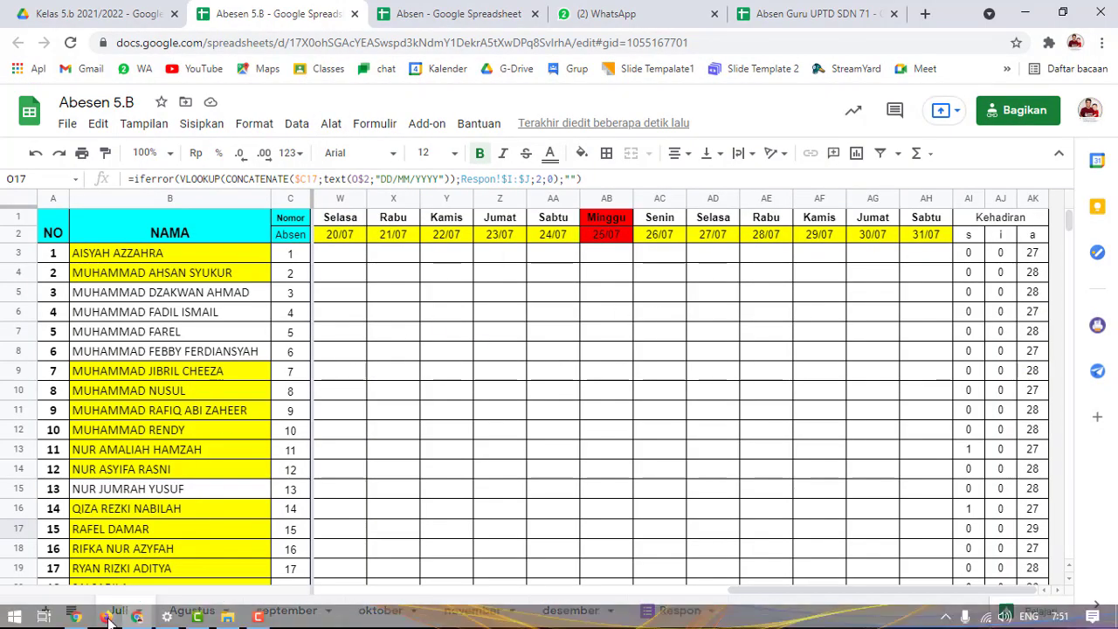
{"action": "left_click", "coordinate": [137, 616]}
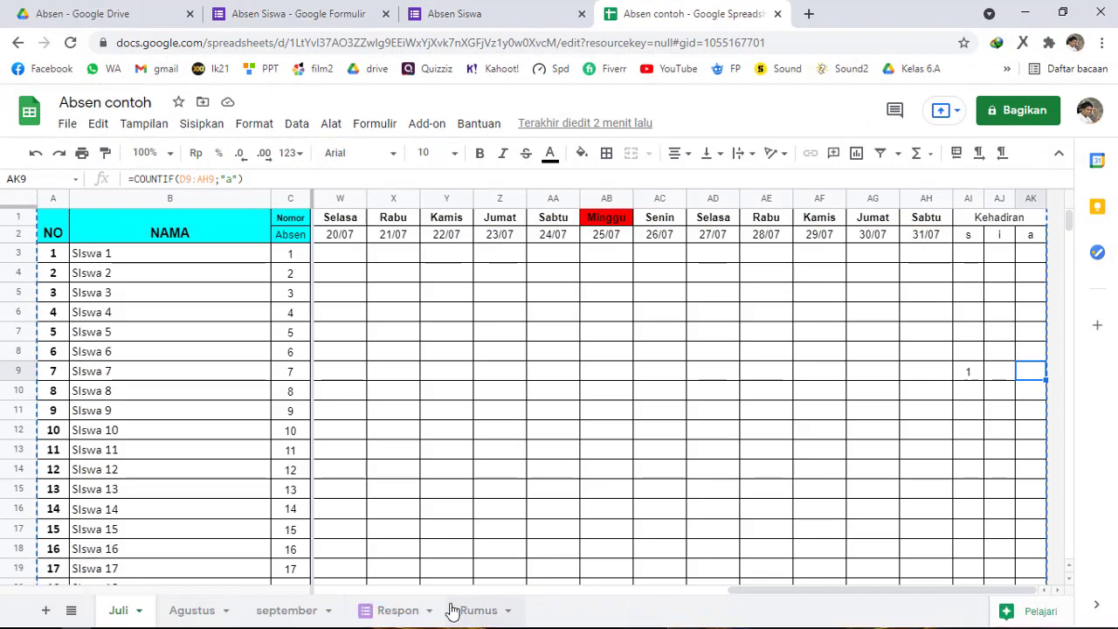
{"action": "left_click", "coordinate": [1031, 254]}
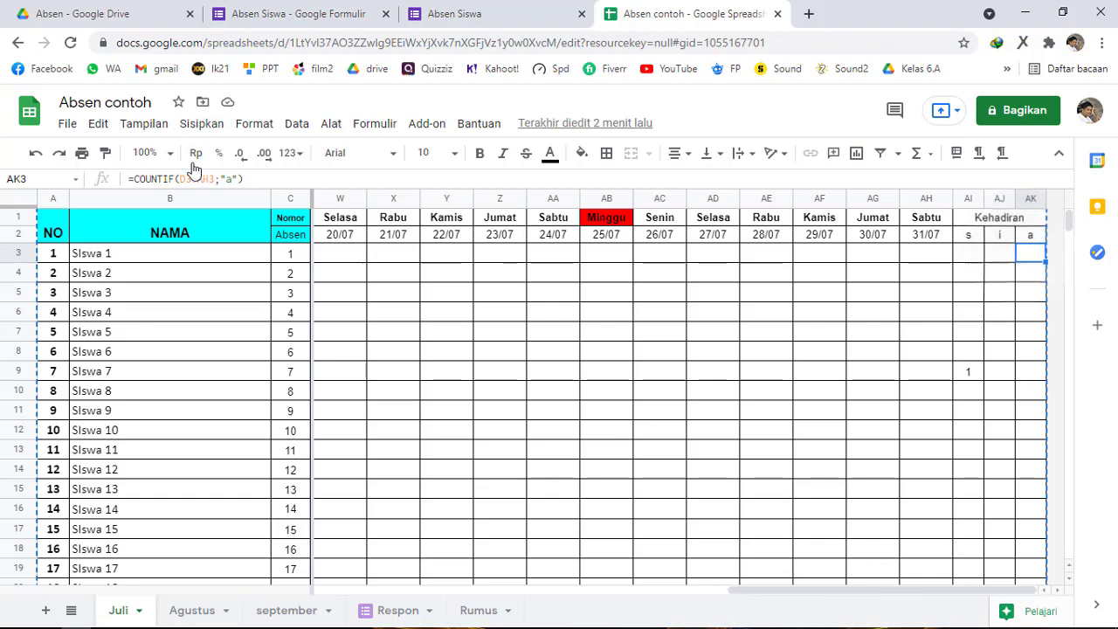
Enter a for student 6 on 15/07 in R8 of the Juli sheet and check the student's Kehadiran total
{"action": "left_click_drag", "start_coordinate": [769, 590], "coordinate": [554, 586]}
{"action": "left_click", "coordinate": [617, 368]}
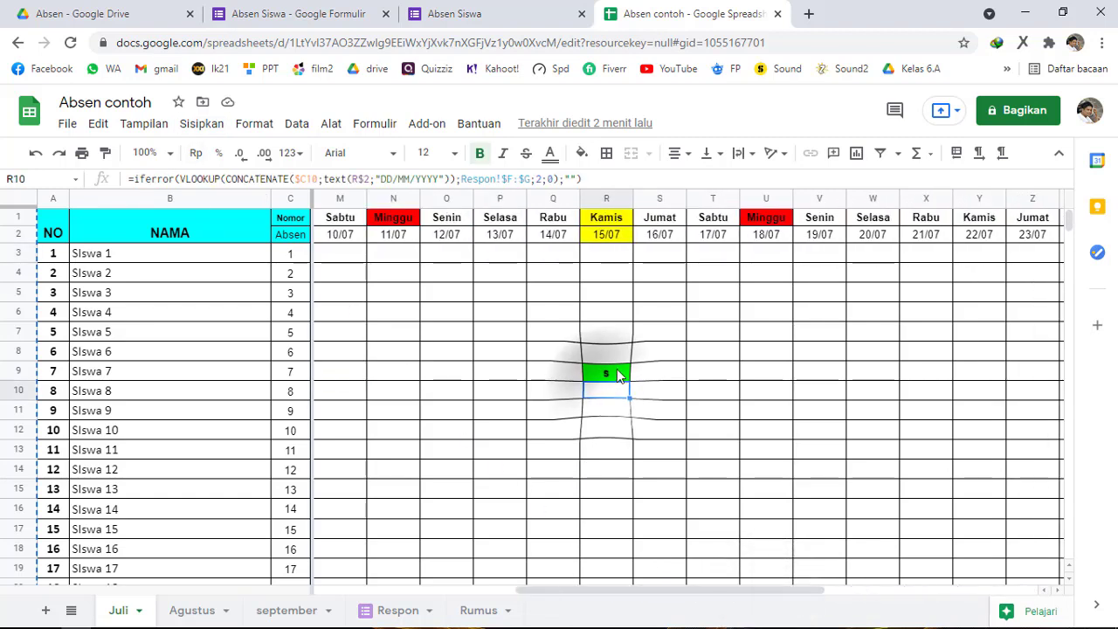
{"action": "left_click", "coordinate": [609, 349]}
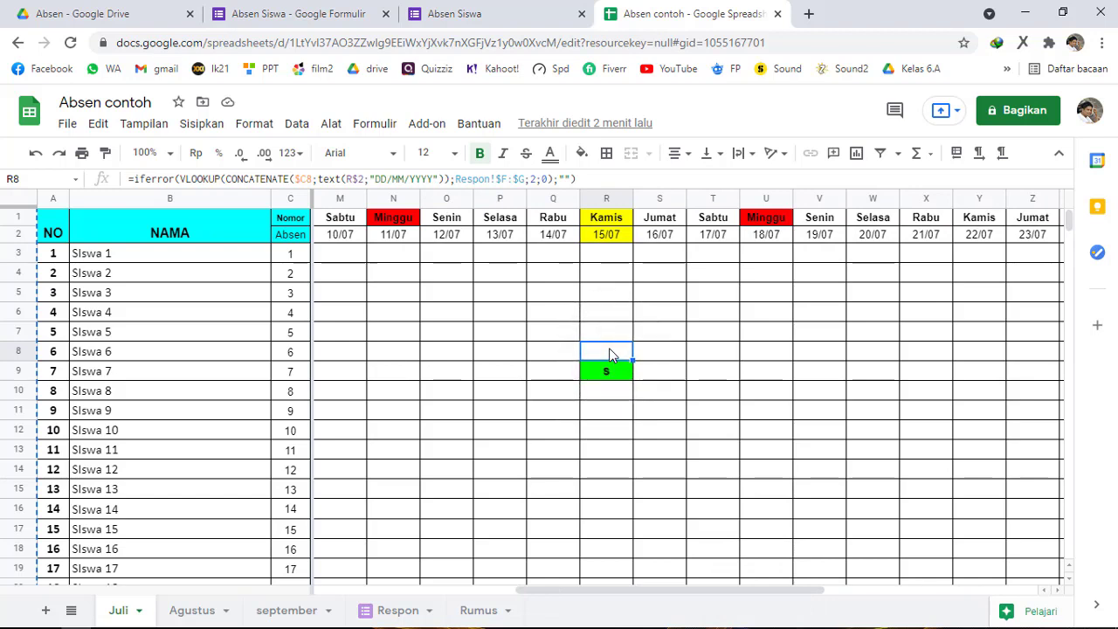
{"action": "type", "text": "a"}
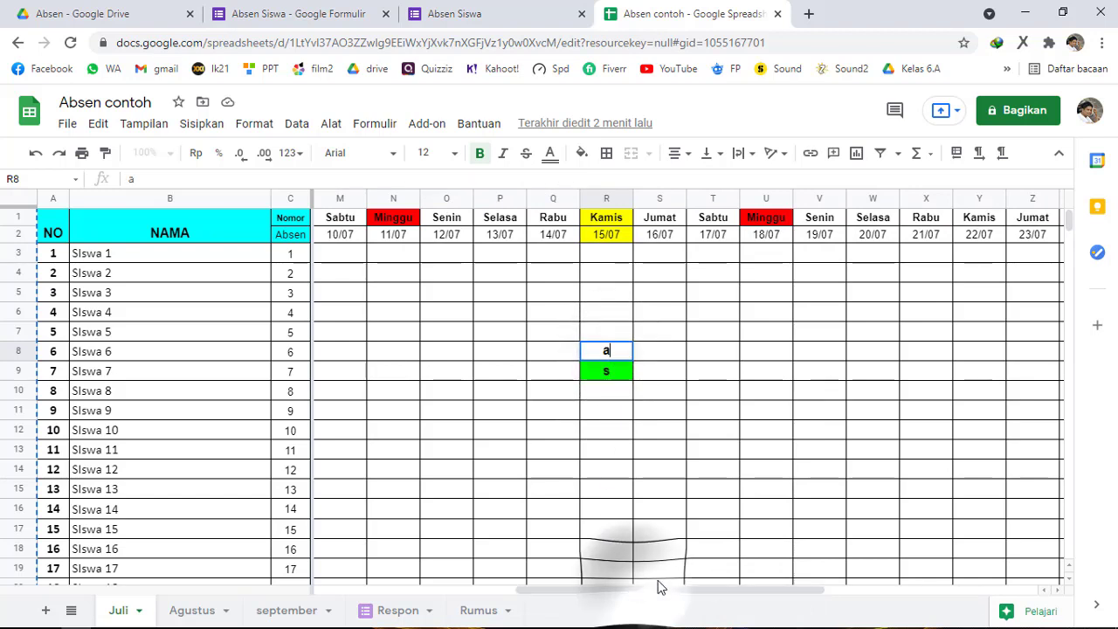
{"action": "left_click_drag", "start_coordinate": [611, 583], "coordinate": [874, 576]}
{"action": "scroll", "coordinate": [757, 429], "scroll_direction": "up", "scroll_amount": 5}
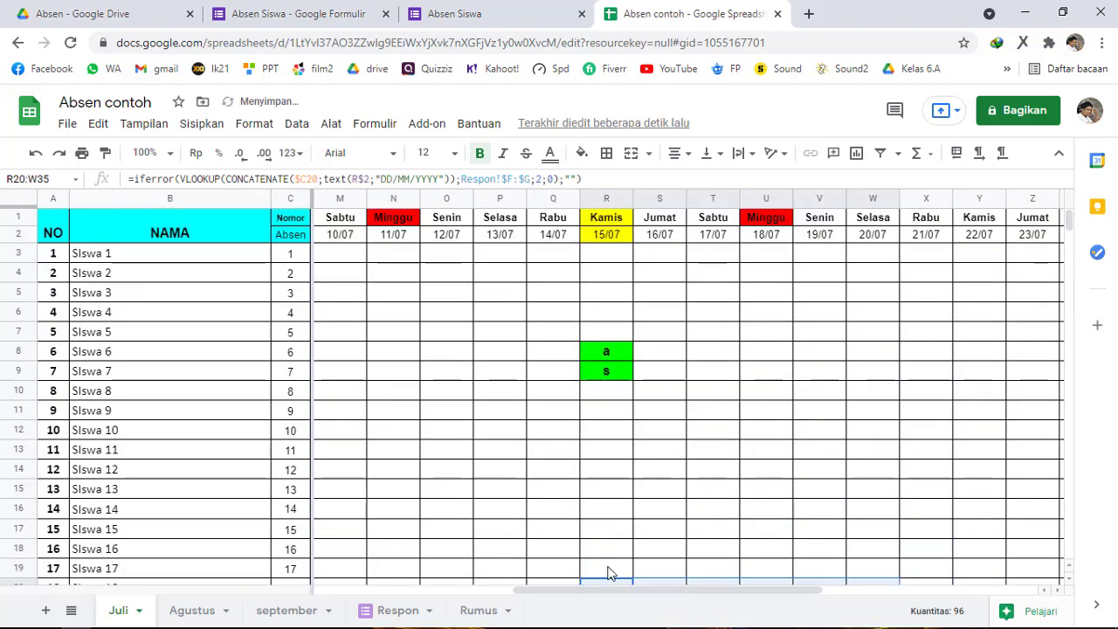
{"action": "left_click_drag", "start_coordinate": [624, 591], "coordinate": [895, 590]}
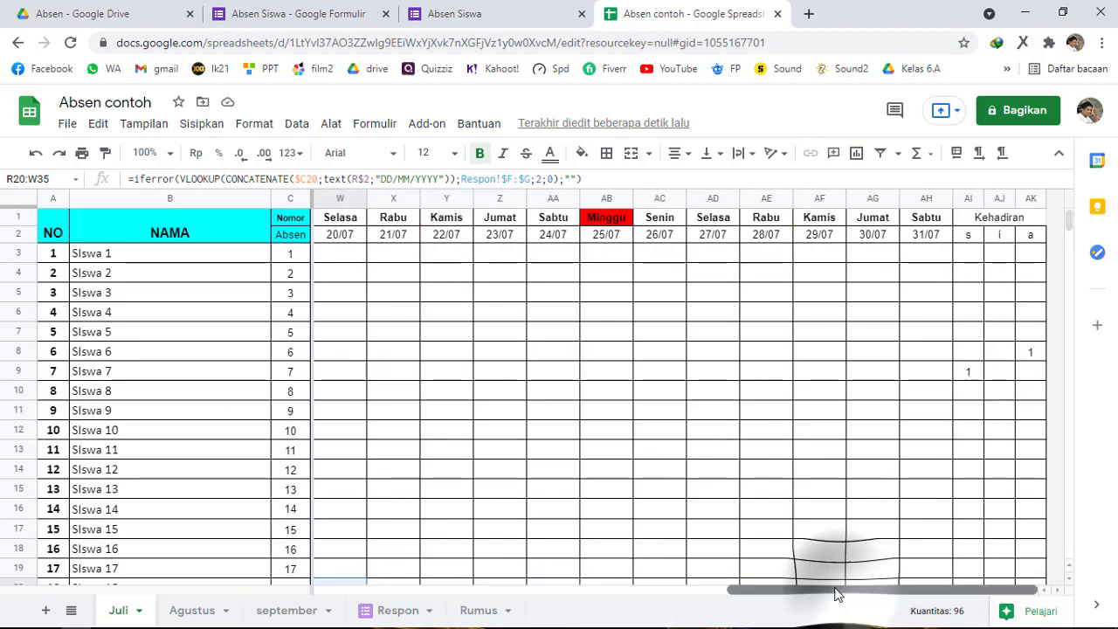
{"action": "left_click_drag", "start_coordinate": [836, 591], "coordinate": [617, 592]}
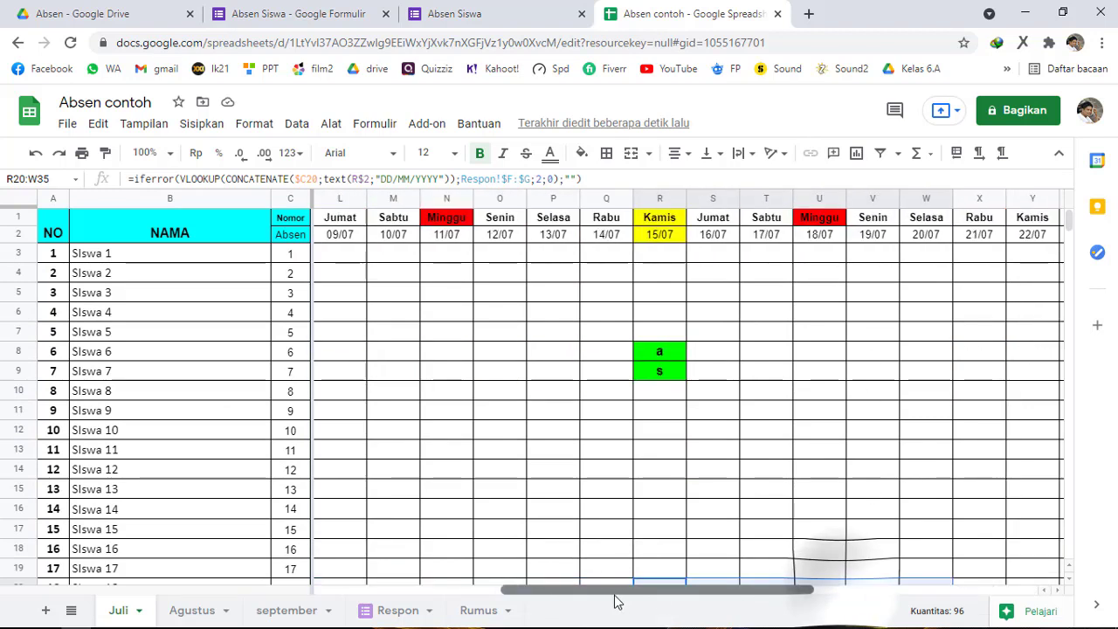
{"action": "left_click", "coordinate": [657, 352]}
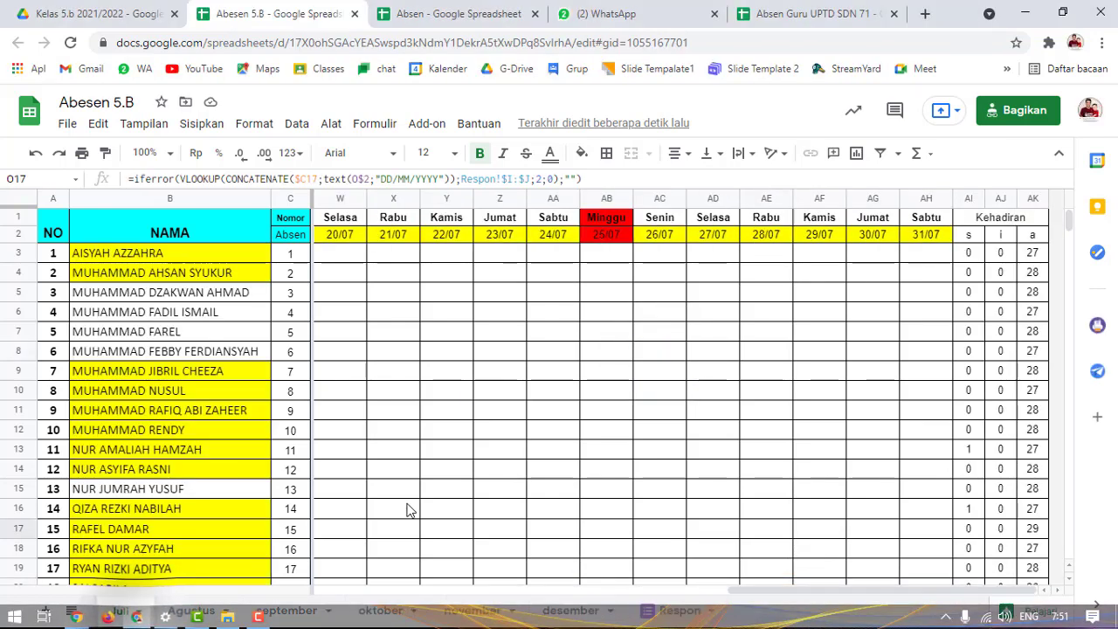
Switch to the Abesen 5.B spreadsheet and review the July attendance marks from 12/07 to 15/07
{"action": "left_click_drag", "start_coordinate": [781, 600], "coordinate": [431, 605]}
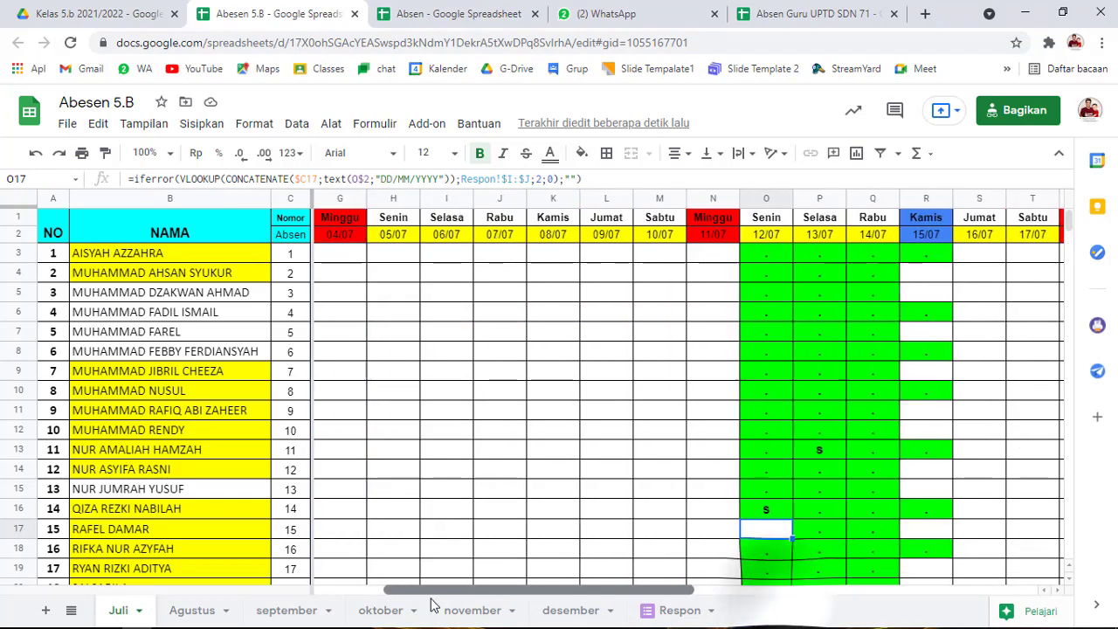
{"action": "key", "text": "Left"}
{"action": "key", "text": "Down"}
{"action": "key", "text": "Down"}
{"action": "key", "text": "Down"}
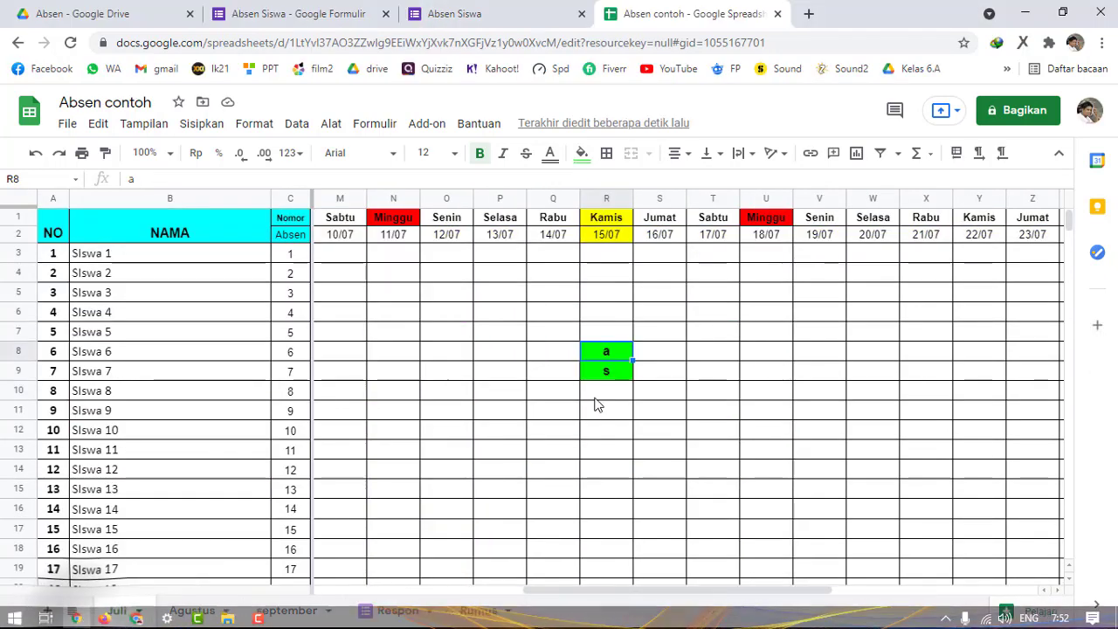
Return to Absen contoh and review the month-end dates and Kehadiran columns on the Juli, Agustus and september sheets
{"action": "left_click_drag", "start_coordinate": [682, 603], "coordinate": [991, 600]}
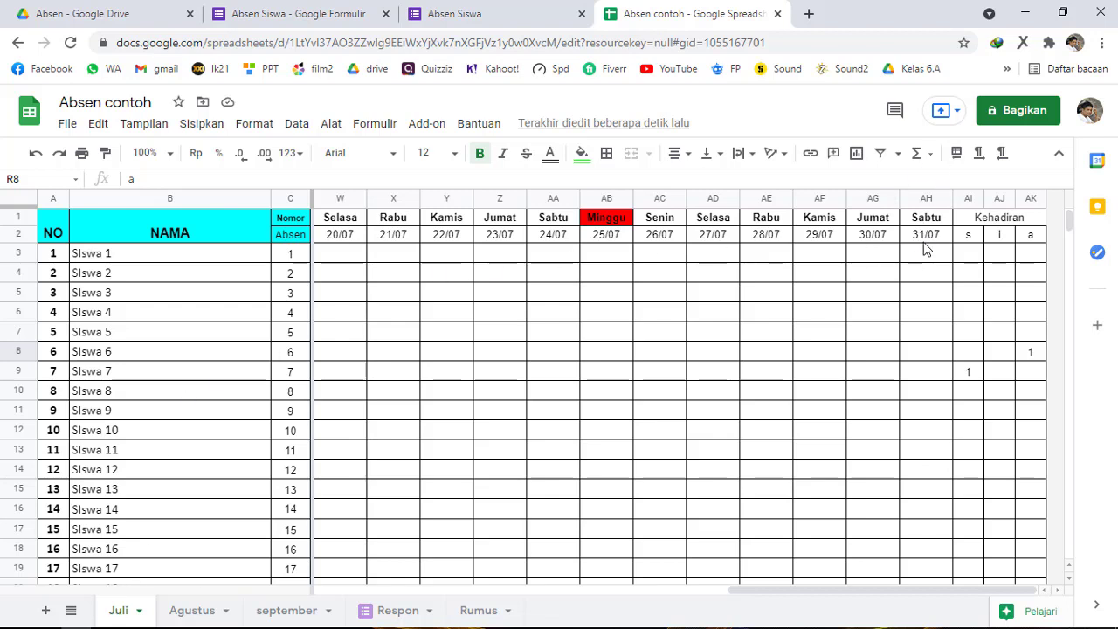
{"action": "left_click_drag", "start_coordinate": [176, 603], "coordinate": [183, 616]}
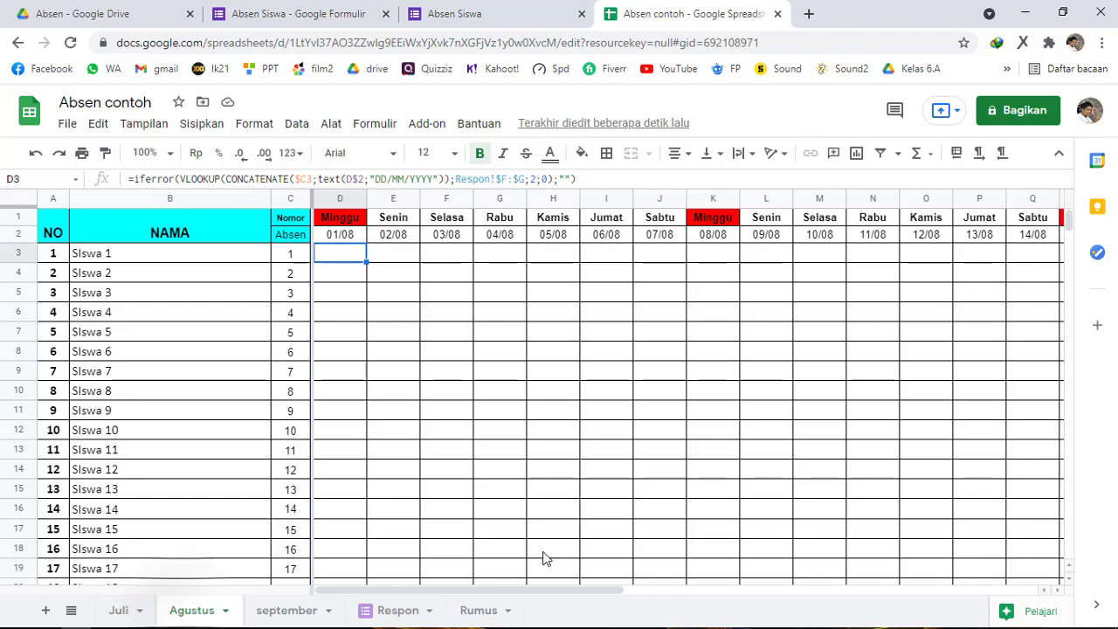
{"action": "left_click_drag", "start_coordinate": [519, 591], "coordinate": [1078, 594]}
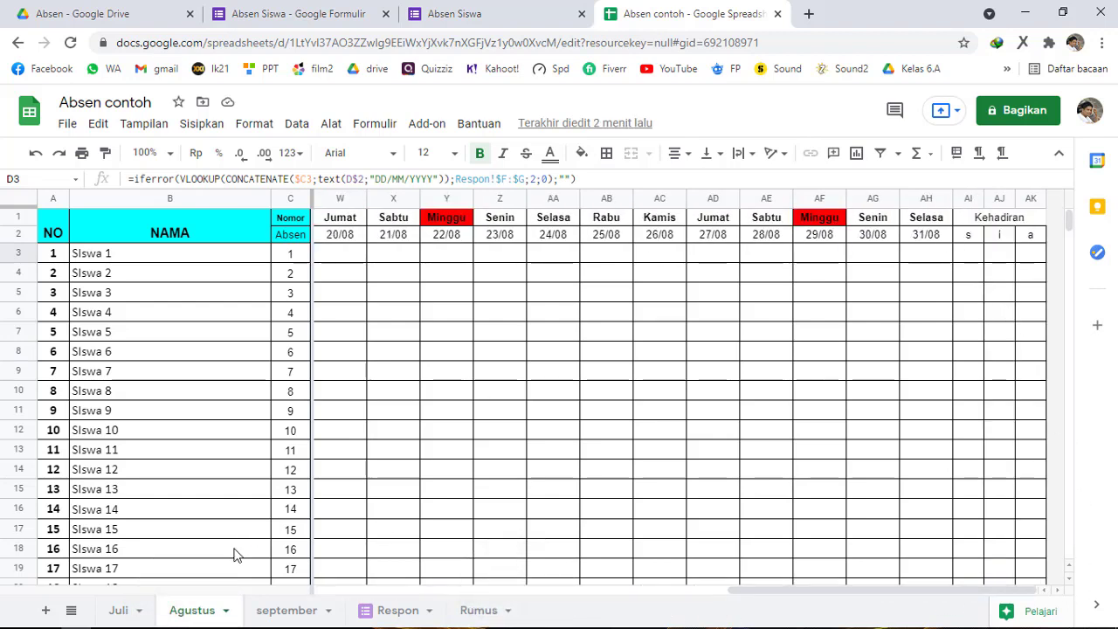
{"action": "left_click", "coordinate": [273, 610]}
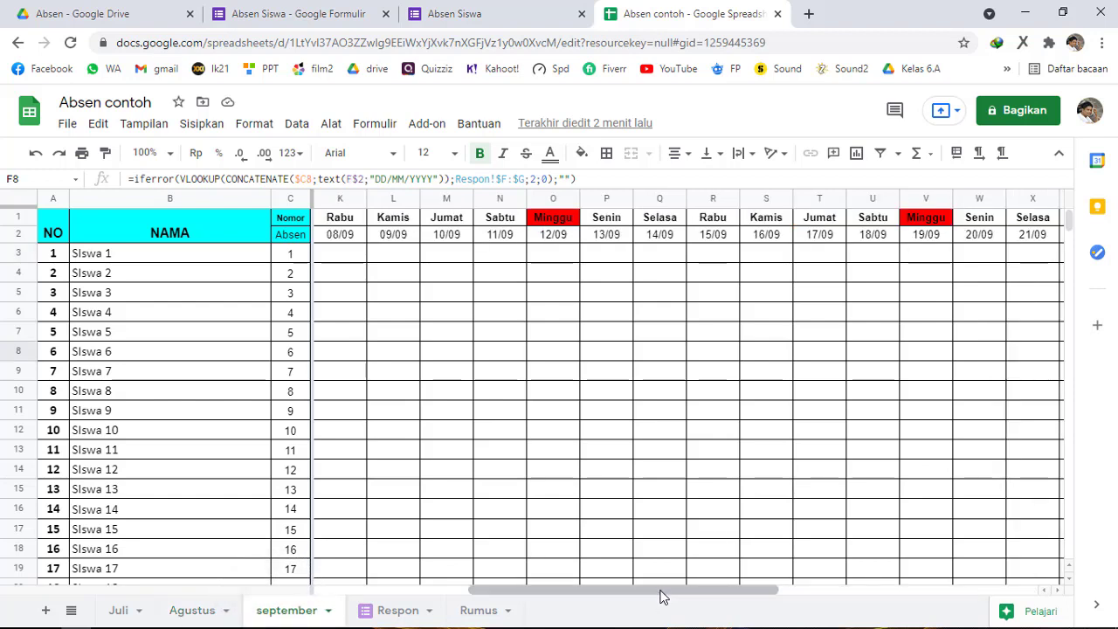
{"action": "left_click_drag", "start_coordinate": [661, 592], "coordinate": [1061, 519]}
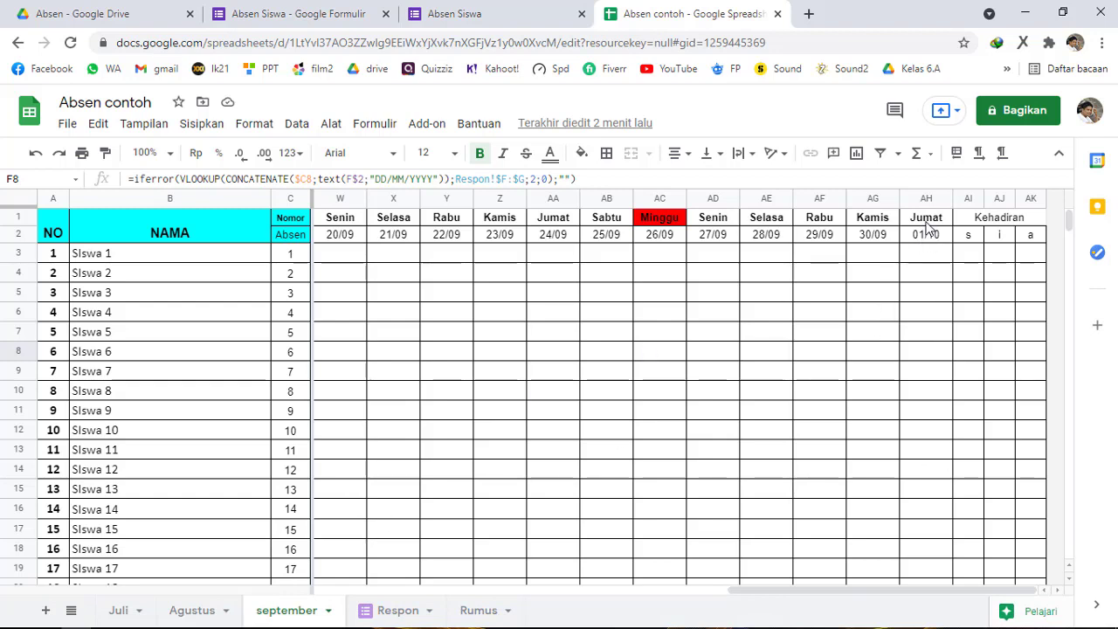
View the column options for the 01/10 column AH on the september sheet without applying any, and review the early September dates
{"action": "left_click_drag", "start_coordinate": [927, 219], "coordinate": [923, 289]}
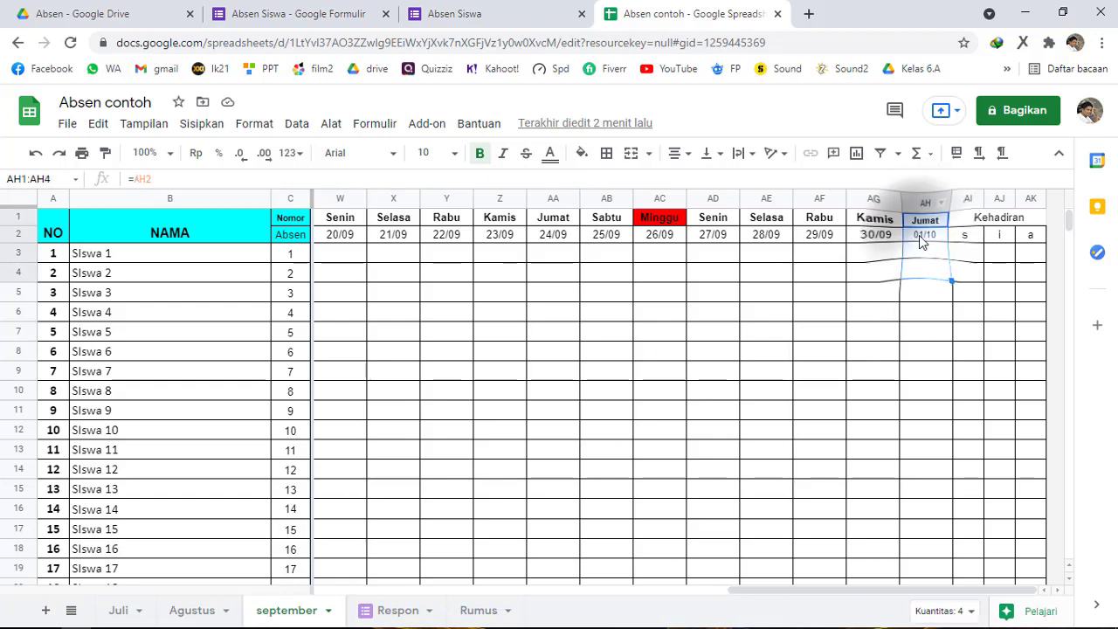
{"action": "left_click", "coordinate": [918, 200]}
{"action": "right_click", "coordinate": [914, 202]}
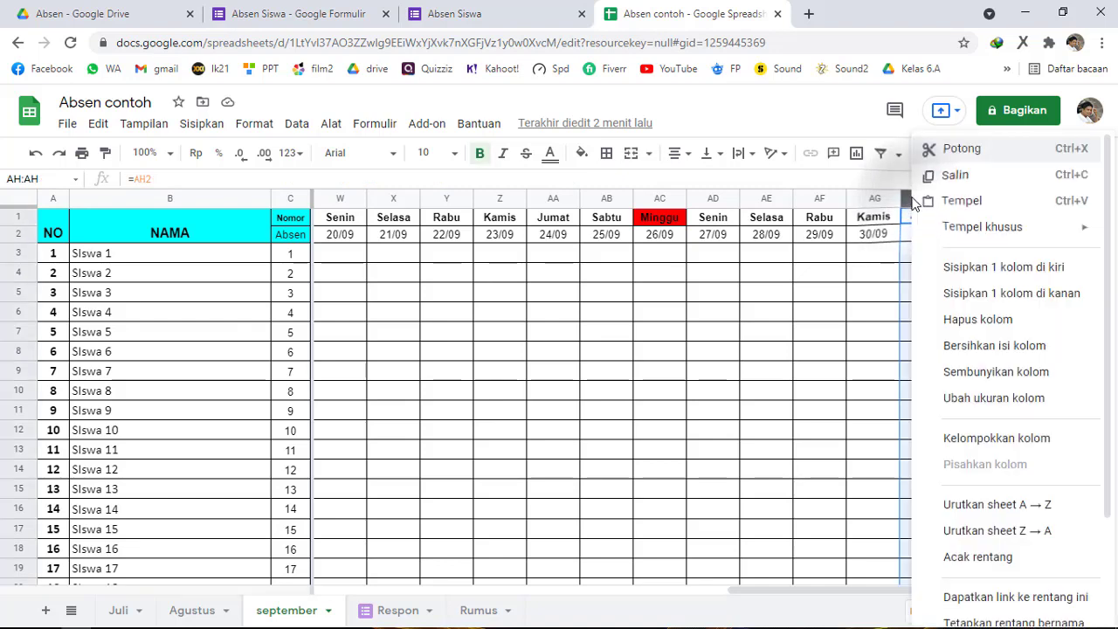
{"action": "left_click", "coordinate": [822, 337]}
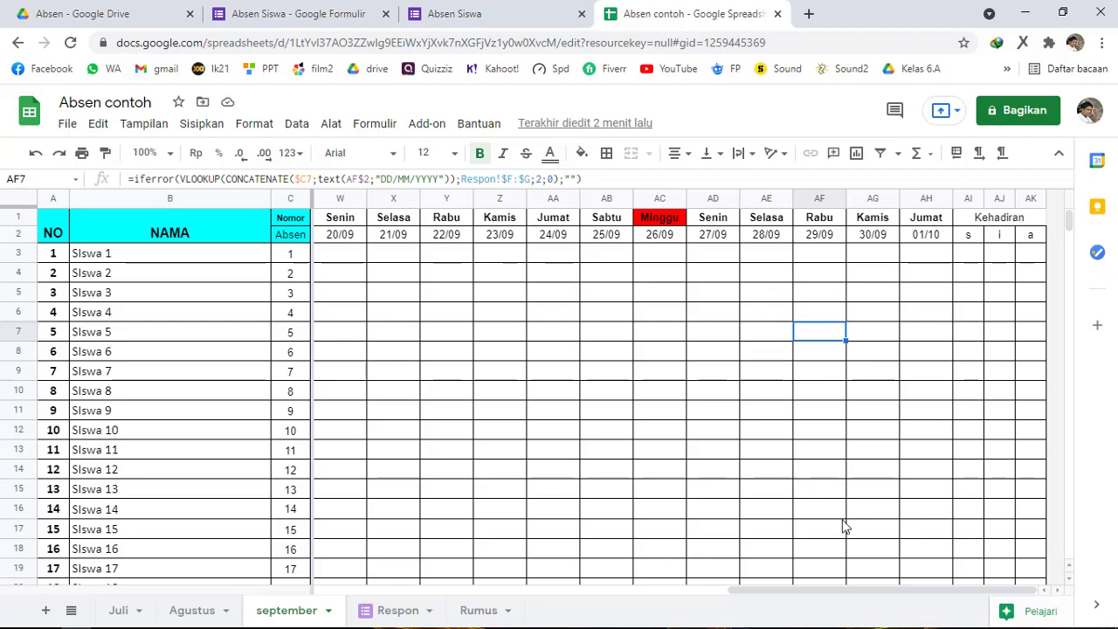
{"action": "left_click_drag", "start_coordinate": [833, 591], "coordinate": [419, 591]}
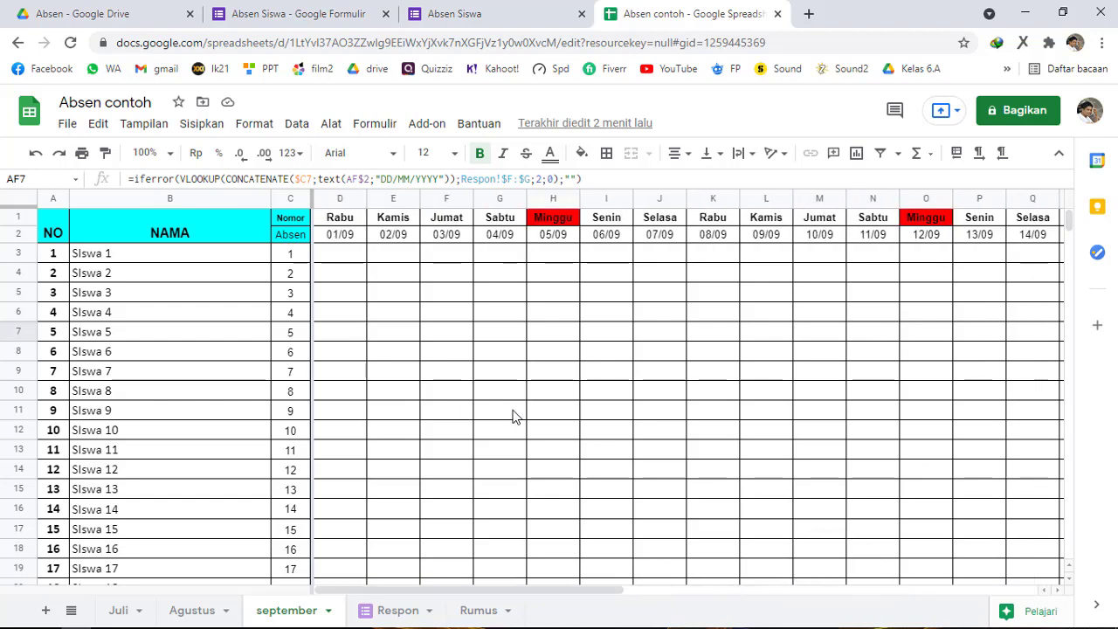